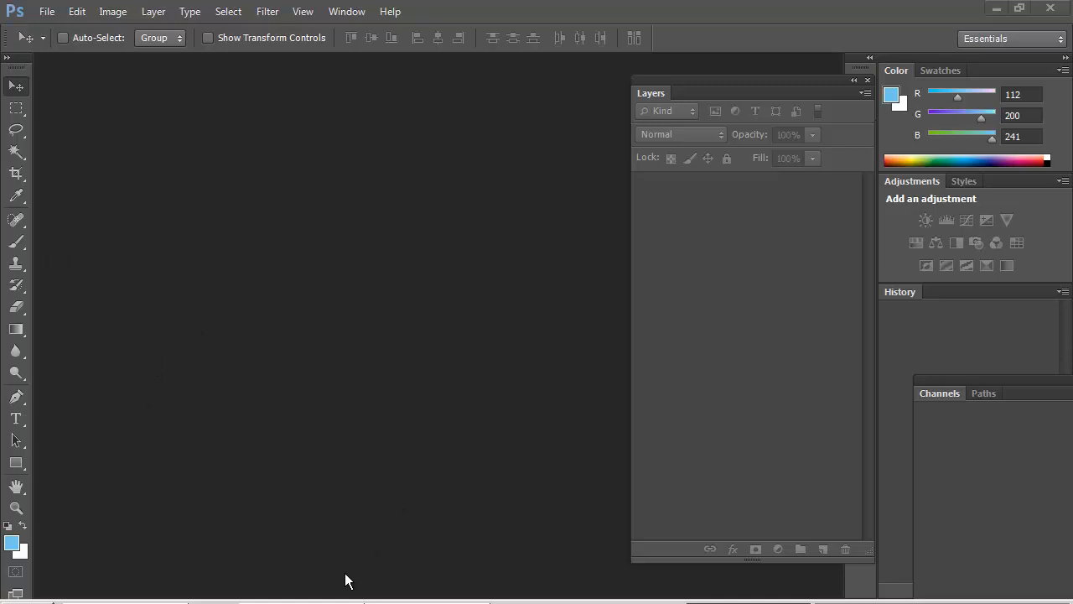
# Open the Gravel photo from the Images folder in Photoshop
pyautogui.click(394, 603)
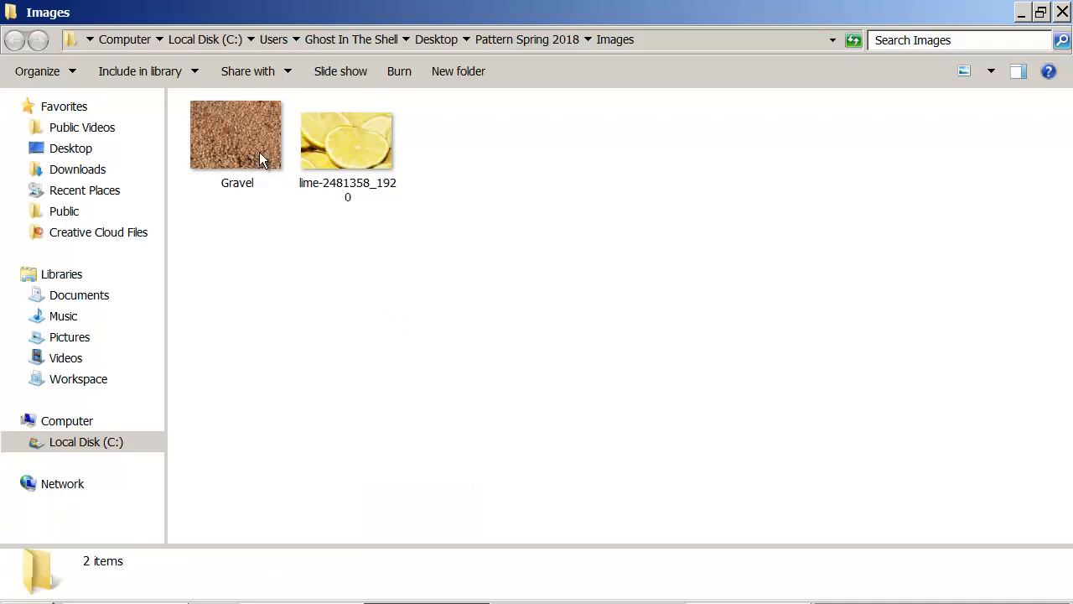
pyautogui.click(262, 155)
pyautogui.click(126, 603)
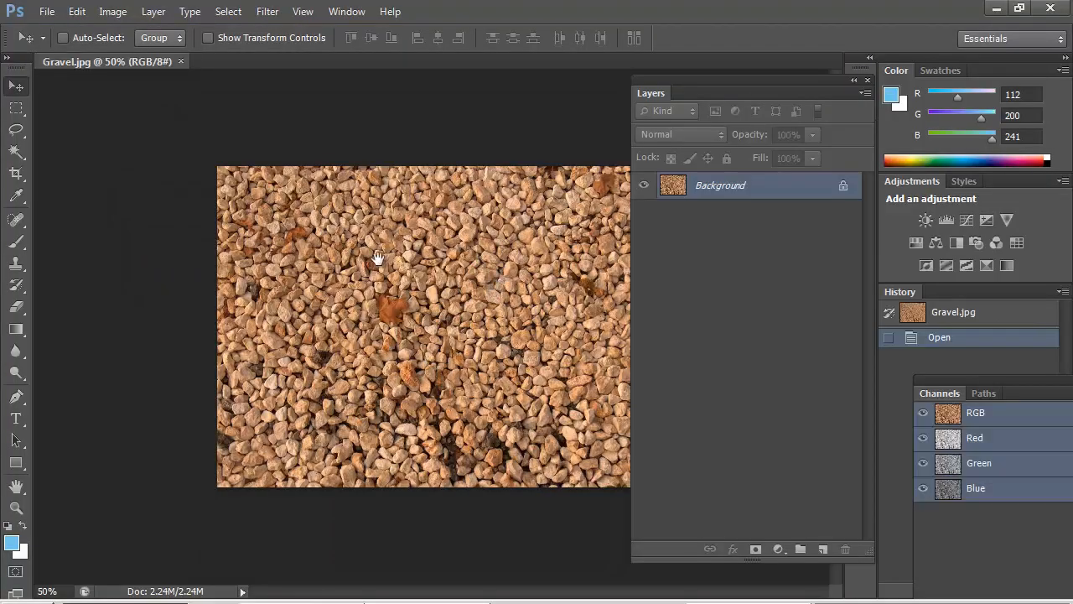
# Add a Levels adjustment layer with input levels 7, 0.80 and 249, and compare the image with and without it
pyautogui.press('z')
pyautogui.moveTo(380, 267); pyautogui.dragTo(361, 278)
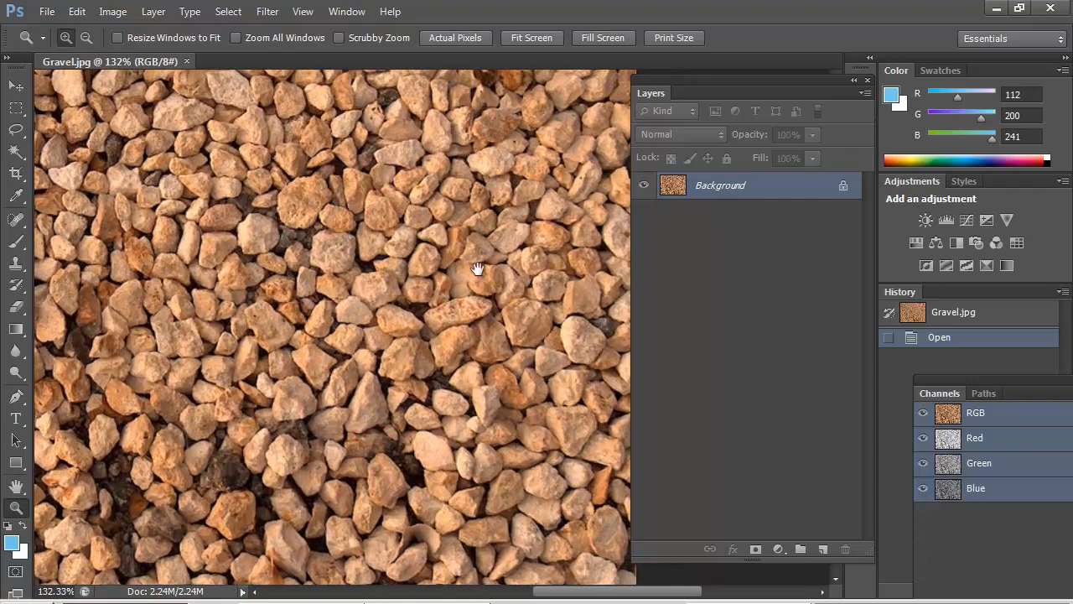
pyautogui.click(776, 550)
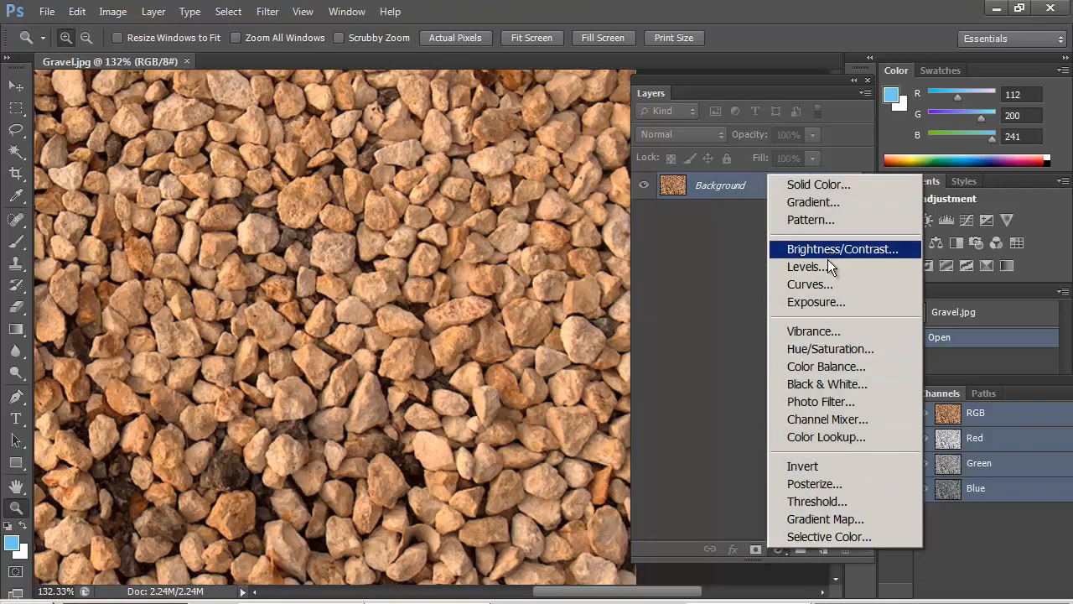
pyautogui.click(828, 264)
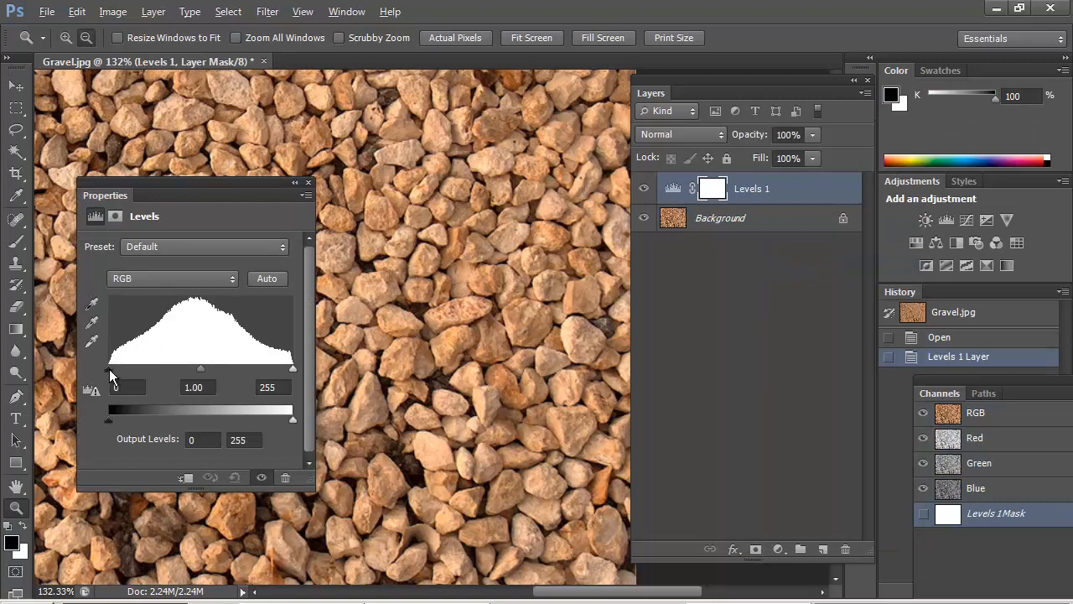
pyautogui.moveTo(110, 375); pyautogui.dragTo(114, 375)
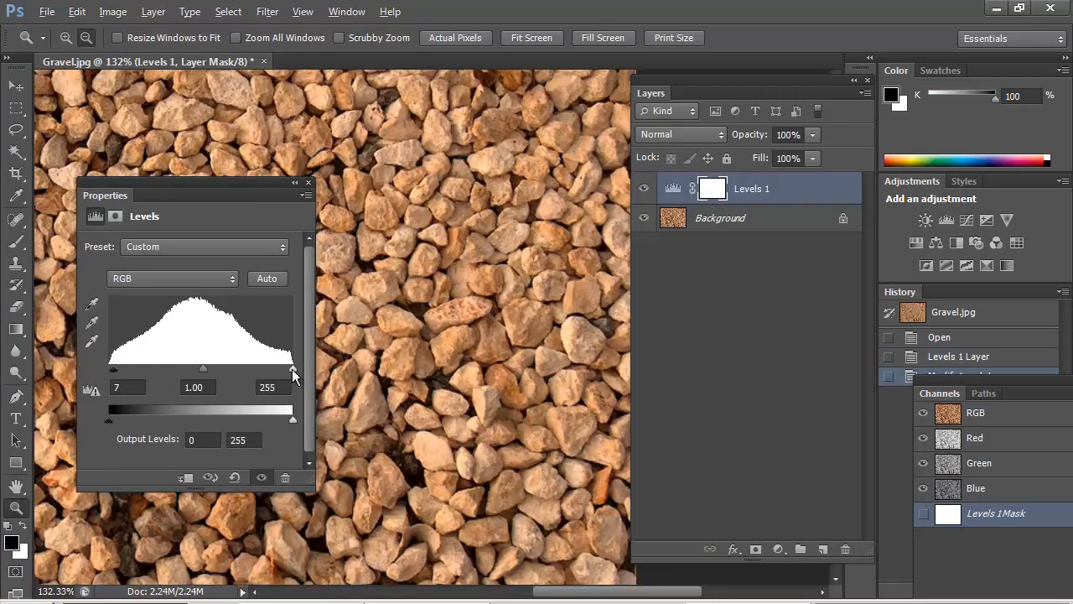
pyautogui.moveTo(293, 370); pyautogui.dragTo(289, 374)
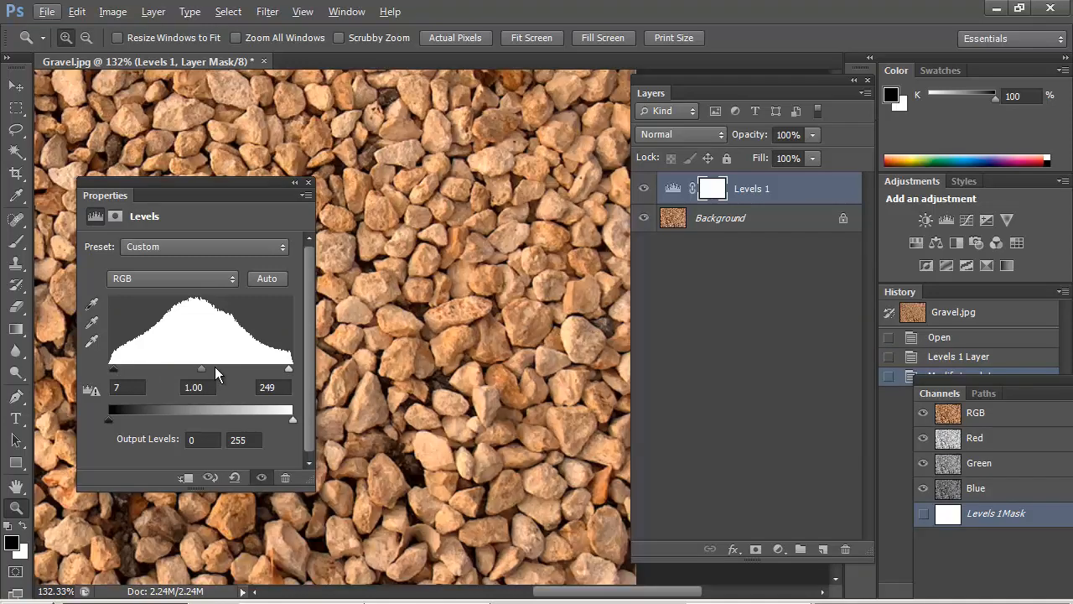
pyautogui.moveTo(199, 372); pyautogui.dragTo(212, 379)
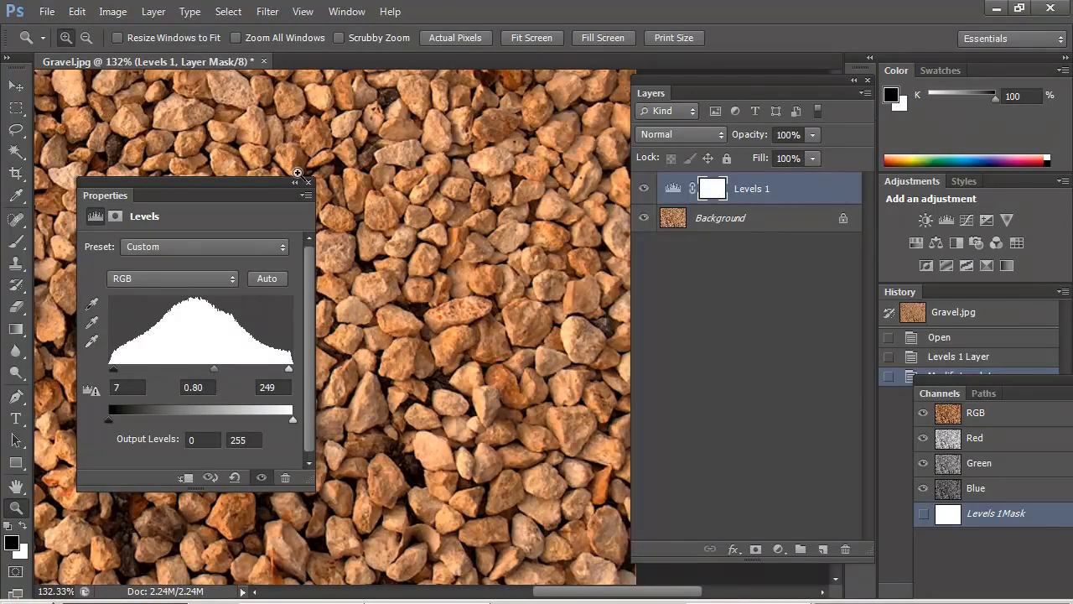
pyautogui.click(308, 182)
pyautogui.keyDown('alt'); pyautogui.click(307, 186); pyautogui.keyUp('alt')
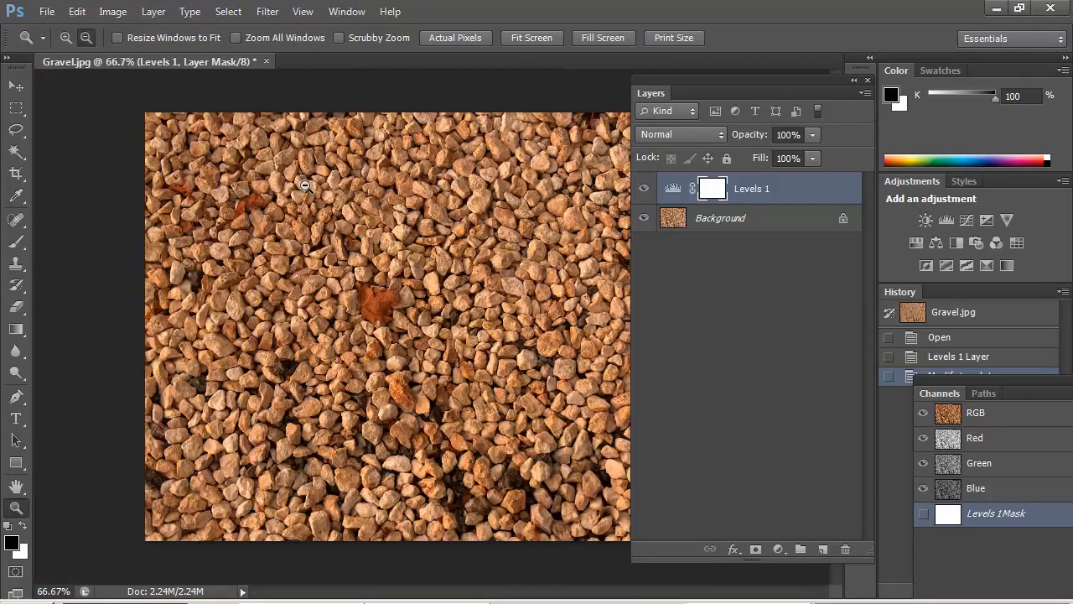
pyautogui.click(644, 191)
pyautogui.click(643, 191)
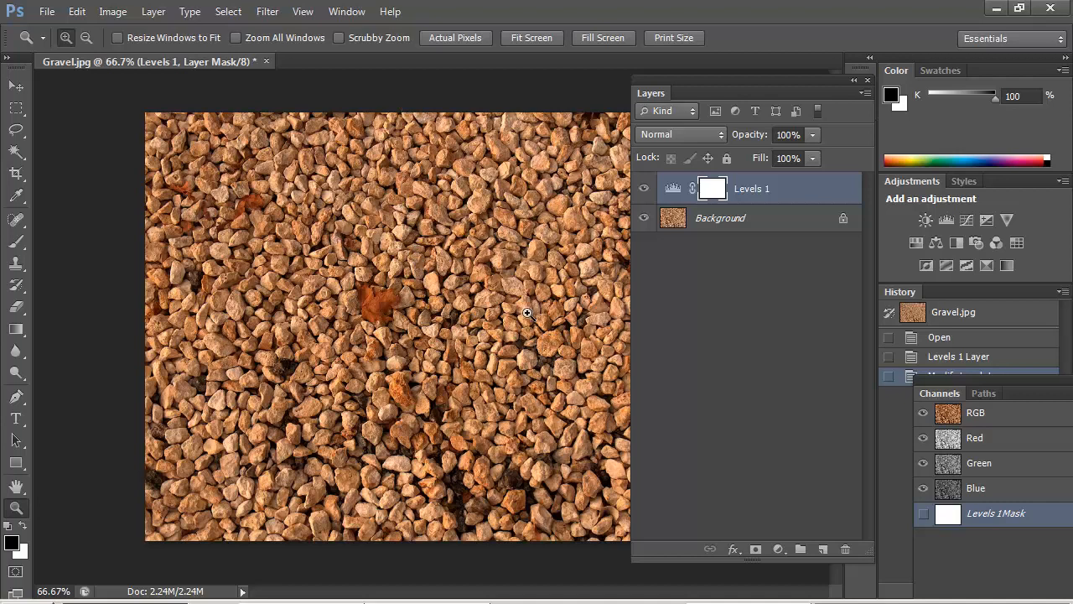
# Save the document in Photoshop format as Gravel in the Images folder, keeping its layers
pyautogui.hotkey('ctrl', 'shift', 's')
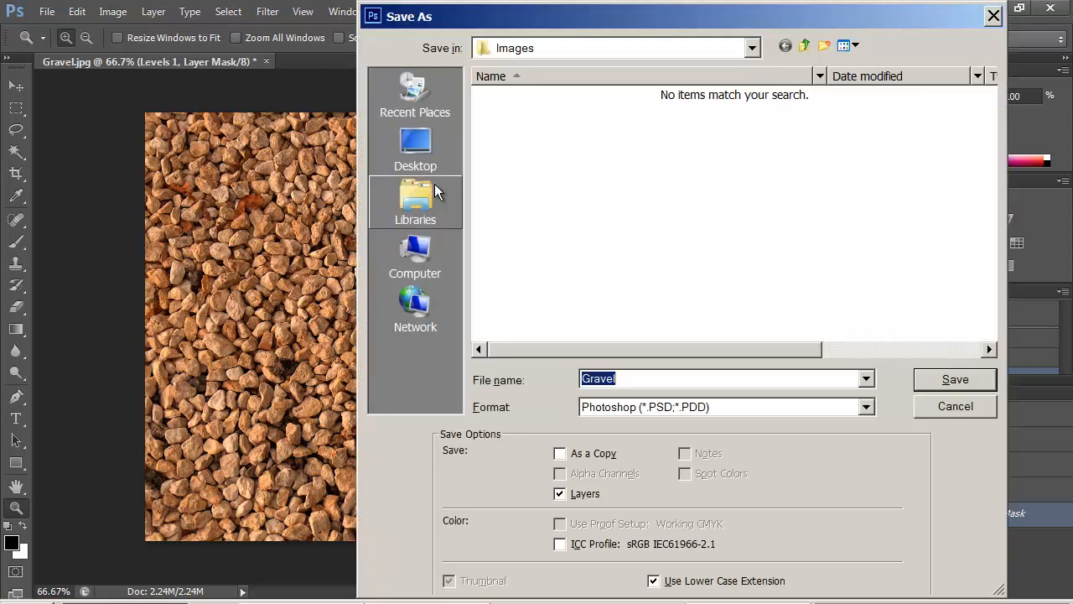
pyautogui.press('Return')
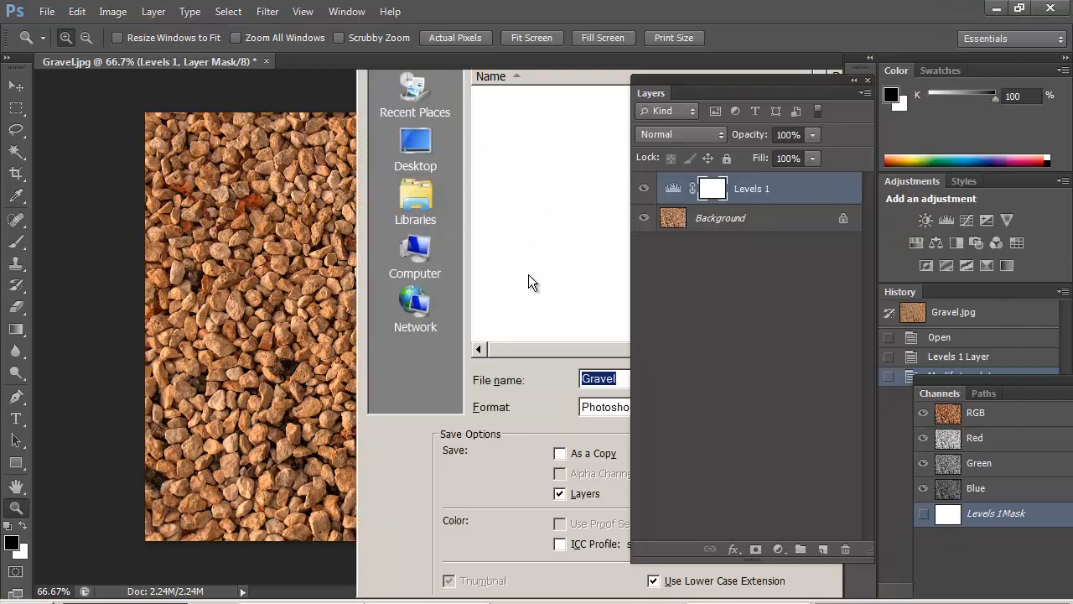
pyautogui.press('Return')
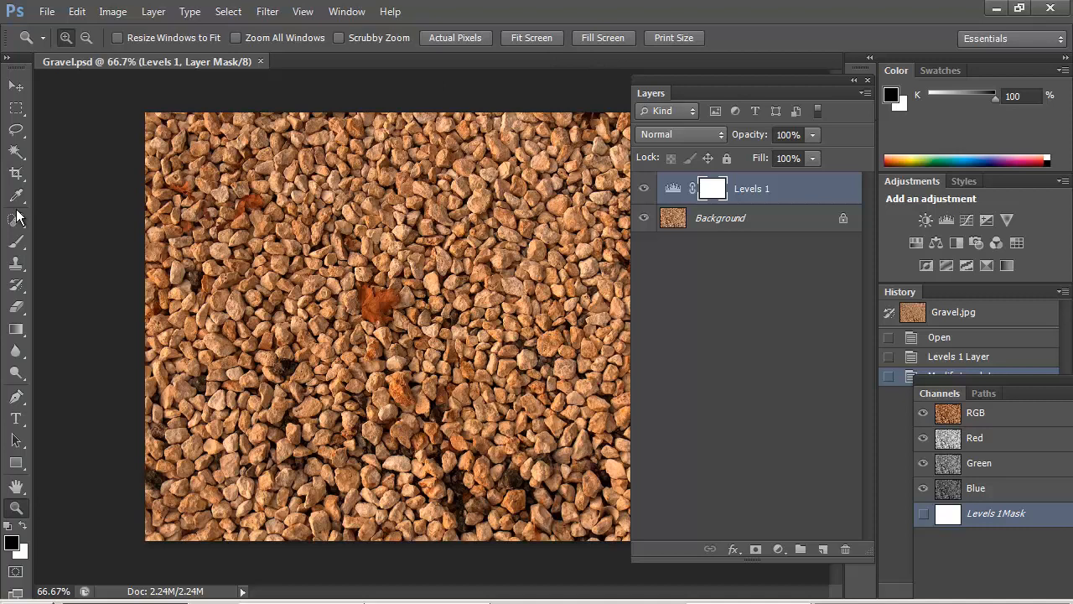
# Stamp the visible layers into a new layer and duplicate that layer into a new document named Gravel Pattern
pyautogui.click(15, 111)
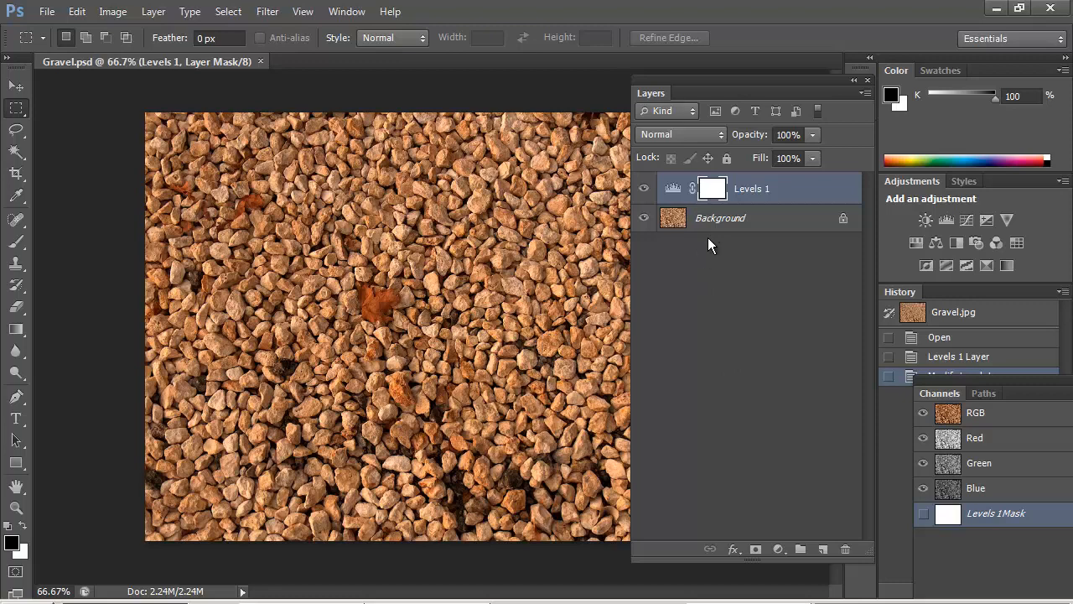
pyautogui.hotkey('ctrl', 'alt', 'shift', 'e')
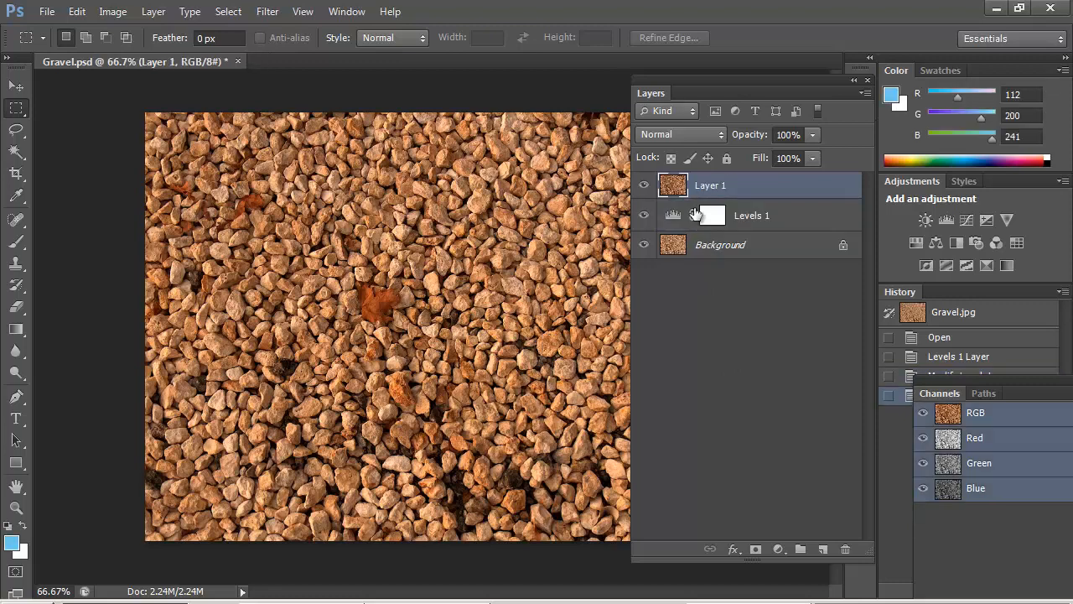
pyautogui.rightClick(460, 235)
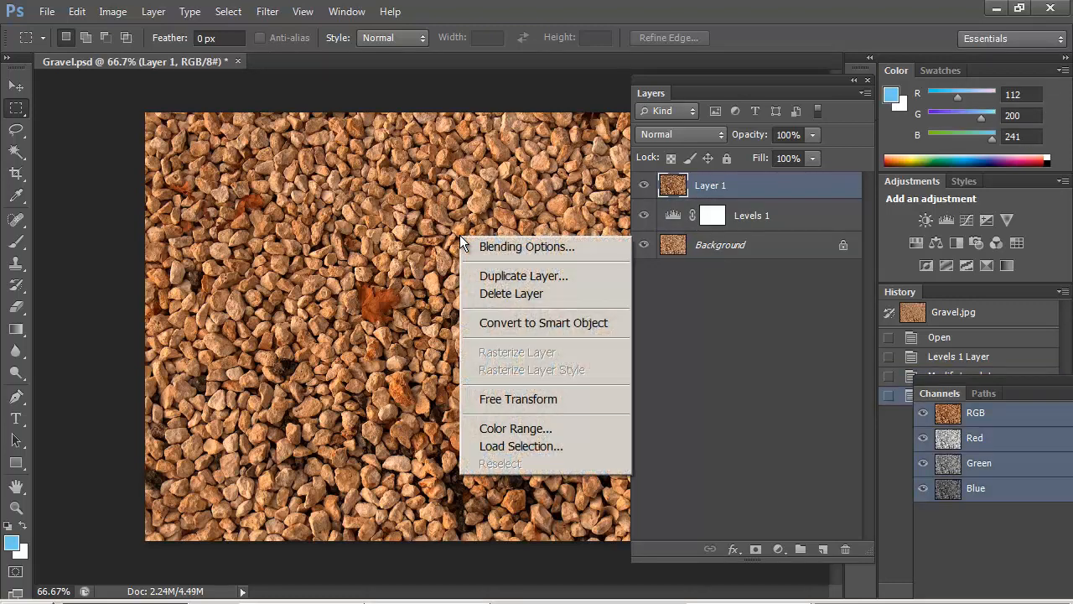
pyautogui.click(495, 277)
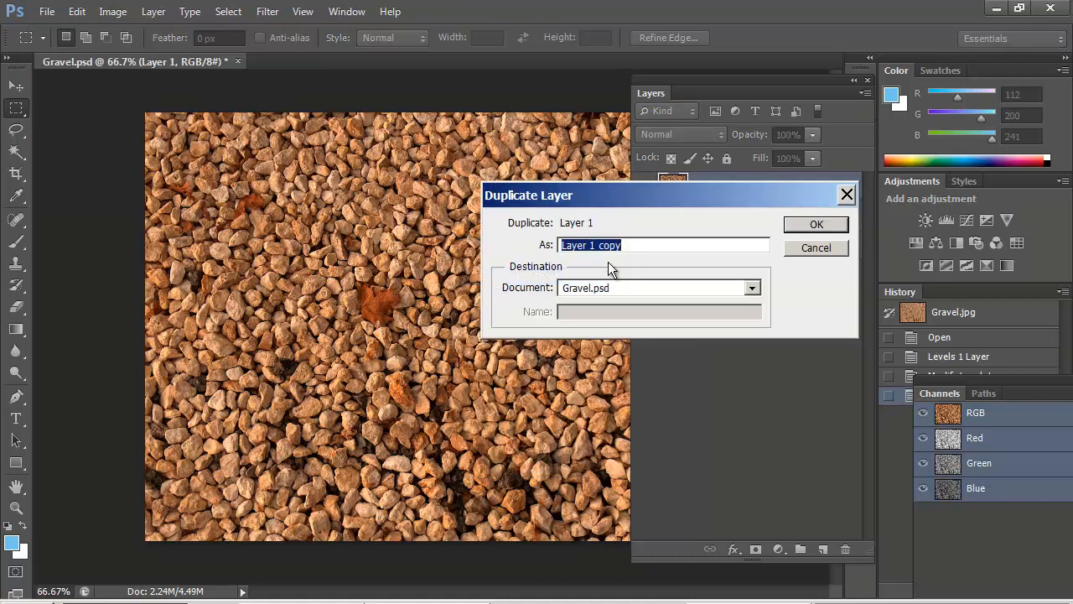
pyautogui.click(607, 291)
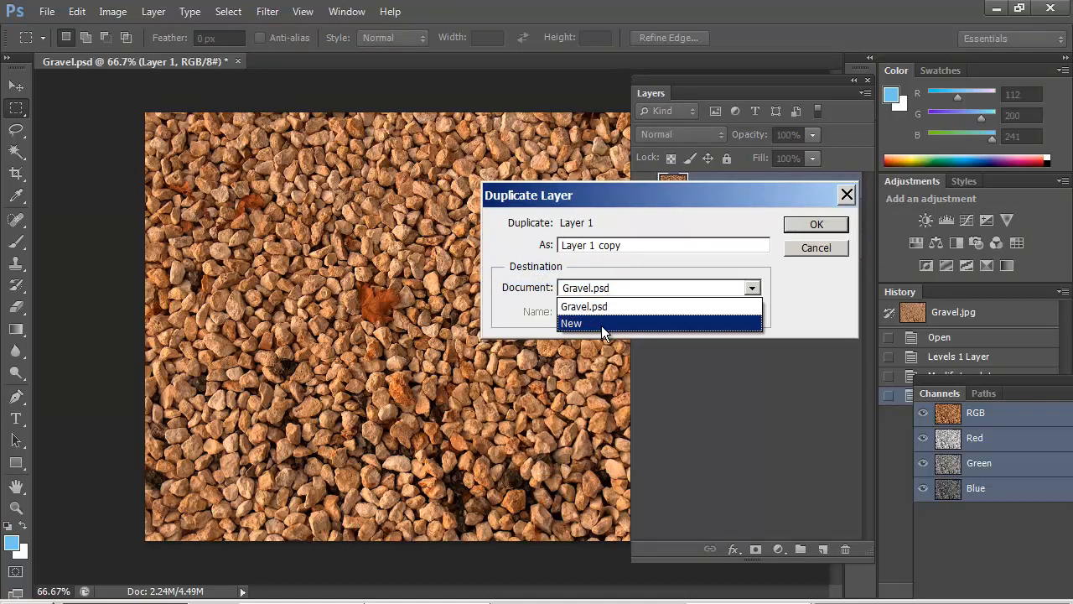
pyautogui.click(601, 323)
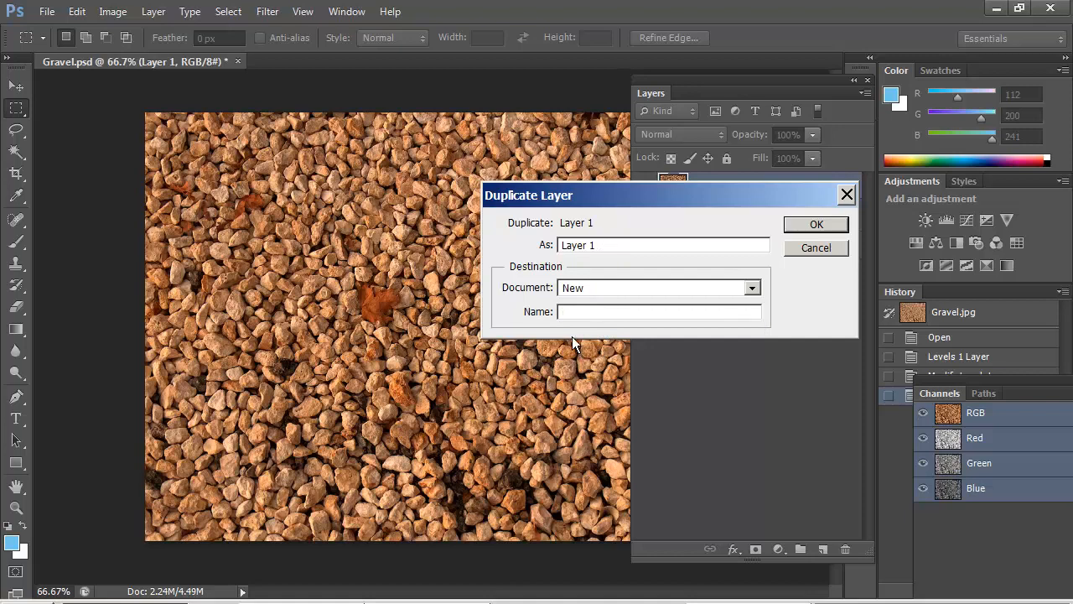
pyautogui.write('Gravel Pattern')
pyautogui.click(817, 223)
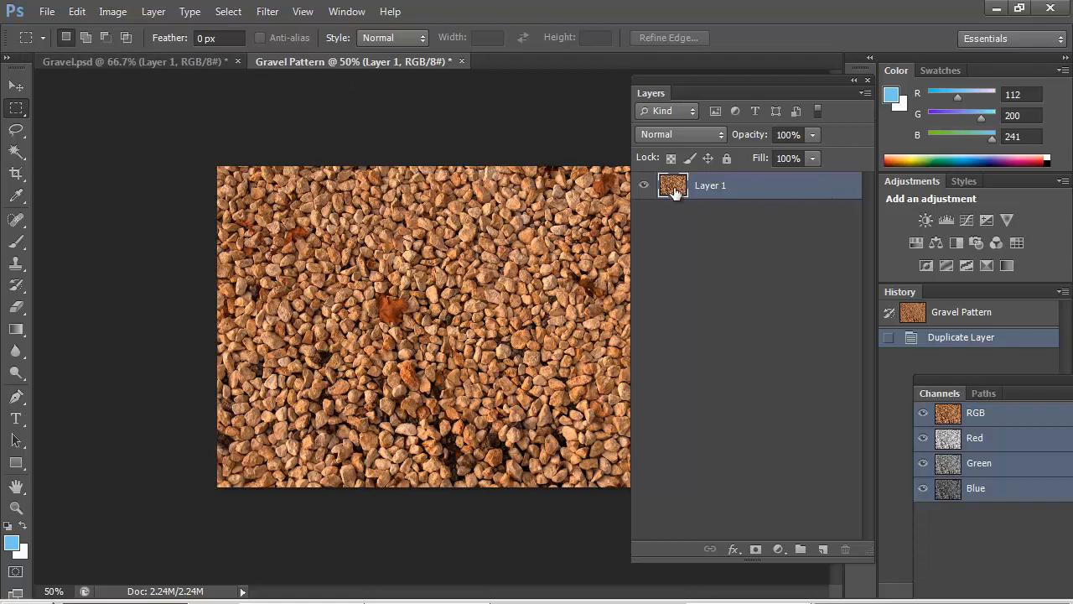
# Convert the gravel layer in the Gravel Pattern document to a smart object
pyautogui.rightClick(735, 190)
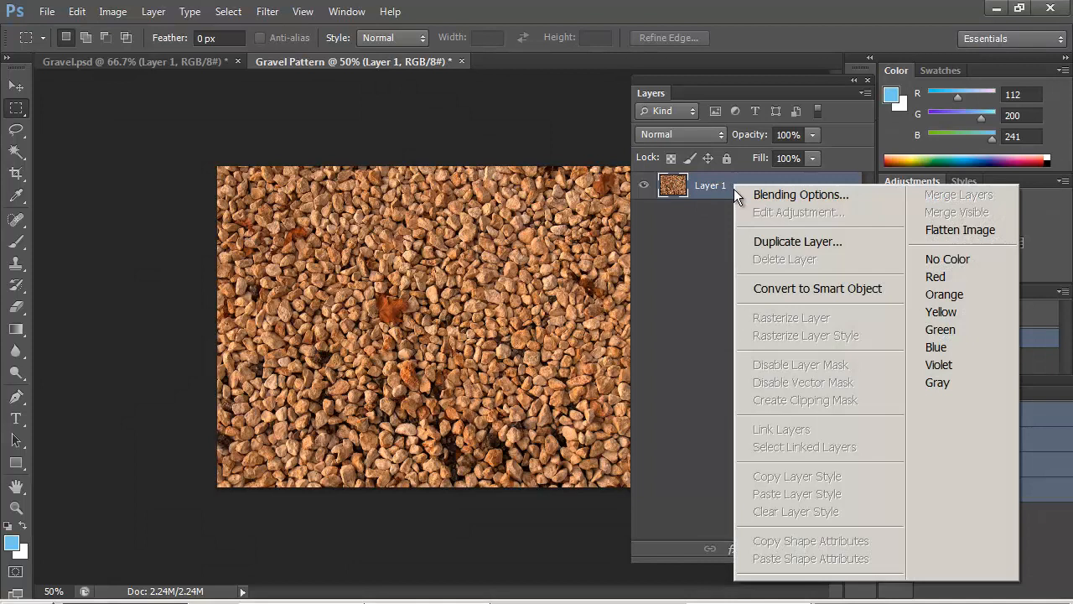
pyautogui.click(771, 289)
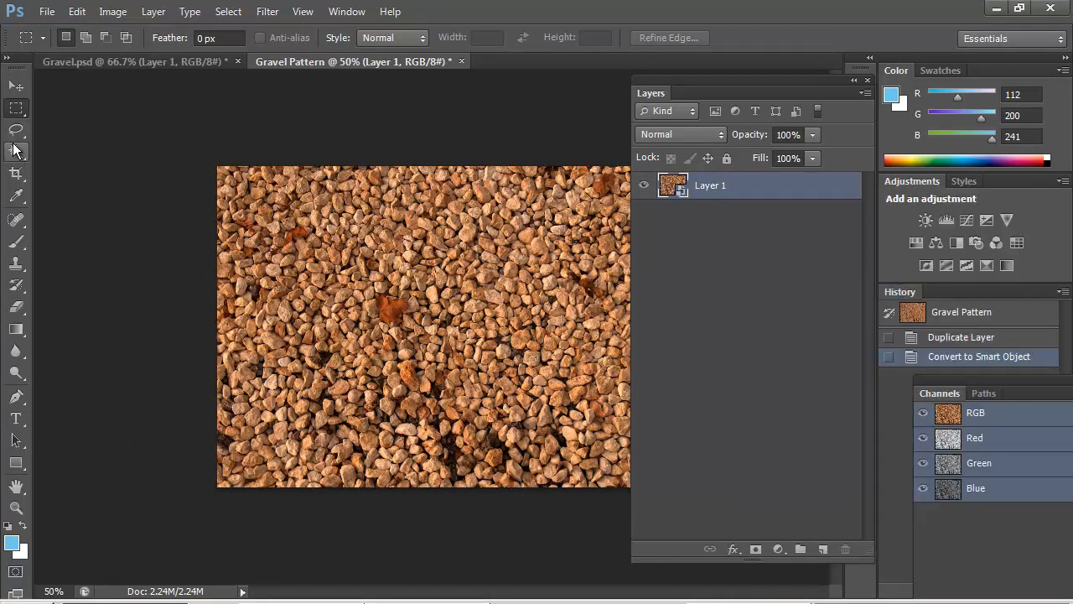
# Crop the Gravel Pattern image to 2 by 2 inches at a custom resolution, shifting the frame toward the image's right side
pyautogui.click(24, 175)
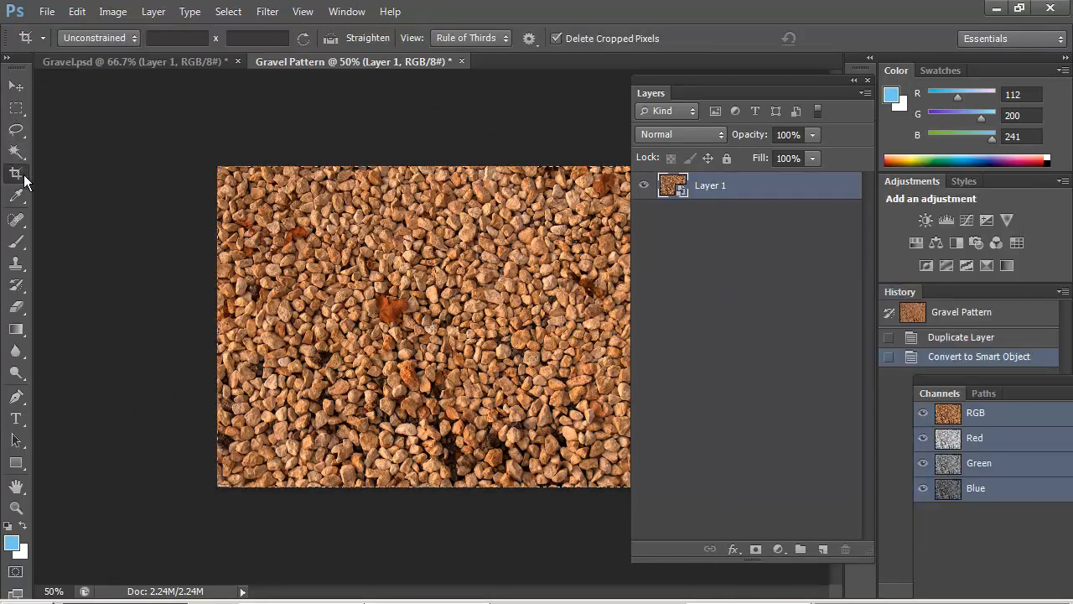
pyautogui.click(111, 37)
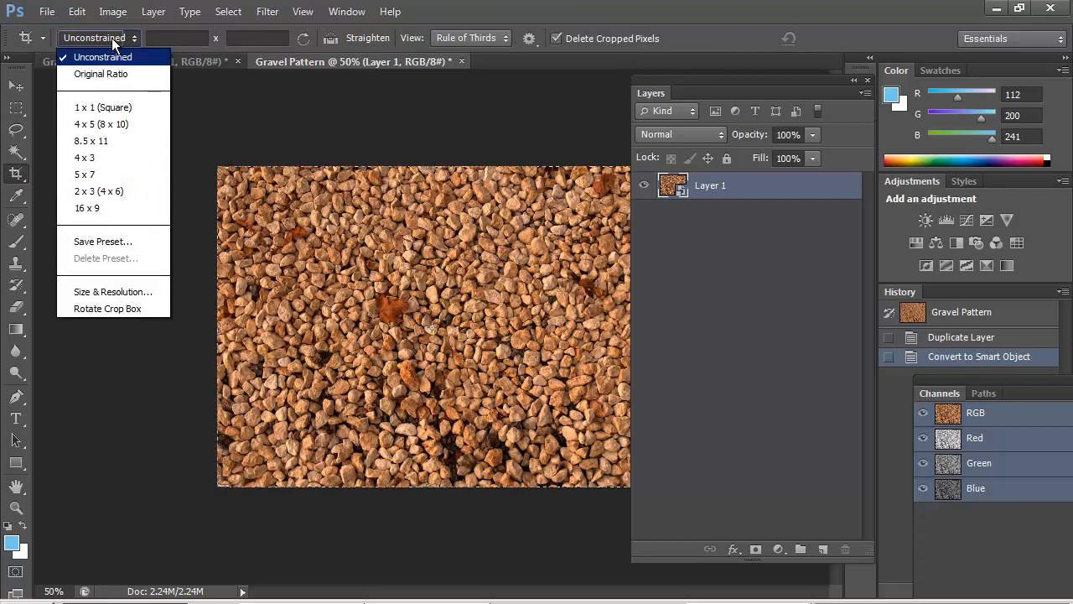
pyautogui.click(126, 292)
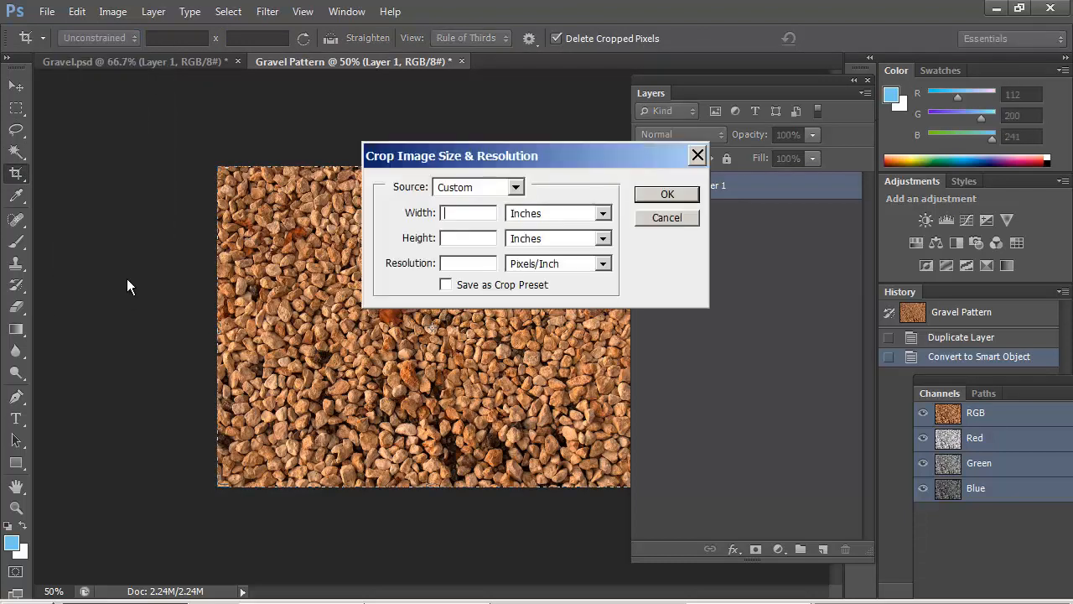
pyautogui.click(468, 220)
pyautogui.write('2')
pyautogui.press('Tab')
pyautogui.press('Tab')
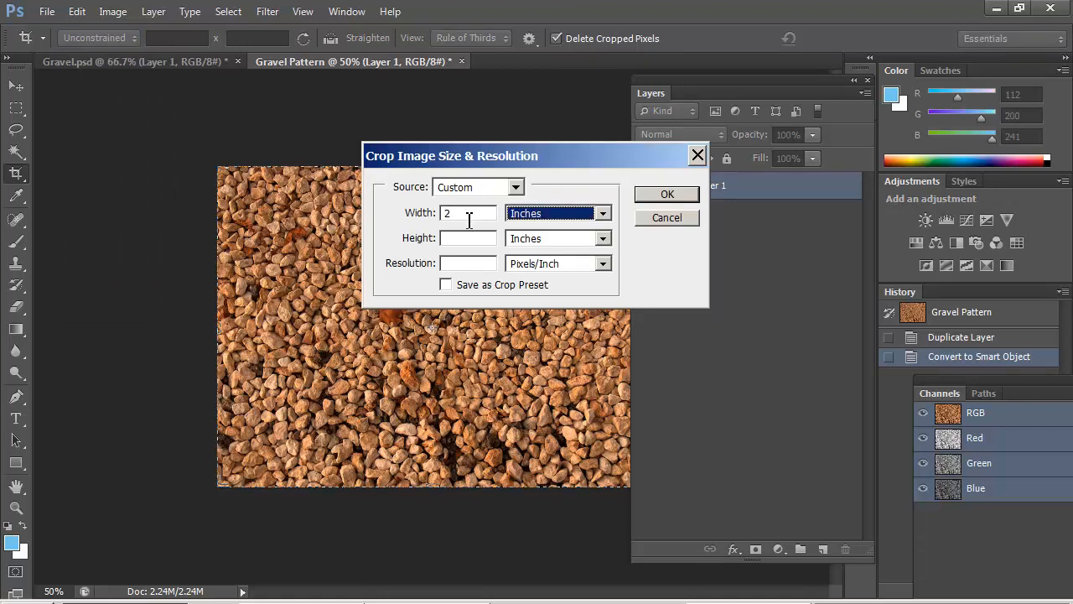
pyautogui.write('2')
pyautogui.press('Tab')
pyautogui.press('Tab')
pyautogui.write('3')
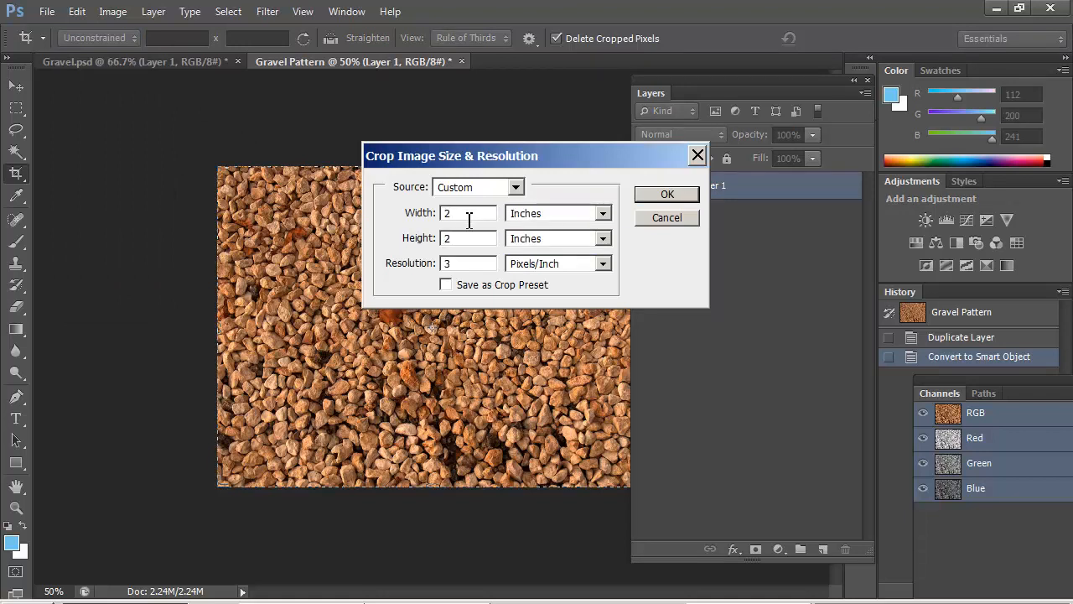
pyautogui.press('Return')
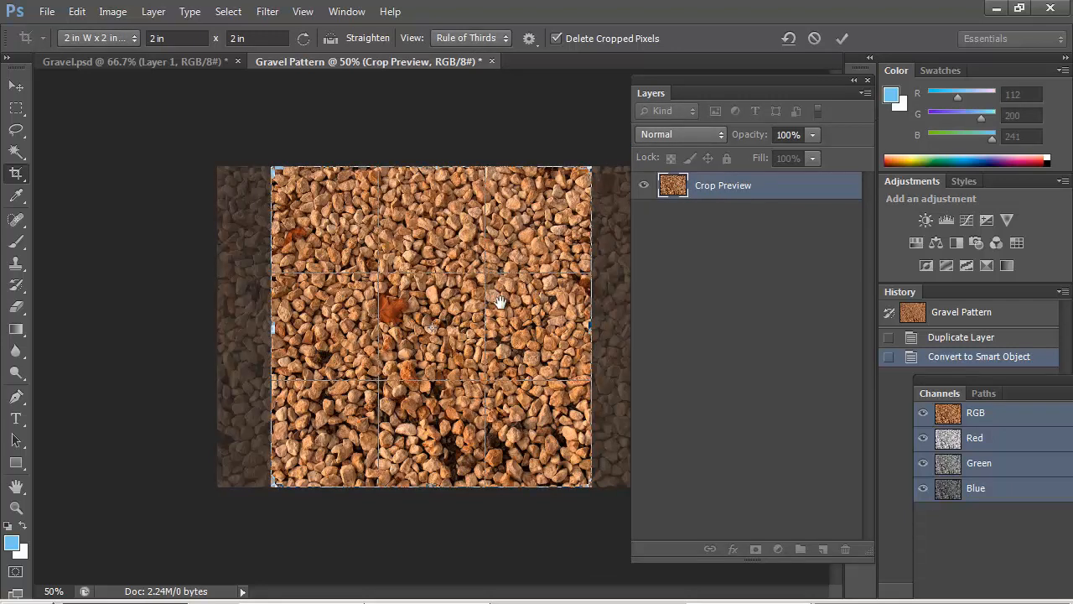
pyautogui.moveTo(533, 304); pyautogui.dragTo(491, 307)
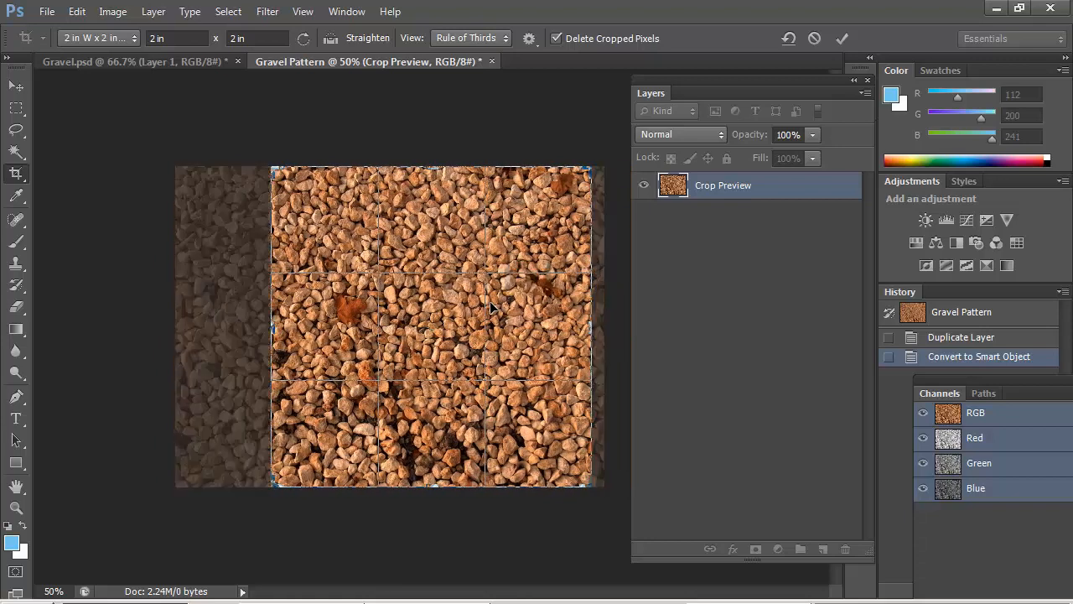
pyautogui.press('Return')
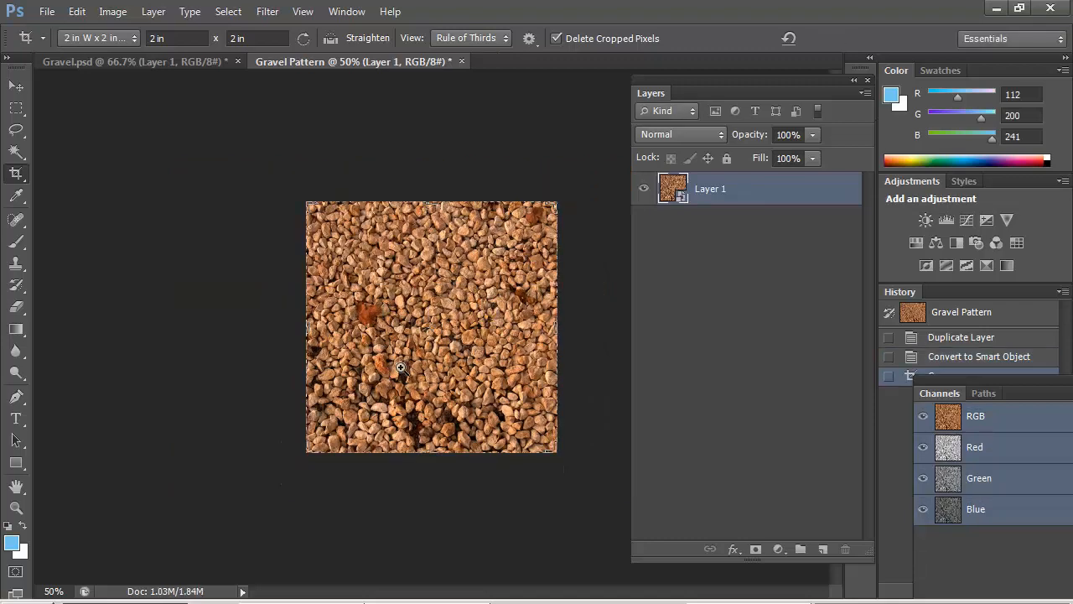
# Try moving the smart object sideways to check for pixels outside the cropped canvas
pyautogui.press('z')
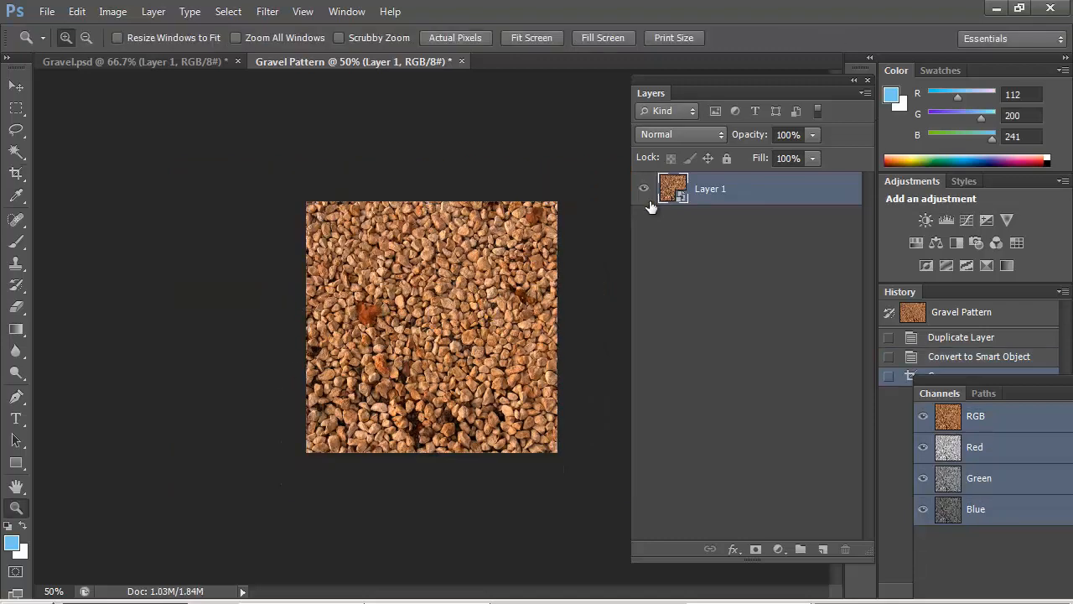
pyautogui.press('v')
pyautogui.moveTo(448, 318); pyautogui.dragTo(495, 324)
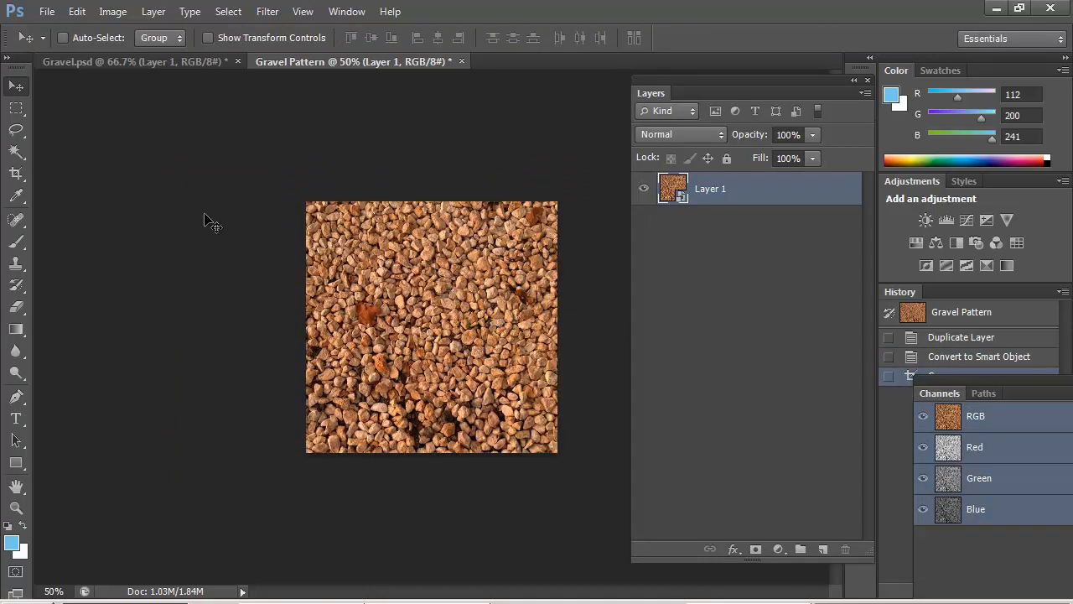
# Crop the canvas again at 2 by 2 inches with Delete Cropped Pixels enabled
pyautogui.click(15, 173)
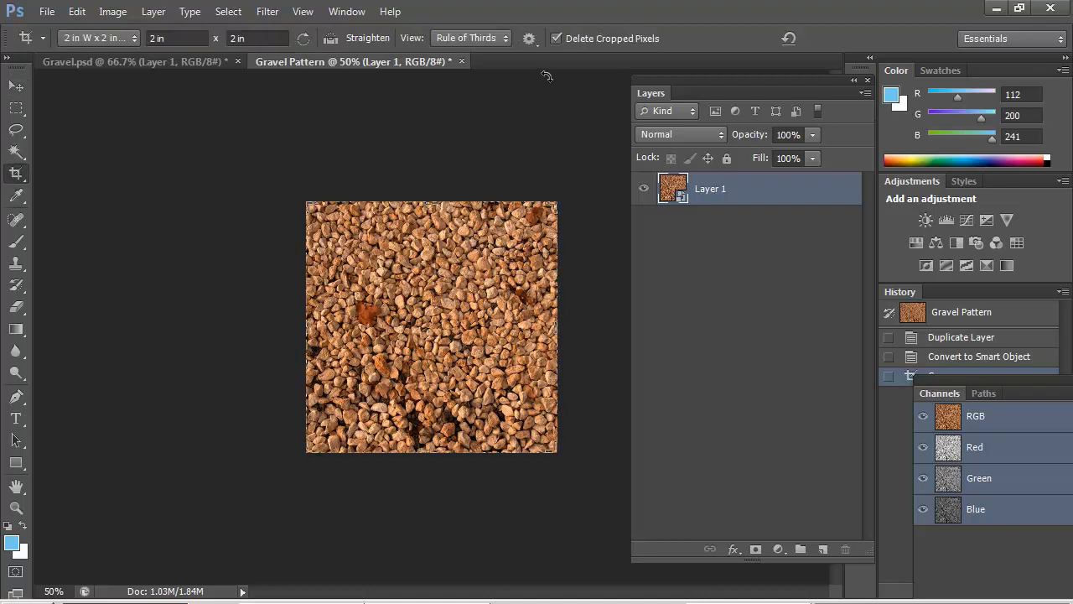
pyautogui.click(556, 38)
pyautogui.press('Return')
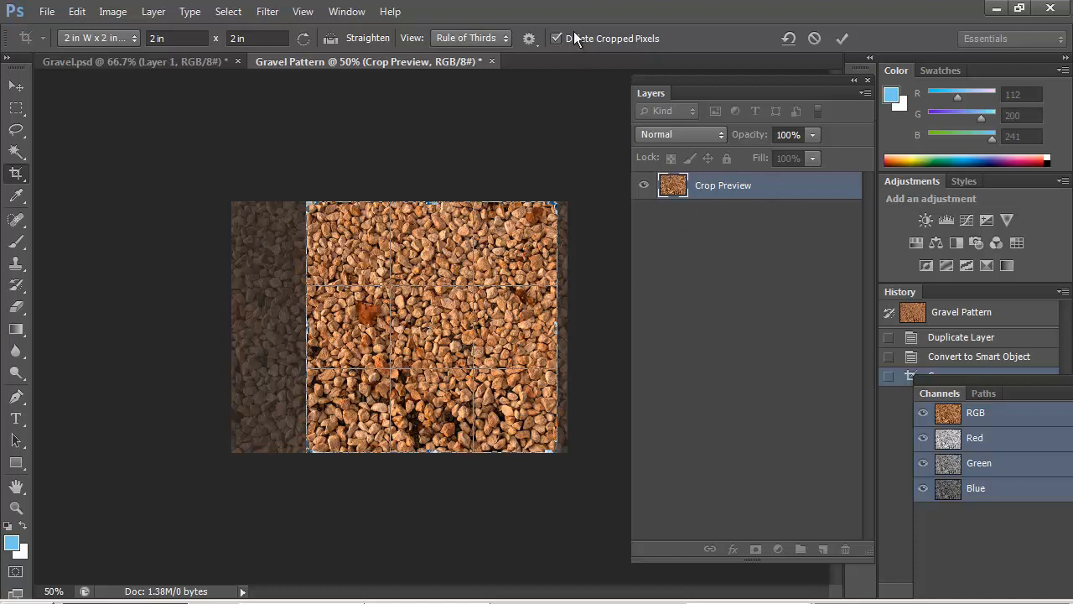
pyautogui.press('Return')
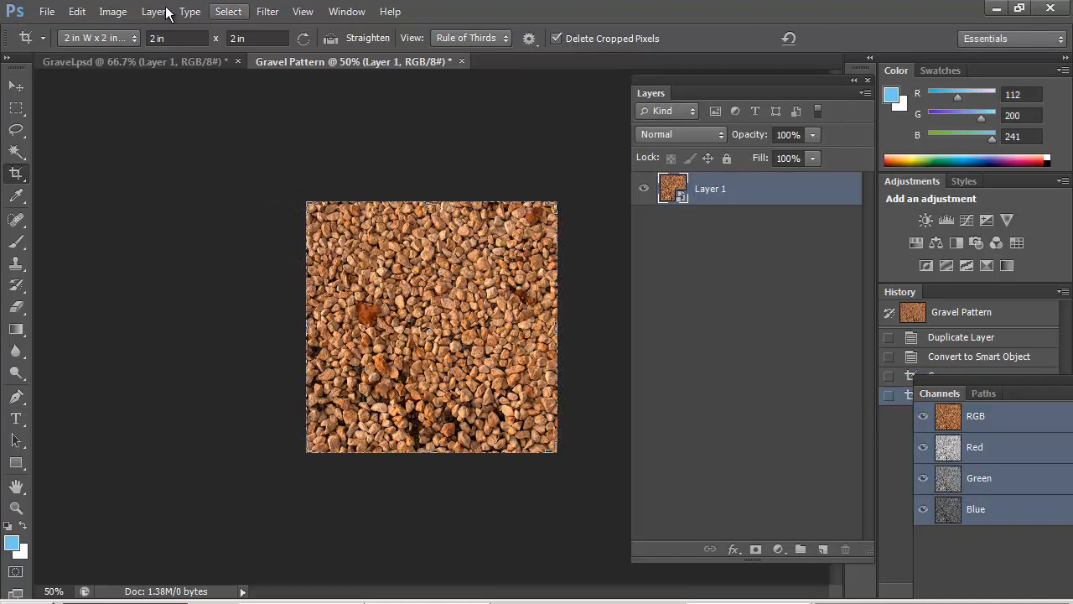
pyautogui.click(16, 88)
pyautogui.press('z')
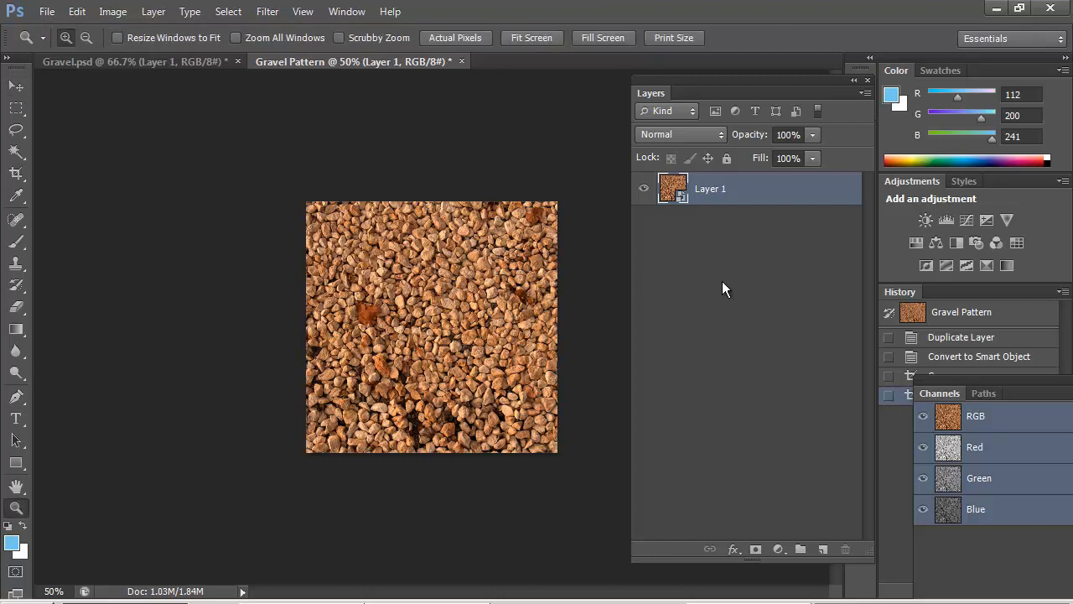
pyautogui.click(724, 283)
pyautogui.click(669, 189)
pyautogui.click(701, 233)
pyautogui.click(738, 183)
pyautogui.click(864, 93)
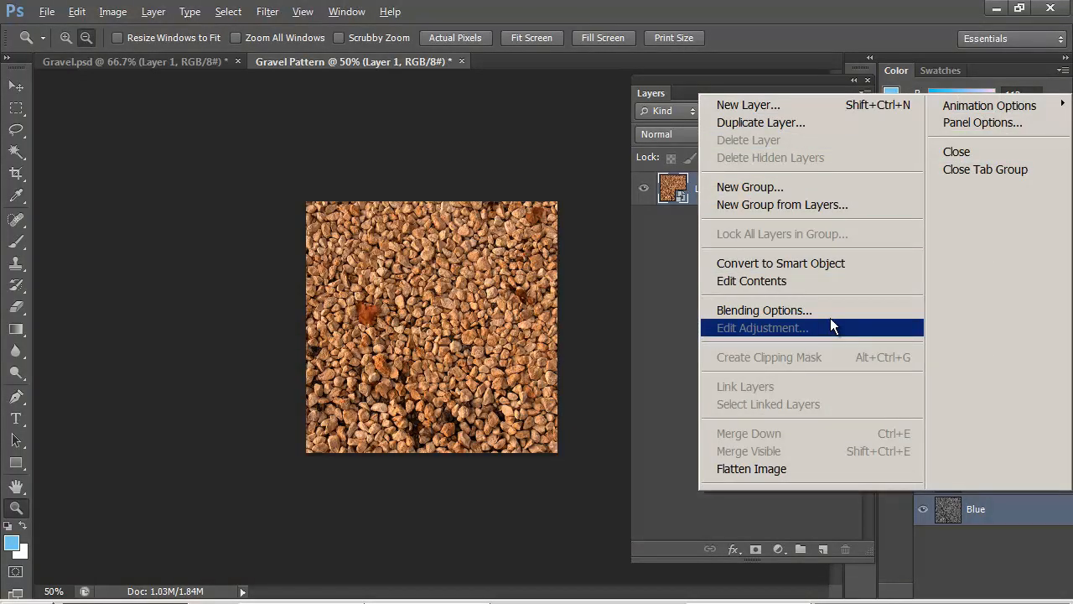
pyautogui.click(692, 426)
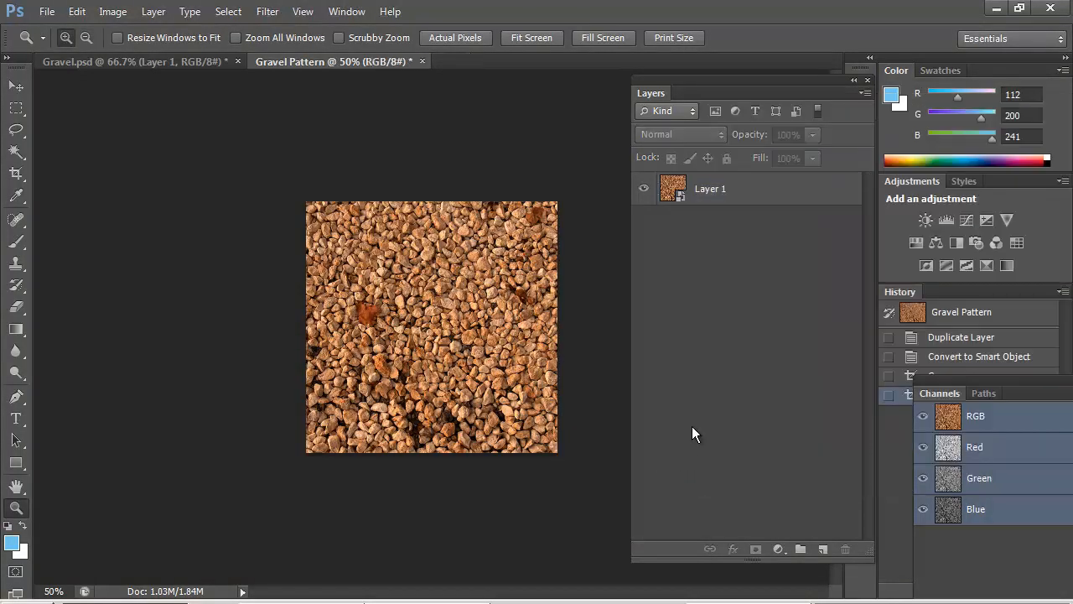
pyautogui.click(749, 192)
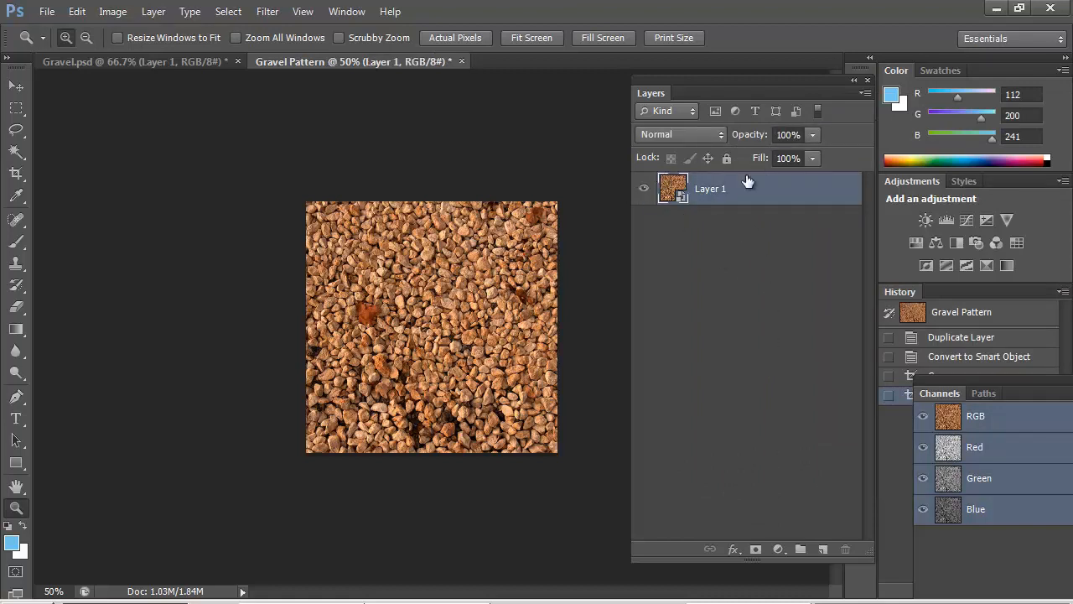
# Try duplicating the gravel smart object layer, and delete the copy
pyautogui.moveTo(708, 191); pyautogui.dragTo(824, 549)
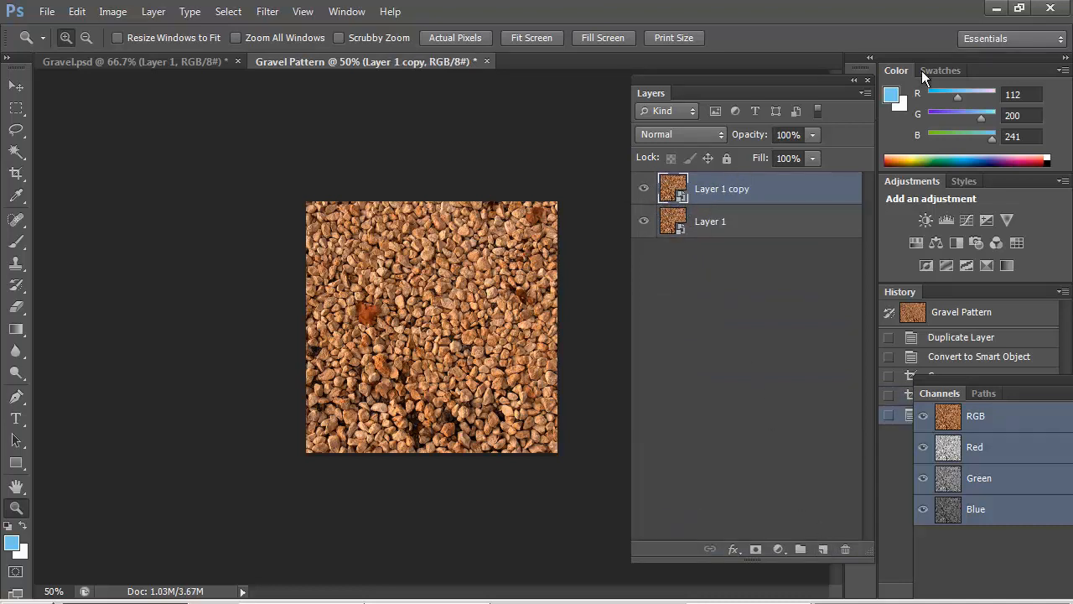
pyautogui.click(866, 91)
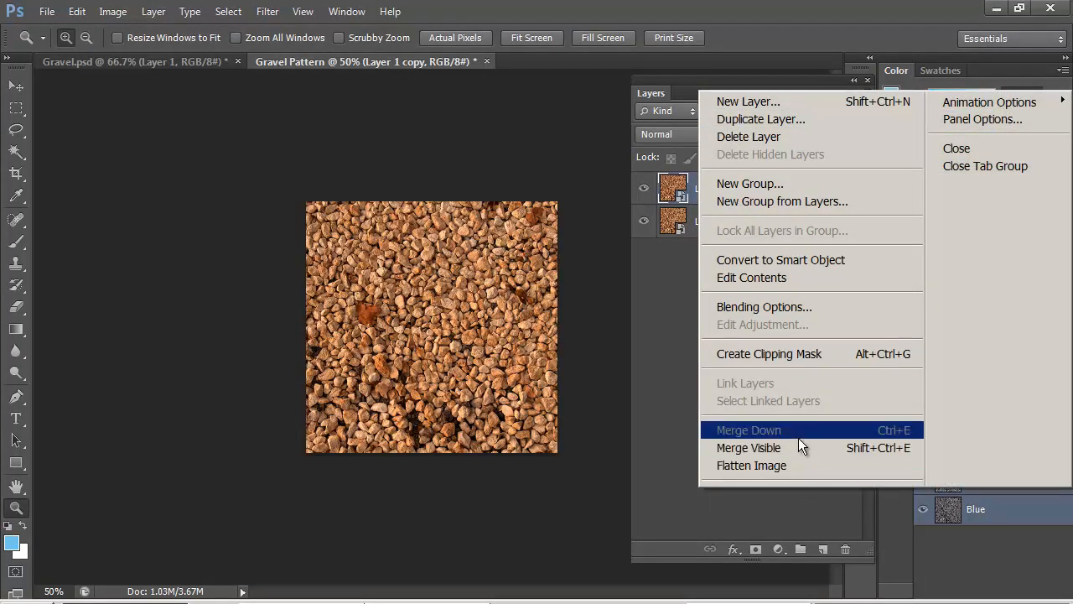
pyautogui.click(671, 402)
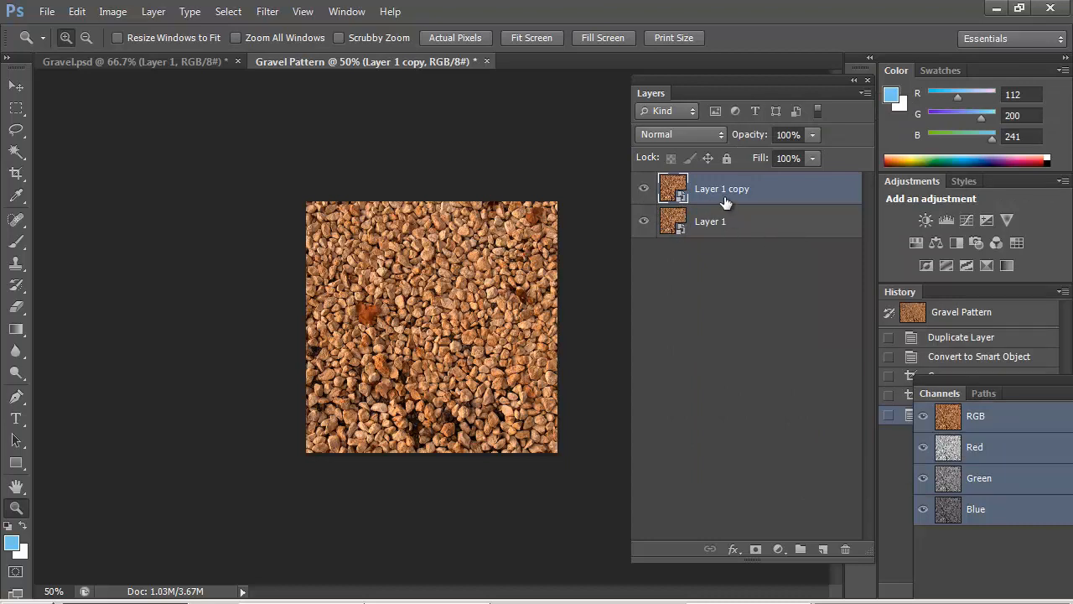
pyautogui.rightClick(773, 191)
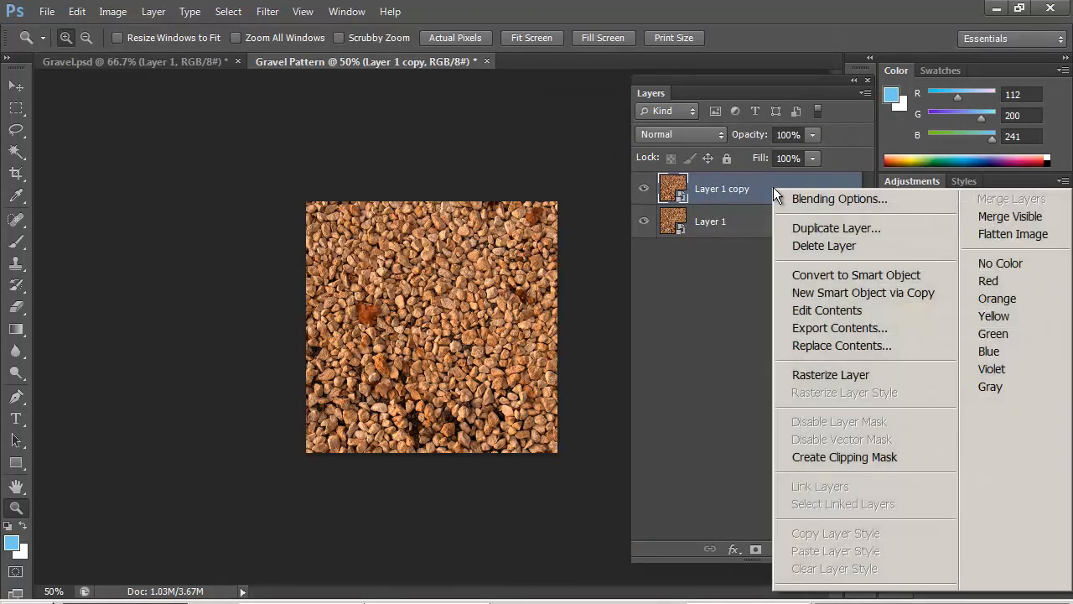
pyautogui.click(763, 184)
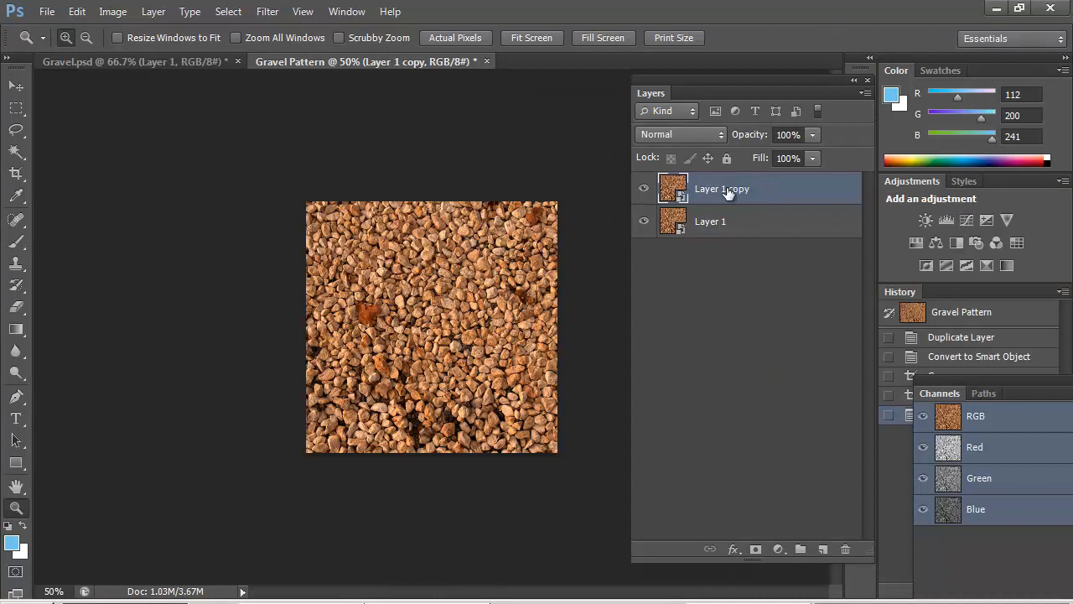
pyautogui.moveTo(735, 191); pyautogui.dragTo(846, 549)
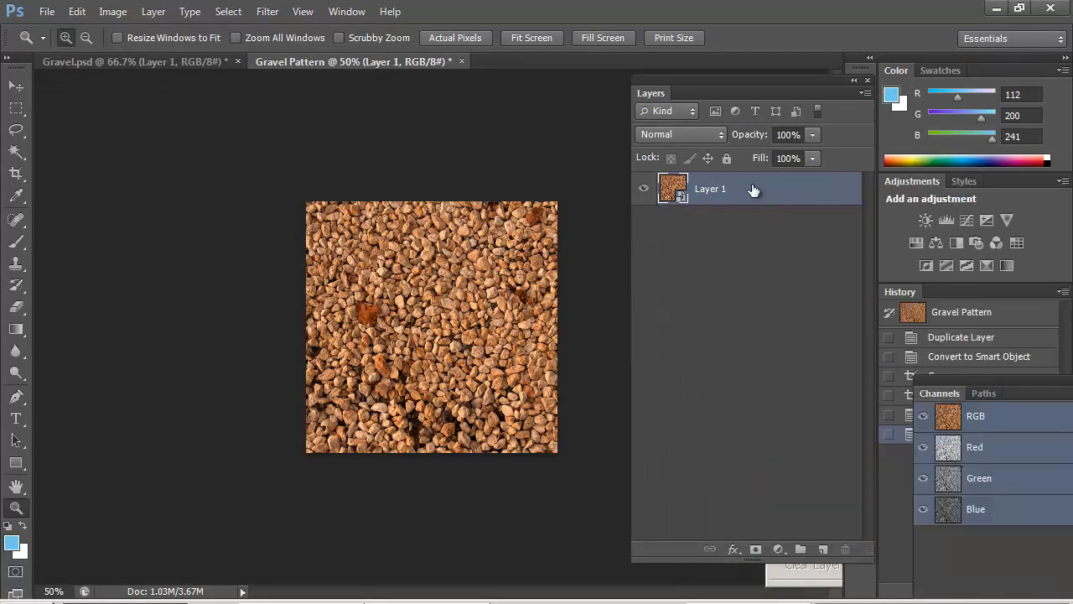
pyautogui.moveTo(749, 195); pyautogui.dragTo(775, 201)
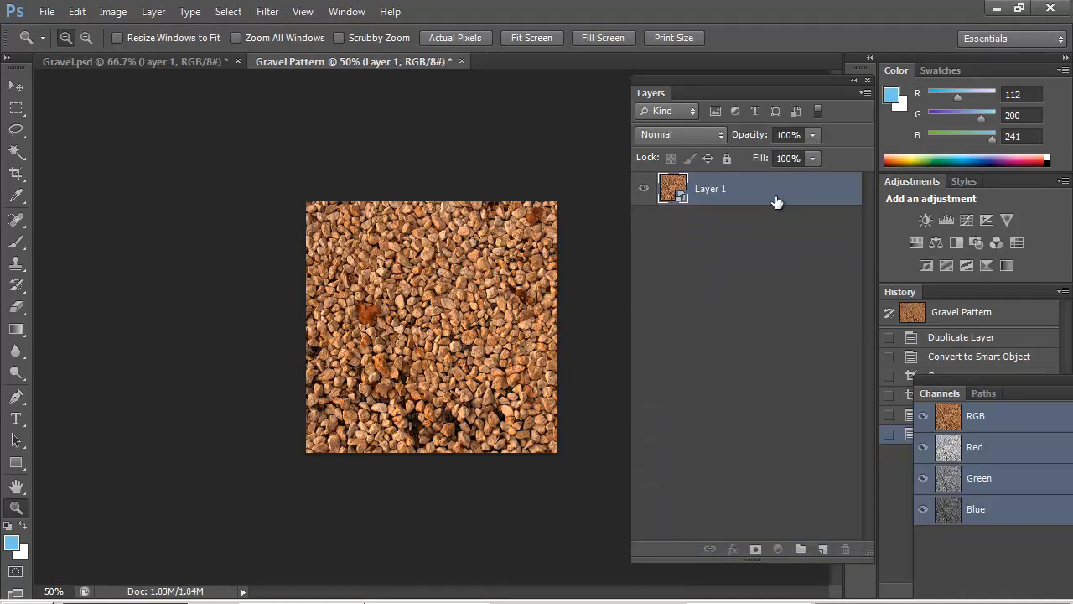
pyautogui.rightClick(776, 201)
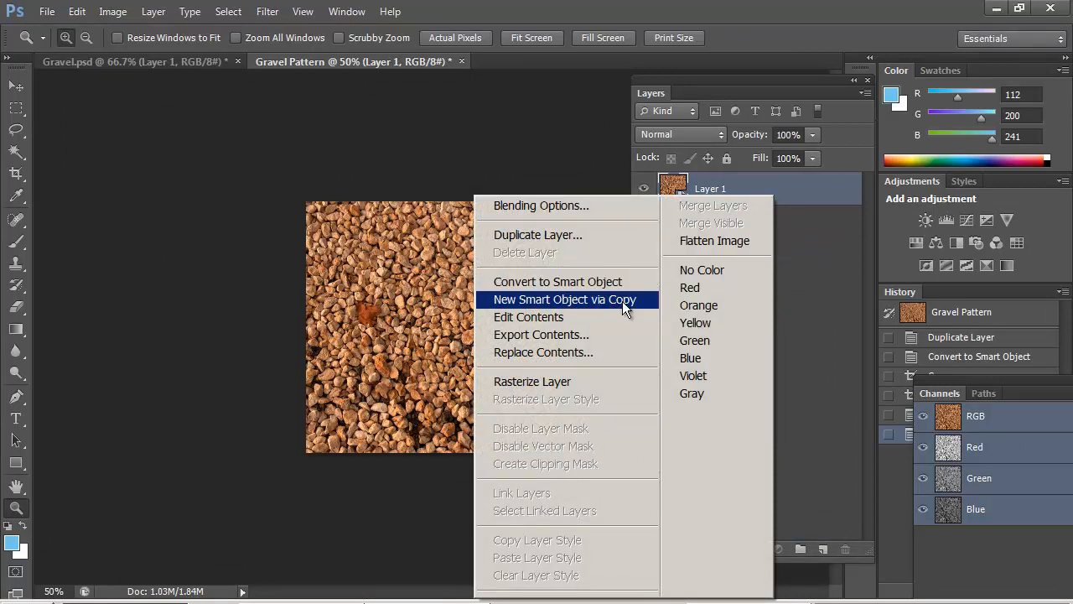
pyautogui.click(783, 295)
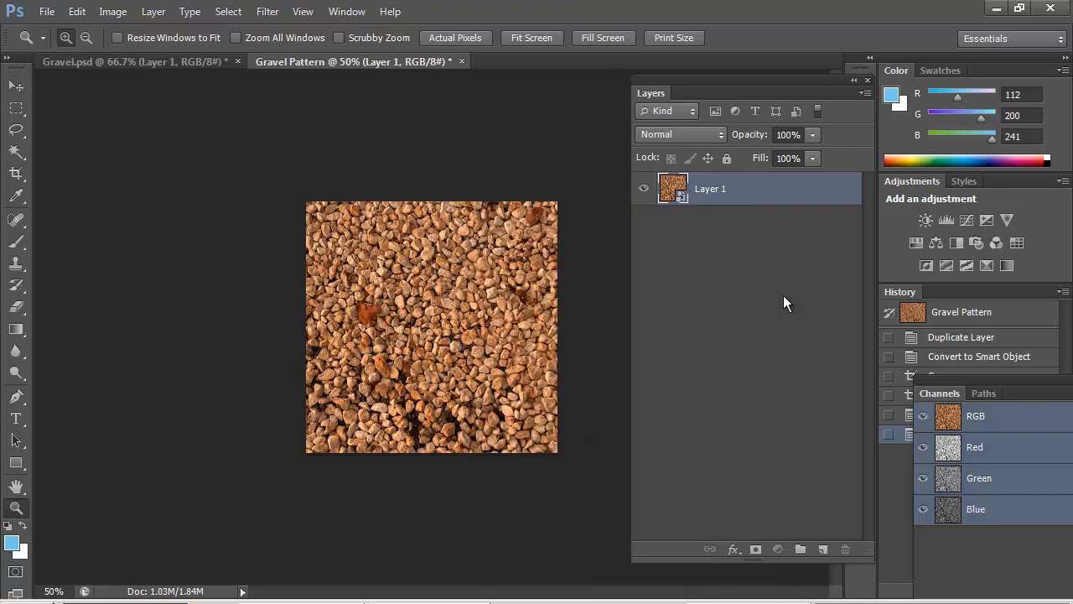
# Duplicate the gravel smart object layer and rasterize the copy
pyautogui.moveTo(750, 184); pyautogui.dragTo(823, 548)
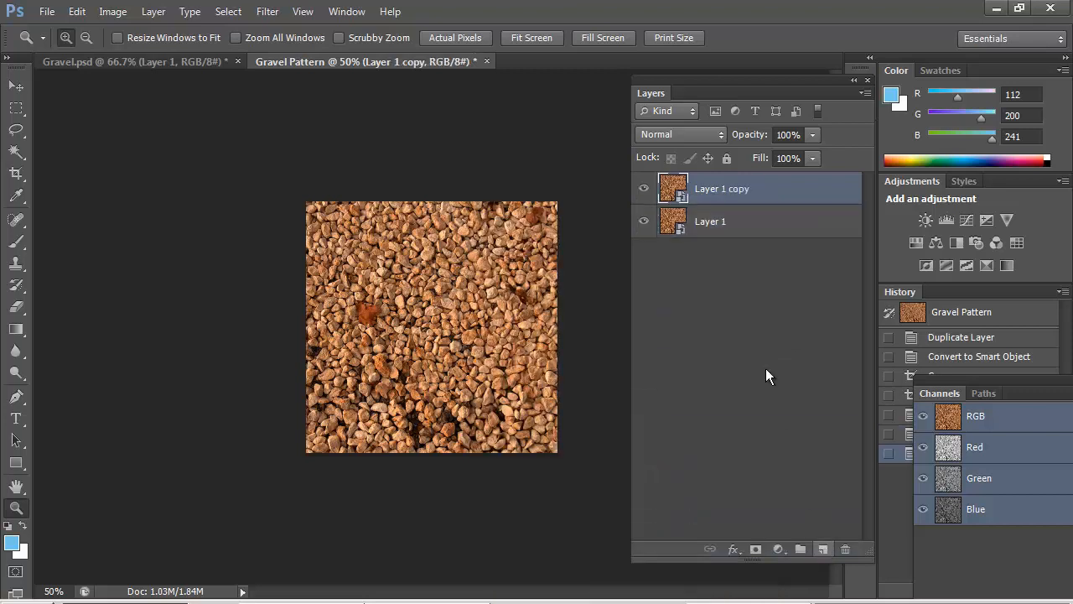
pyautogui.rightClick(770, 185)
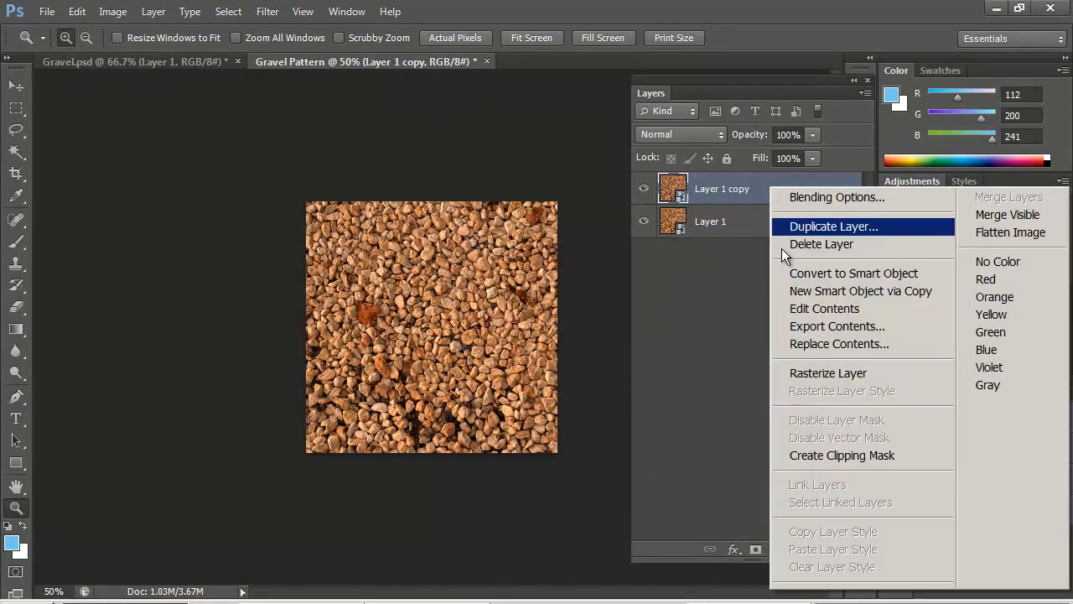
pyautogui.click(818, 374)
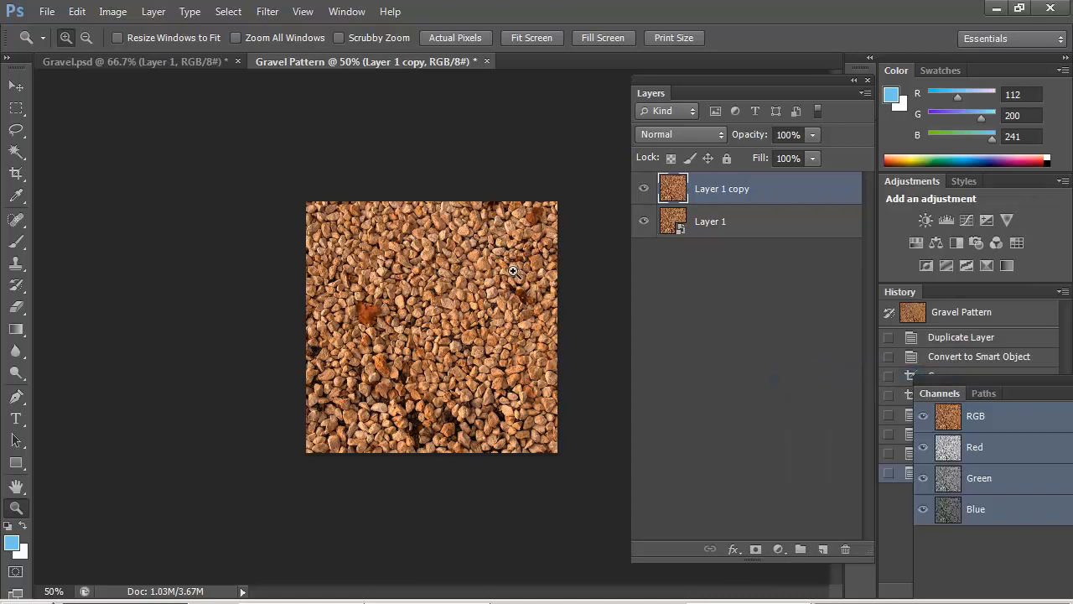
# Select the entire canvas and delete the rasterized copy of the gravel layer
pyautogui.press('v')
pyautogui.moveTo(470, 307)
pyautogui.mouseDown()
pyautogui.moveTo(562, 307)
pyautogui.moveTo(481, 310)
pyautogui.mouseUp()
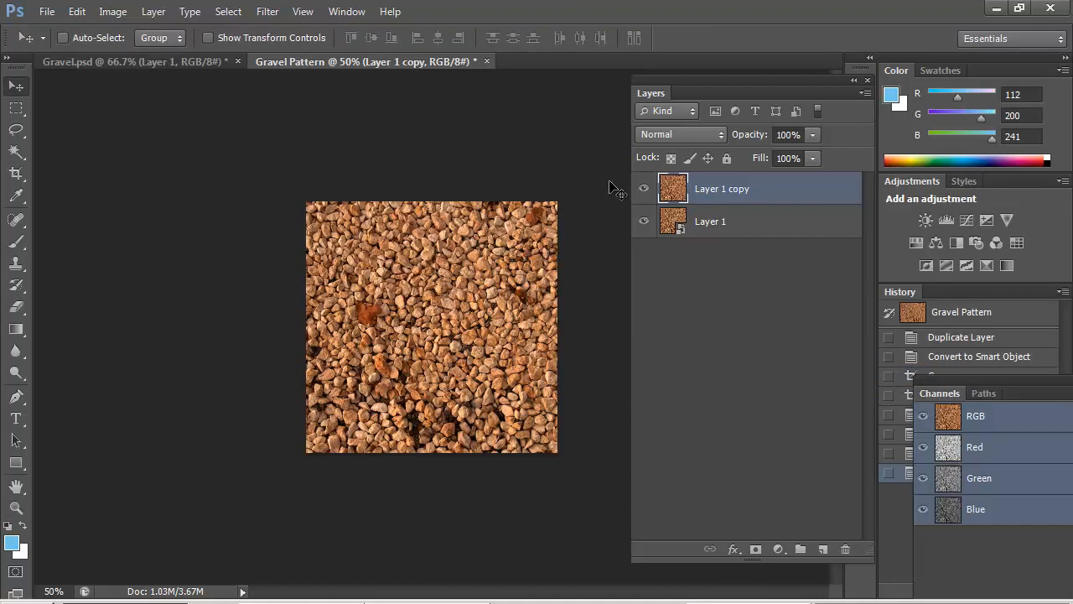
pyautogui.hotkey('ctrl', 'a')
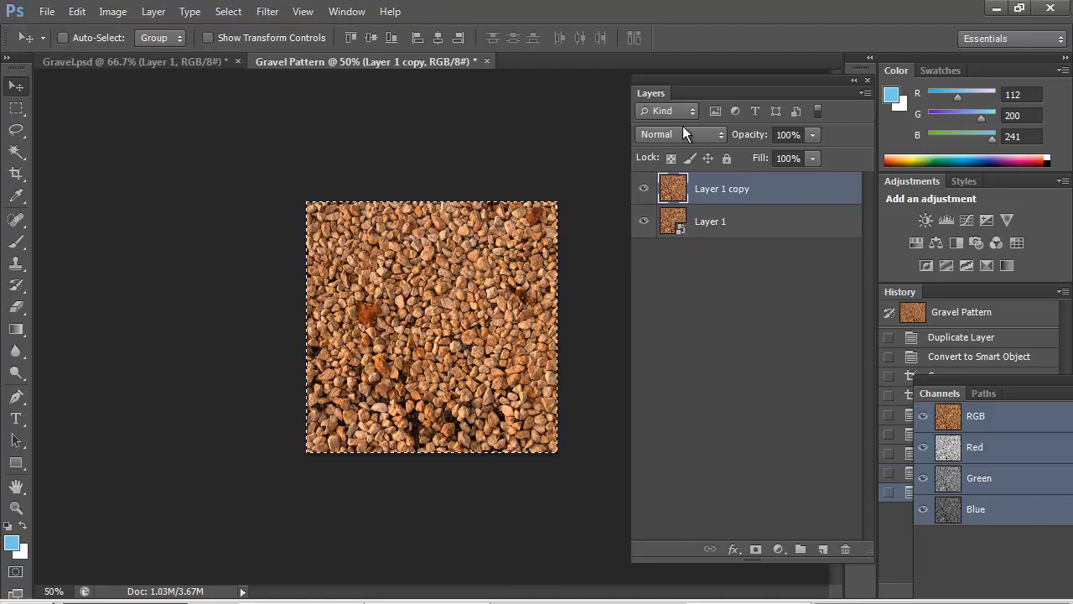
pyautogui.moveTo(668, 186); pyautogui.dragTo(845, 548)
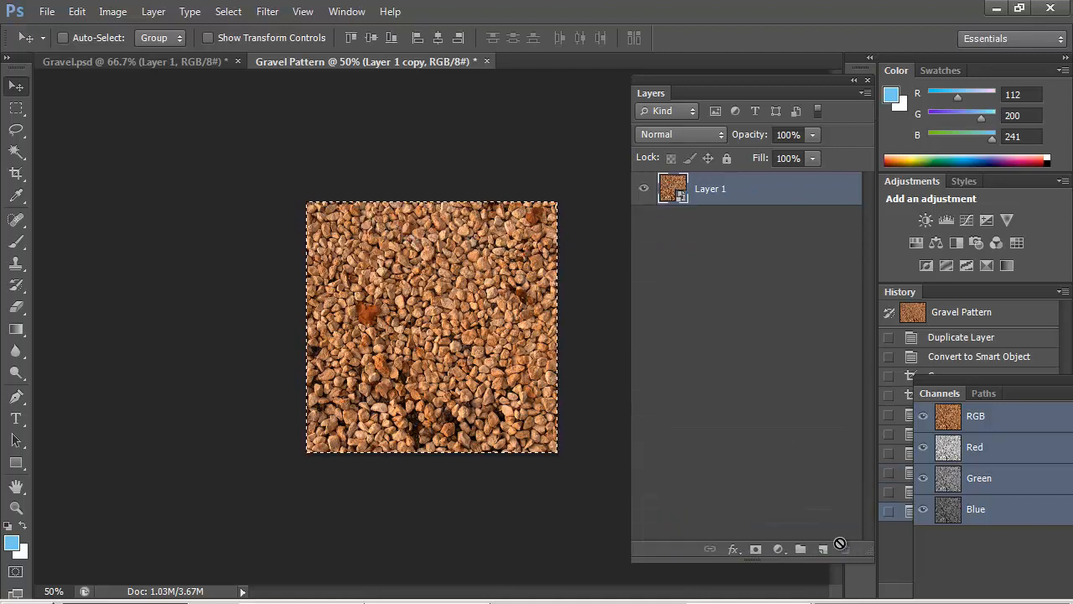
# Load the gravel smart object's outline as a selection, copy it to a new pixel layer, and hide the smart object layer
pyautogui.keyDown('ctrl'); pyautogui.click(676, 185); pyautogui.keyUp('ctrl')
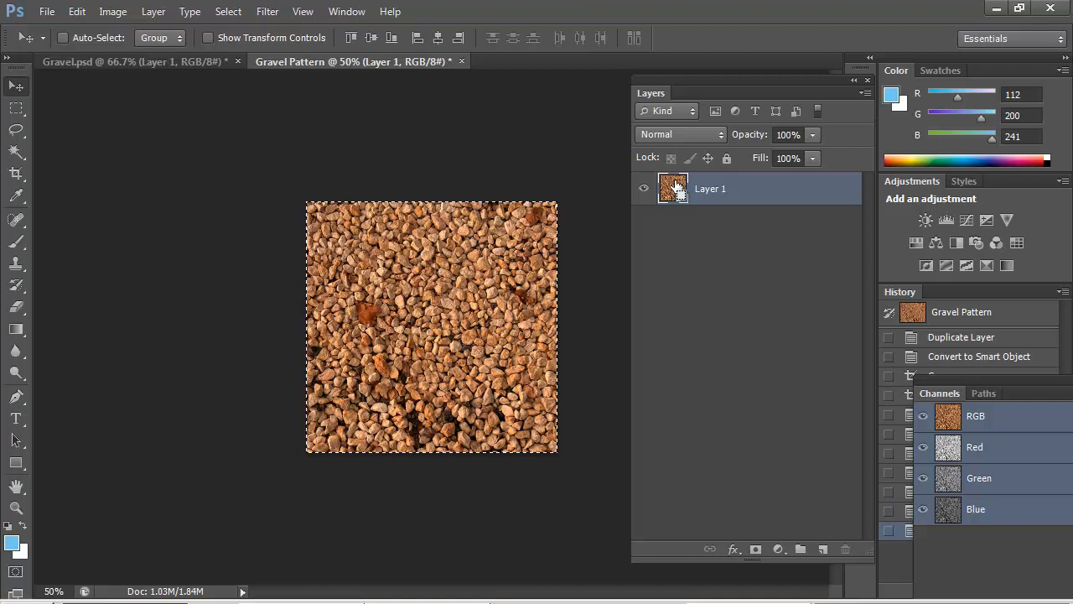
pyautogui.hotkey('ctrl', 'j')
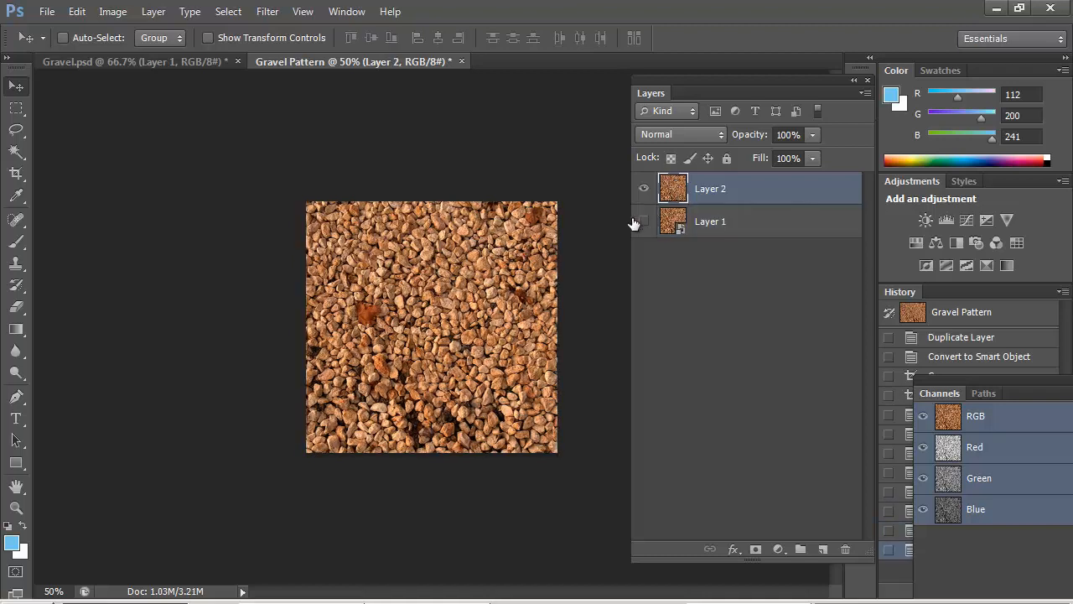
pyautogui.moveTo(449, 329)
pyautogui.mouseDown()
pyautogui.moveTo(483, 344)
pyautogui.moveTo(447, 327)
pyautogui.moveTo(425, 334)
pyautogui.moveTo(481, 375)
pyautogui.moveTo(448, 322)
pyautogui.mouseUp()
# Replace the large orange leaf in the gravel's left-centre area with nearby stones using the Patch tool in Source mode, and deselect
pyautogui.press('z')
pyautogui.moveTo(333, 286); pyautogui.dragTo(412, 350)
pyautogui.press('x')
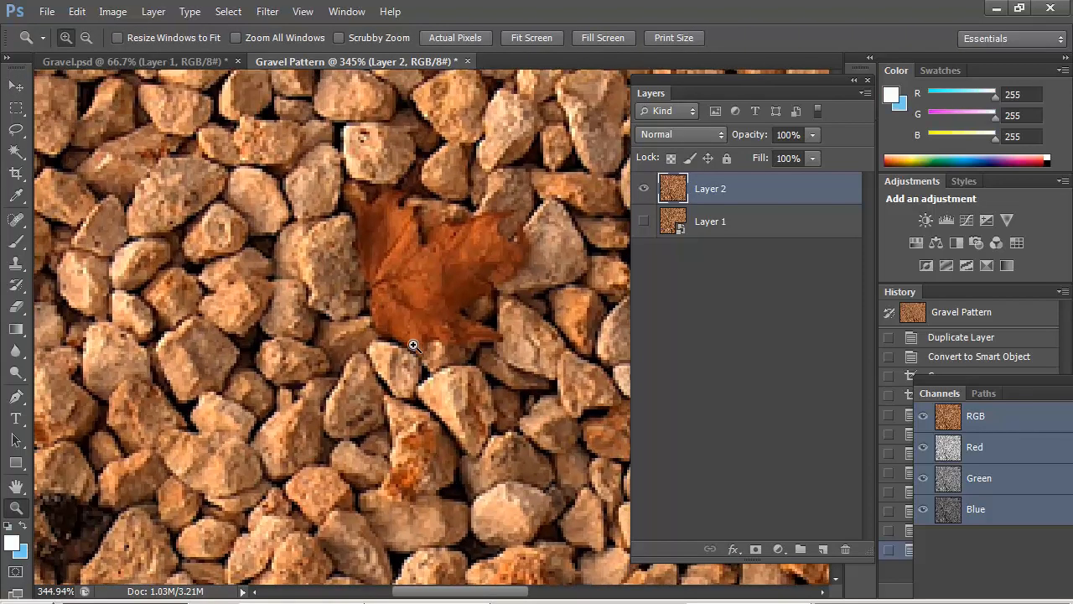
pyautogui.keyDown('alt'); pyautogui.click(421, 313); pyautogui.keyUp('alt')
pyautogui.keyDown('alt'); pyautogui.click(421, 313); pyautogui.keyUp('alt')
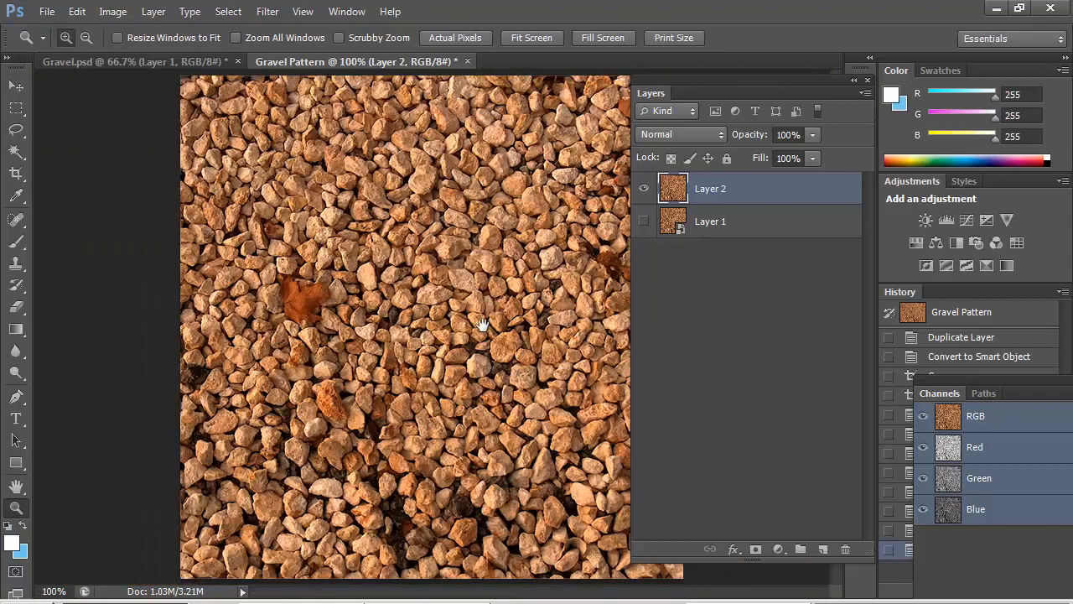
pyautogui.click(15, 222)
pyautogui.click(14, 226)
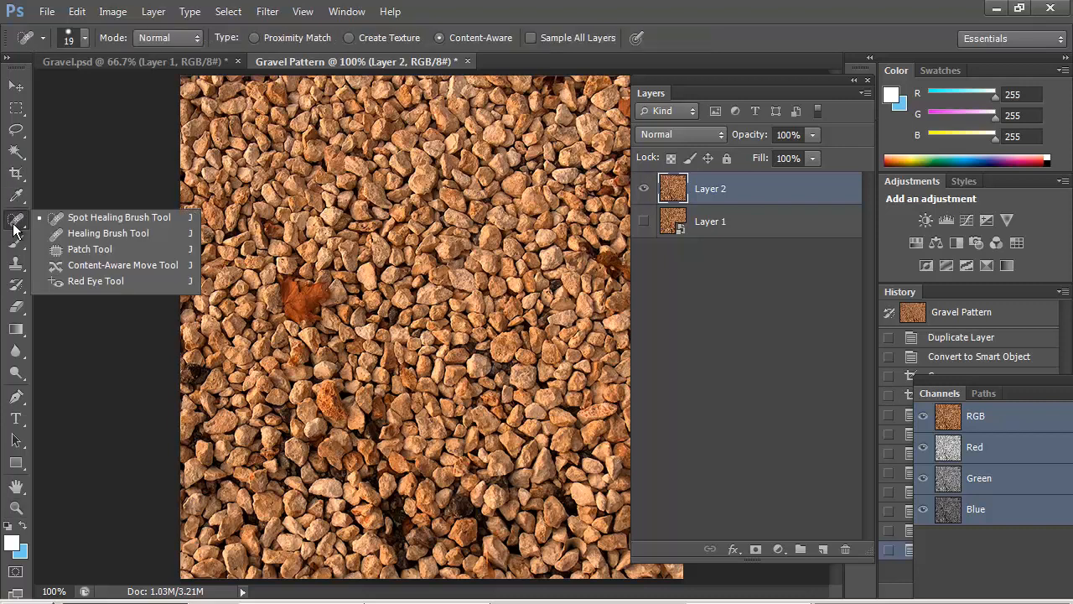
pyautogui.click(110, 253)
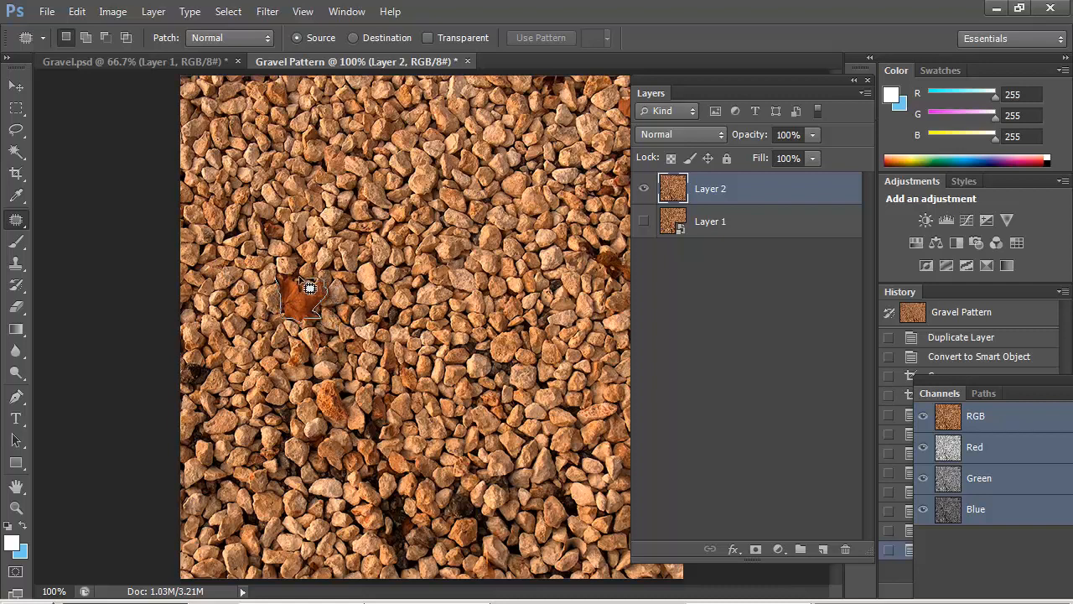
pyautogui.moveTo(291, 287); pyautogui.dragTo(314, 317)
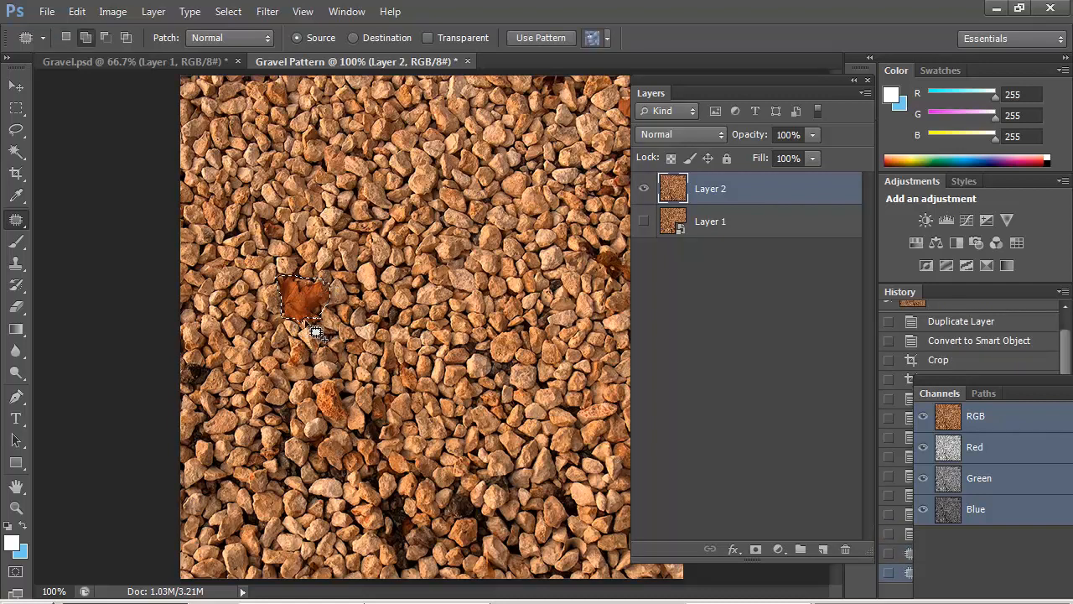
pyautogui.moveTo(312, 317); pyautogui.dragTo(384, 304)
pyautogui.hotkey('ctrl', 'd')
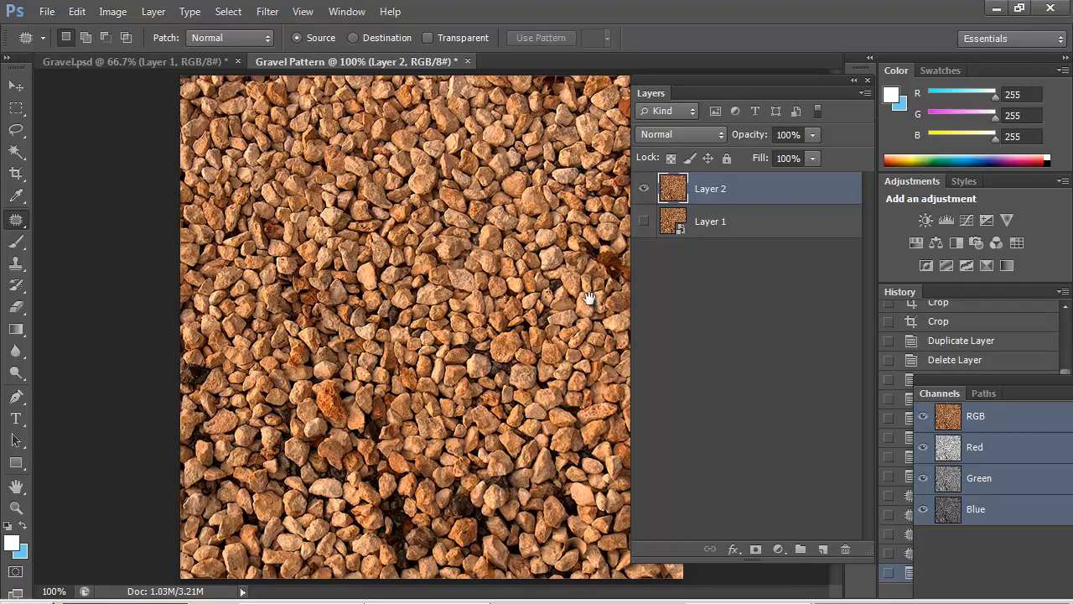
# Move the Layers panel clear of the image and patch the dark leaf near the gravel's right edge with stones from below it
pyautogui.moveTo(705, 83); pyautogui.dragTo(777, 89)
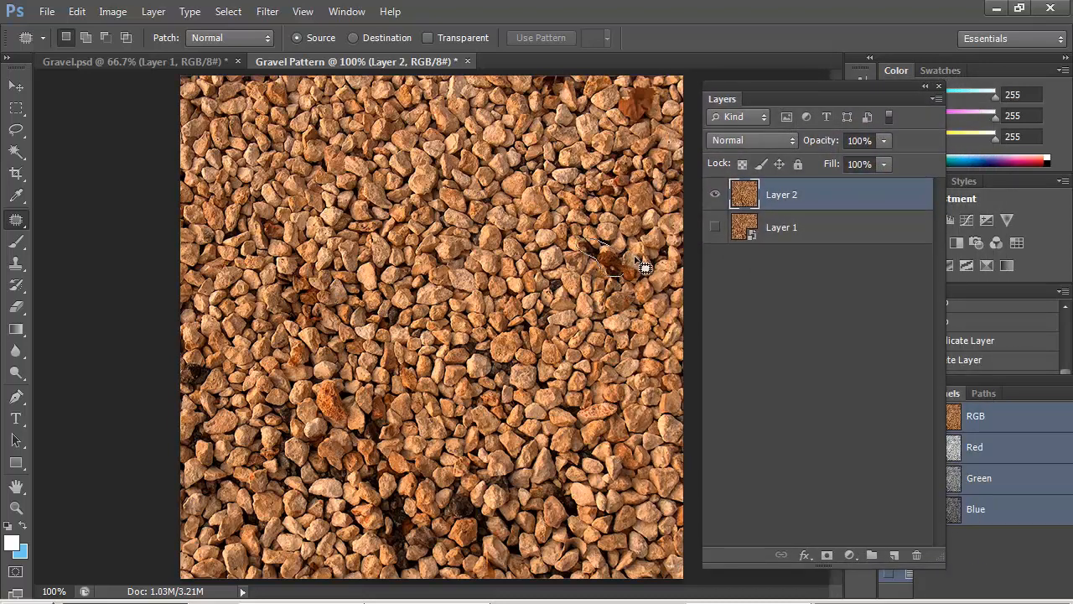
pyautogui.moveTo(644, 267)
pyautogui.mouseDown()
pyautogui.moveTo(647, 295)
pyautogui.moveTo(642, 288)
pyautogui.moveTo(615, 311)
pyautogui.mouseUp()
pyautogui.hotkey('ctrl', 'd')
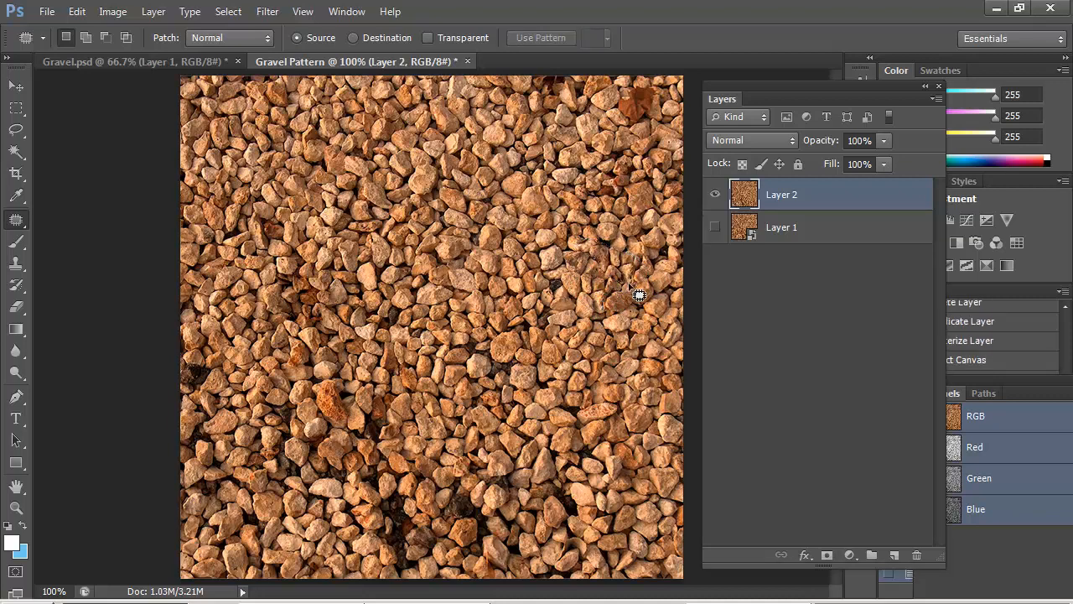
# Patch the leaves near the gravel image's upper-right corner with clean stones from nearby, and clear the selection
pyautogui.moveTo(668, 122)
pyautogui.mouseDown()
pyautogui.moveTo(627, 124)
pyautogui.moveTo(621, 87)
pyautogui.moveTo(659, 86)
pyautogui.moveTo(662, 103)
pyautogui.moveTo(567, 174)
pyautogui.mouseUp()
pyautogui.hotkey('ctrl', 'd')
pyautogui.moveTo(651, 130)
pyautogui.mouseDown()
pyautogui.moveTo(616, 138)
pyautogui.moveTo(643, 102)
pyautogui.moveTo(674, 126)
pyautogui.moveTo(529, 149)
pyautogui.mouseUp()
pyautogui.hotkey('ctrl', 'd')
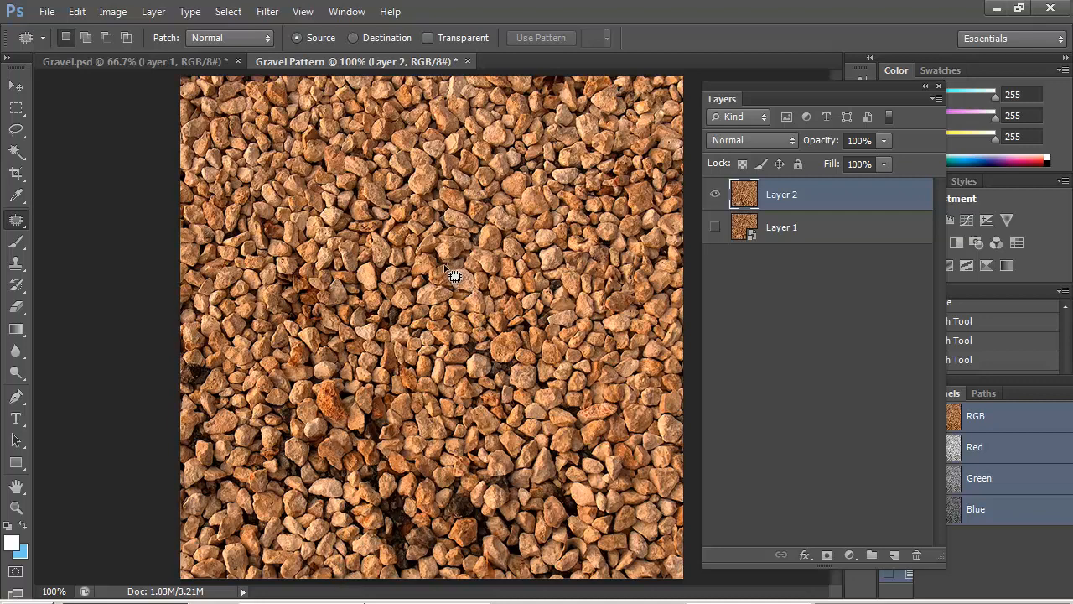
# Apply the Offset filter to the gravel layer with horizontal +129 and vertical +158 pixels, using Wrap Around
pyautogui.click(267, 15)
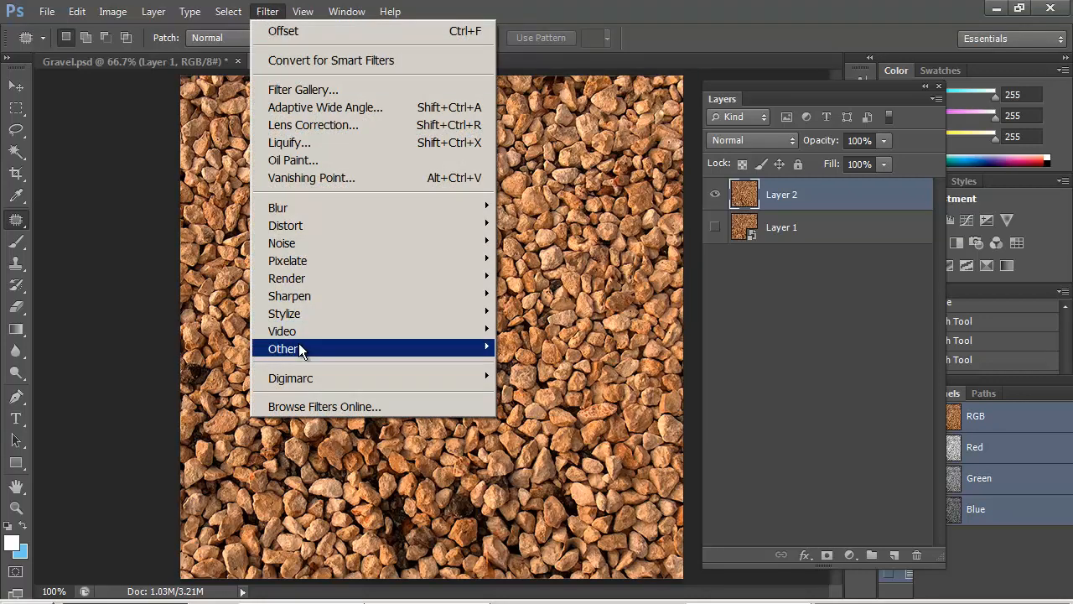
pyautogui.moveTo(299, 347)
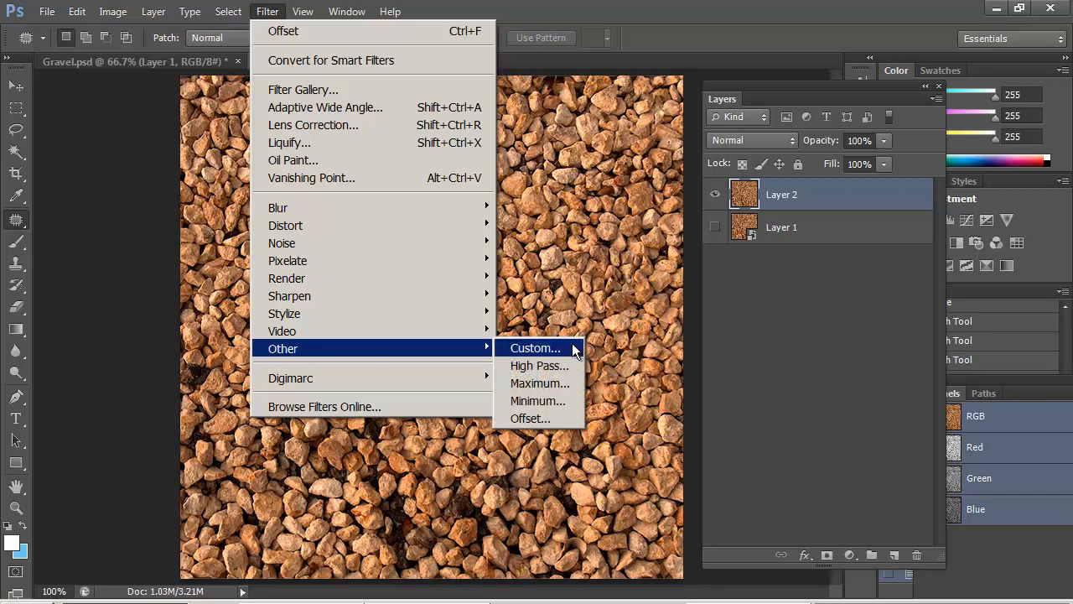
pyautogui.click(562, 418)
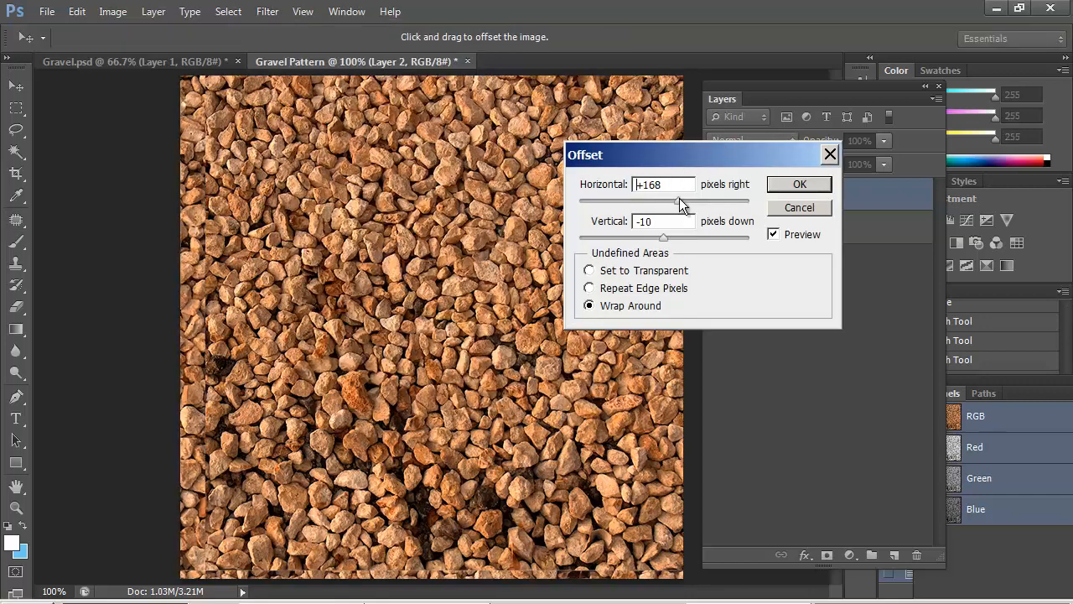
pyautogui.moveTo(679, 198); pyautogui.dragTo(675, 205)
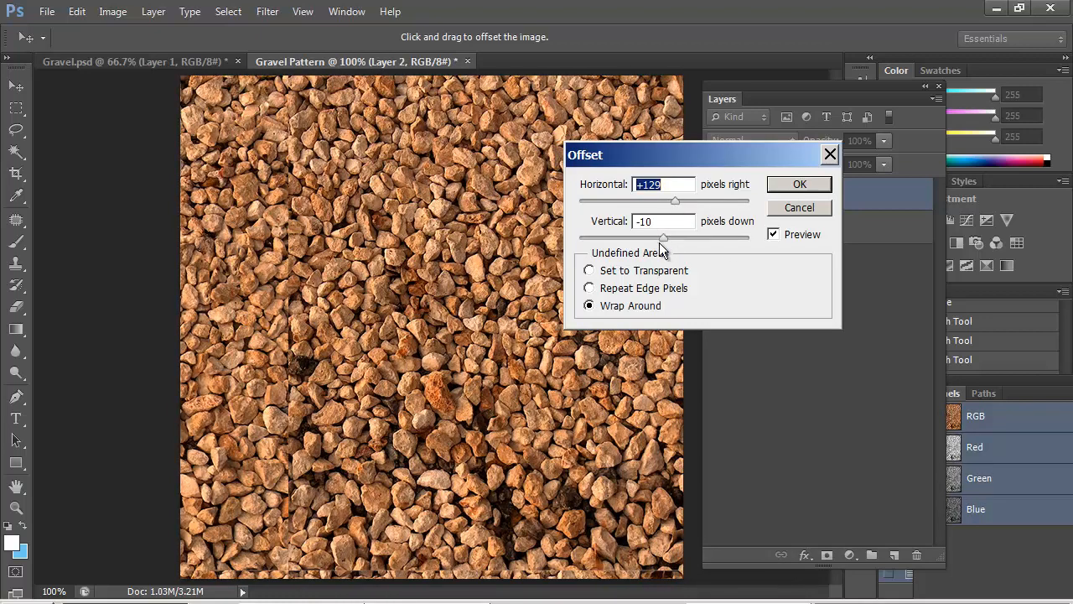
pyautogui.moveTo(664, 240); pyautogui.dragTo(678, 240)
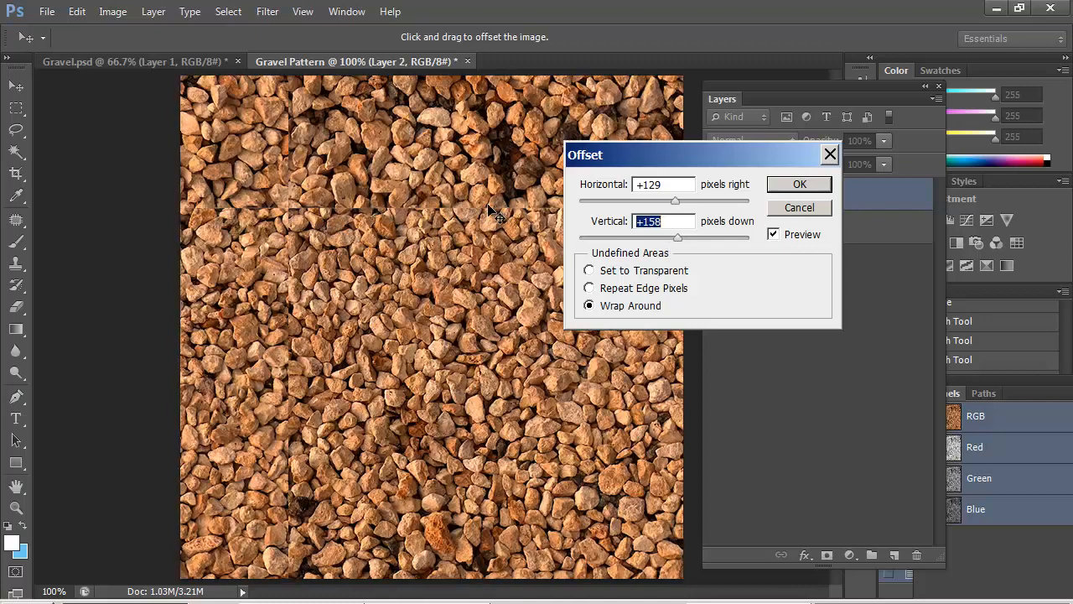
pyautogui.click(800, 185)
# Patch the horizontal seam from the centre to the gravel's right side with stones from below it, and deselect
pyautogui.press('j')
pyautogui.moveTo(373, 206)
pyautogui.mouseDown()
pyautogui.moveTo(337, 202)
pyautogui.moveTo(336, 222)
pyautogui.moveTo(588, 224)
pyautogui.moveTo(633, 210)
pyautogui.moveTo(600, 191)
pyautogui.moveTo(537, 200)
pyautogui.mouseUp()
pyautogui.moveTo(521, 212); pyautogui.dragTo(521, 285)
pyautogui.hotkey('ctrl', 'd')
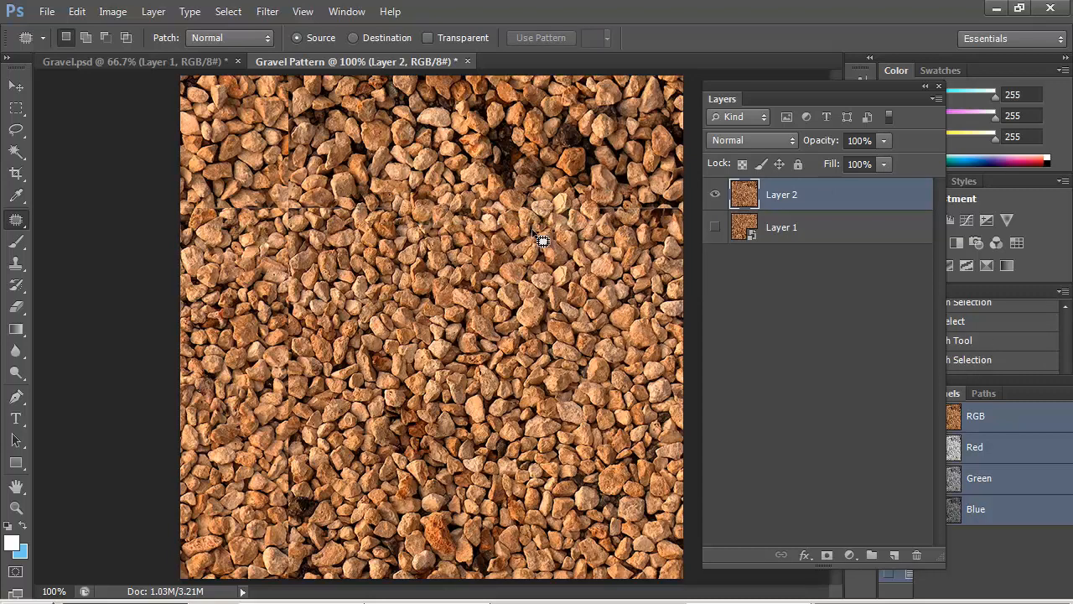
pyautogui.moveTo(604, 229)
pyautogui.mouseDown()
pyautogui.moveTo(620, 153)
pyautogui.moveTo(665, 213)
pyautogui.moveTo(629, 231)
pyautogui.mouseUp()
pyautogui.moveTo(627, 224); pyautogui.dragTo(596, 298)
pyautogui.hotkey('ctrl', 'd')
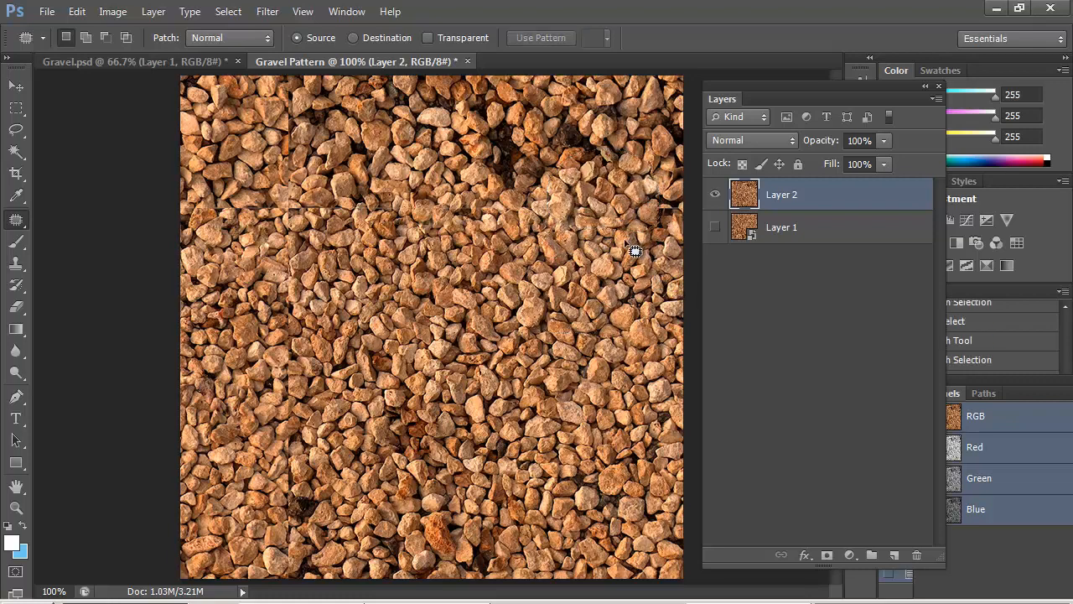
# Patch the left-centre stretch of the horizontal seam with nearby stones from below and above it, clearing each selection
pyautogui.moveTo(373, 235)
pyautogui.mouseDown()
pyautogui.moveTo(281, 174)
pyautogui.moveTo(376, 164)
pyautogui.moveTo(368, 252)
pyautogui.moveTo(466, 340)
pyautogui.mouseUp()
pyautogui.hotkey('ctrl', 'd')
pyautogui.moveTo(397, 251)
pyautogui.mouseDown()
pyautogui.moveTo(287, 175)
pyautogui.moveTo(424, 207)
pyautogui.moveTo(396, 249)
pyautogui.mouseUp()
pyautogui.moveTo(389, 211); pyautogui.dragTo(462, 295)
pyautogui.hotkey('ctrl', 'd')
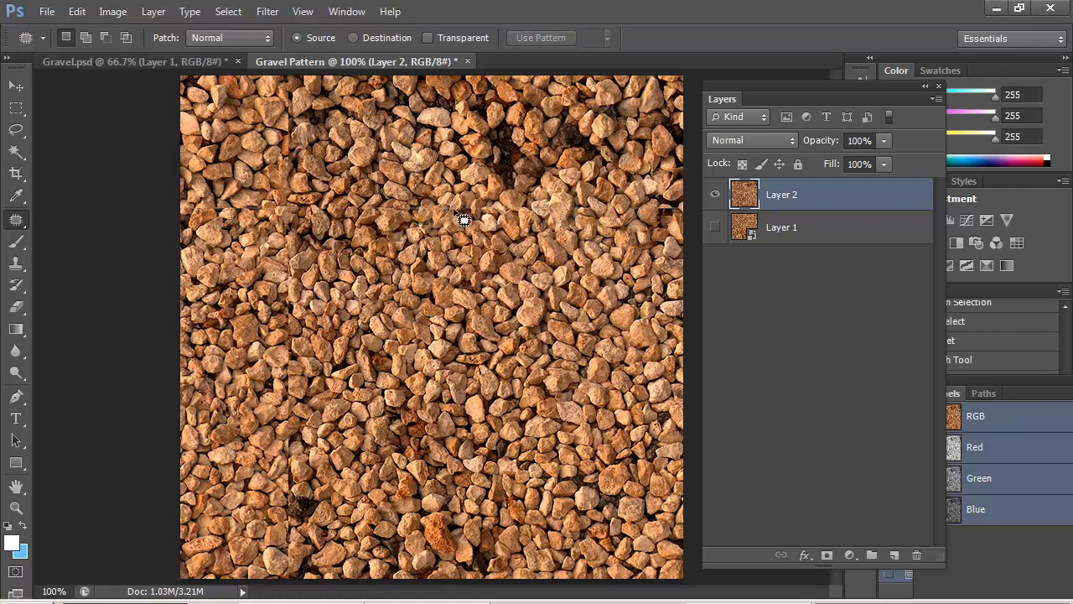
pyautogui.moveTo(421, 210)
pyautogui.mouseDown()
pyautogui.moveTo(492, 109)
pyautogui.moveTo(501, 173)
pyautogui.moveTo(487, 196)
pyautogui.moveTo(443, 170)
pyautogui.moveTo(484, 175)
pyautogui.mouseUp()
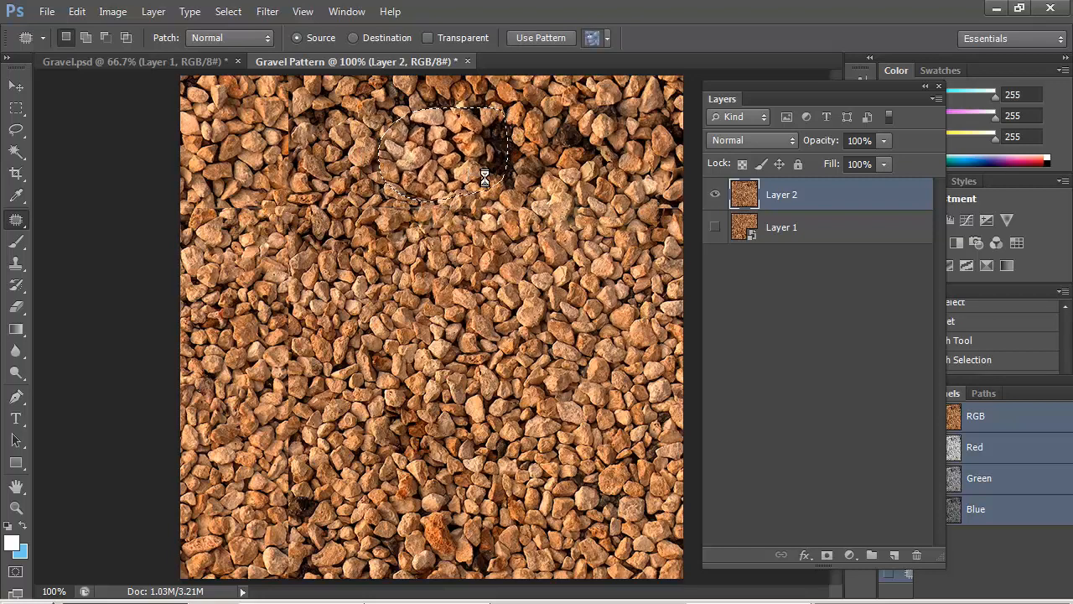
pyautogui.hotkey('ctrl', 'd')
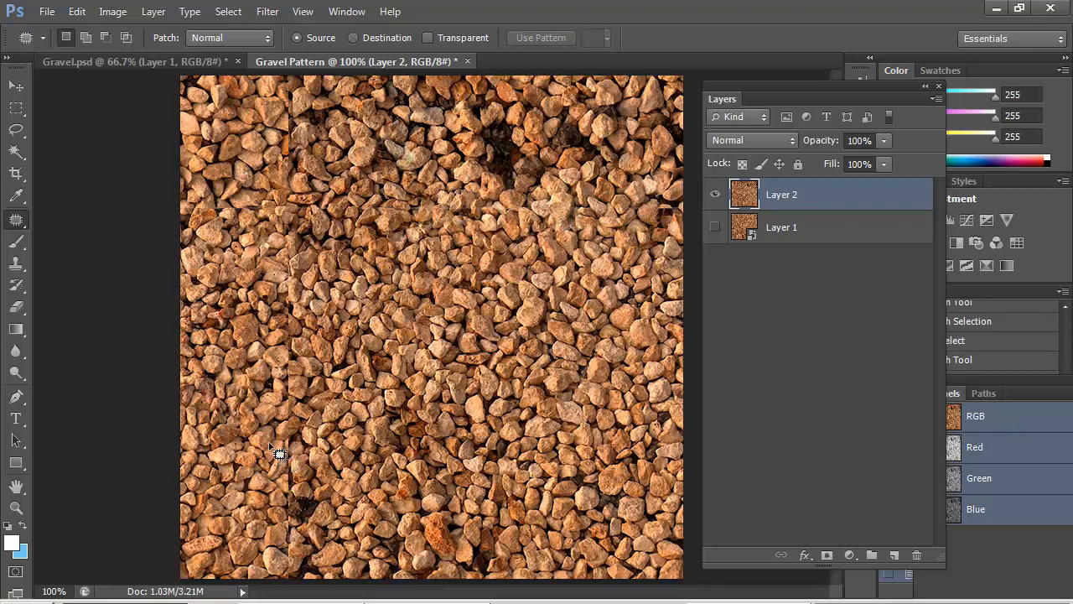
# Patch the middle of the vertical seam and the area around the seam crossing with central stones, and deselect
pyautogui.moveTo(281, 447)
pyautogui.mouseDown()
pyautogui.moveTo(318, 327)
pyautogui.moveTo(304, 429)
pyautogui.moveTo(287, 458)
pyautogui.mouseUp()
pyautogui.moveTo(300, 408); pyautogui.dragTo(444, 346)
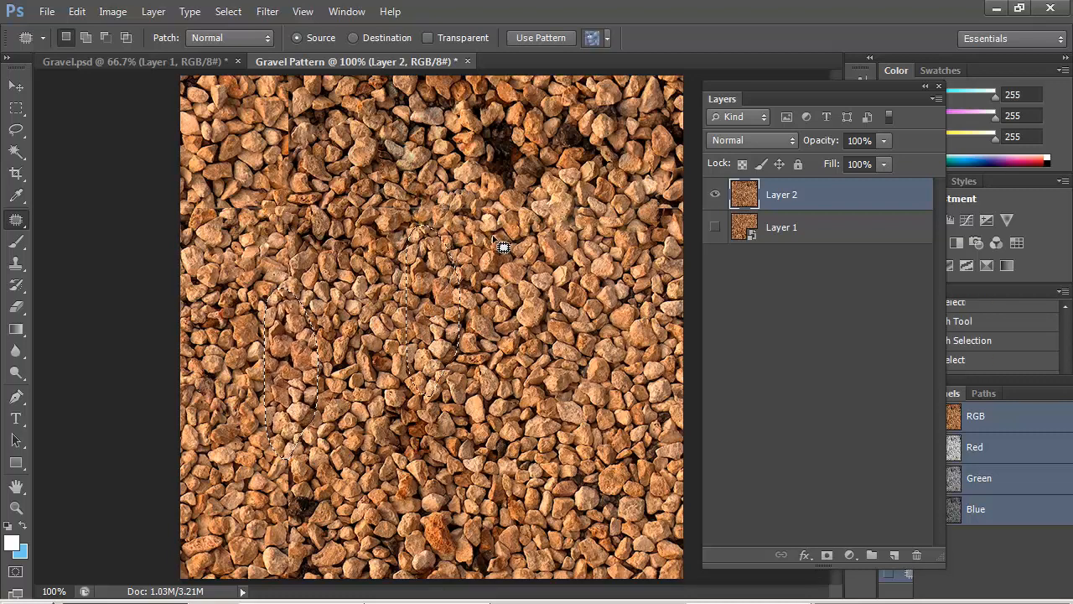
pyautogui.hotkey('ctrl', 'd')
pyautogui.moveTo(398, 263)
pyautogui.mouseDown()
pyautogui.moveTo(271, 204)
pyautogui.moveTo(374, 208)
pyautogui.moveTo(387, 248)
pyautogui.mouseUp()
pyautogui.moveTo(325, 231); pyautogui.dragTo(419, 328)
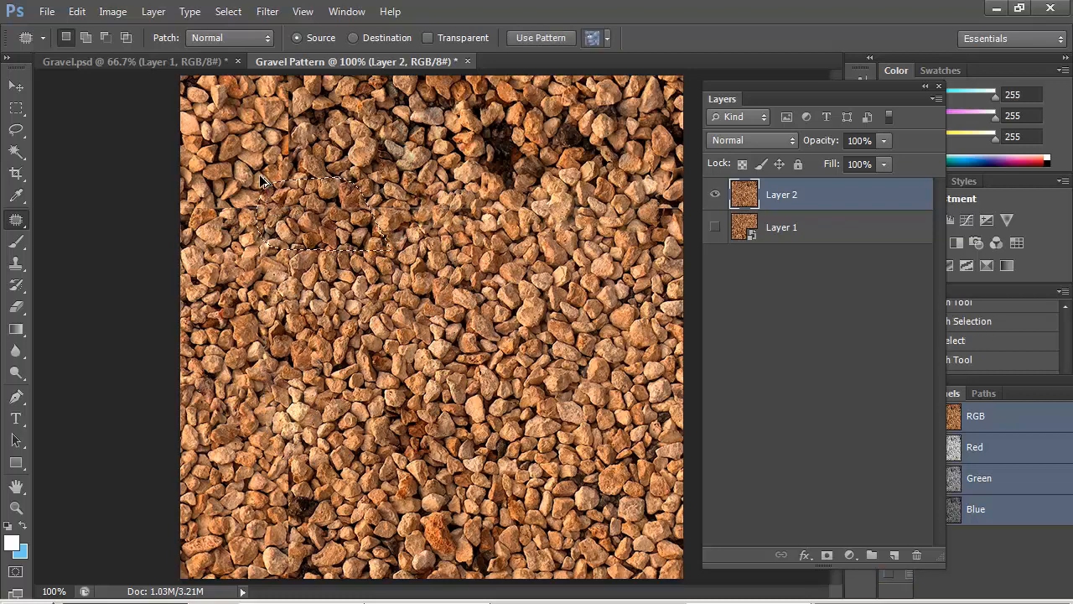
pyautogui.hotkey('ctrl', 'd')
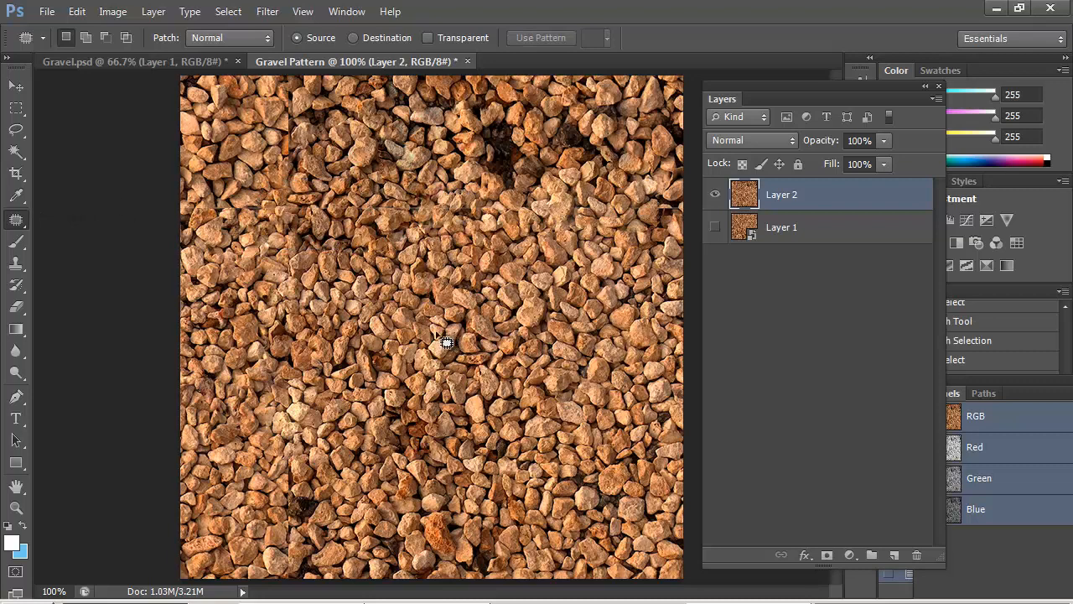
# Lasso a large cluster of central stones, copy it to a new layer, and move it over the upper-left seam crossing
pyautogui.click(14, 131)
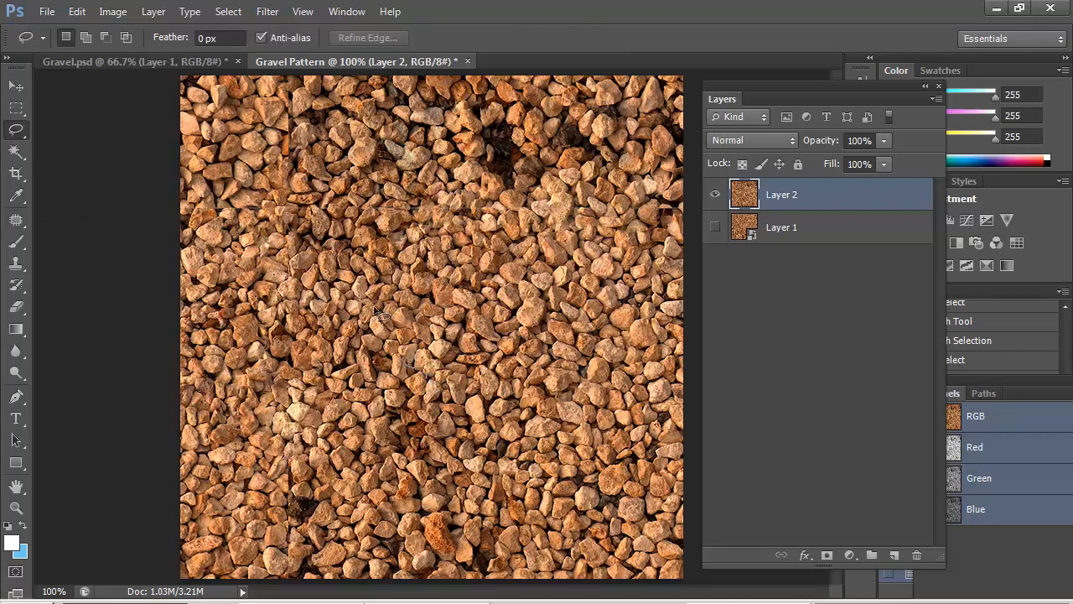
pyautogui.moveTo(379, 314)
pyautogui.mouseDown()
pyautogui.moveTo(540, 257)
pyautogui.moveTo(580, 379)
pyautogui.moveTo(473, 428)
pyautogui.moveTo(408, 391)
pyautogui.moveTo(425, 371)
pyautogui.mouseUp()
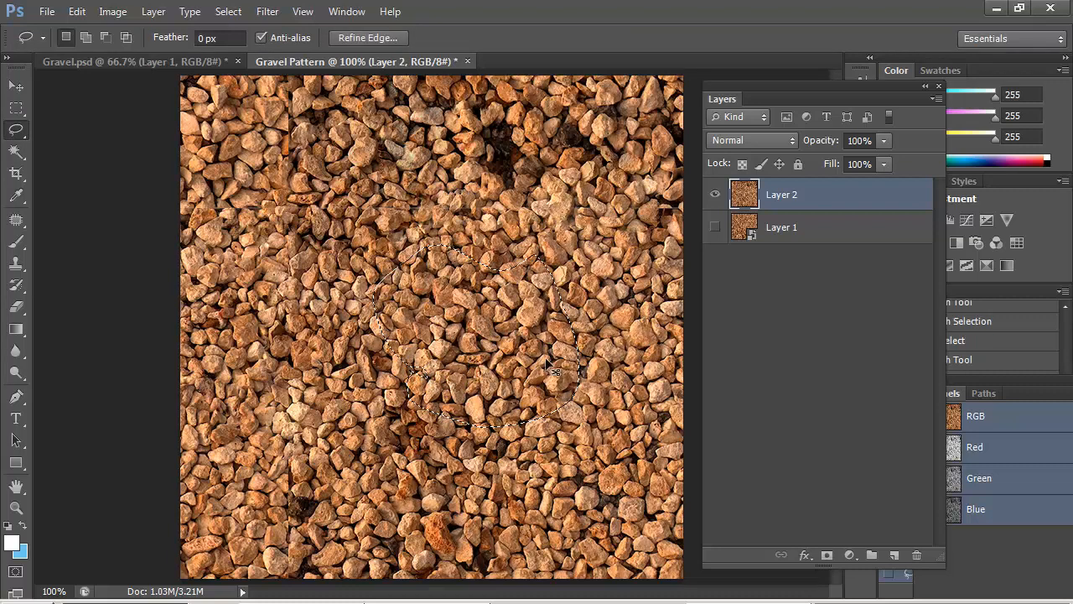
pyautogui.hotkey('ctrl', 'j')
pyautogui.press('v')
pyautogui.moveTo(545, 373)
pyautogui.mouseDown()
pyautogui.moveTo(411, 289)
pyautogui.moveTo(352, 228)
pyautogui.moveTo(329, 223)
pyautogui.mouseUp()
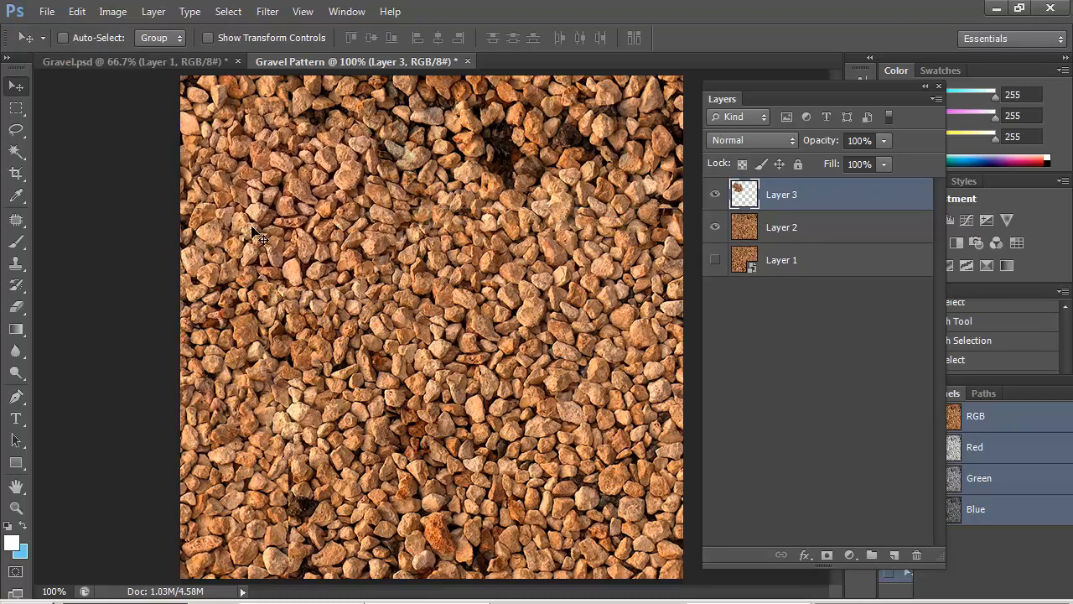
# Blend the copied cluster's edges with a 40 px Content-Aware Spot Healing Brush sampling all layers, and compare with the layer hidden
pyautogui.click(15, 220)
pyautogui.rightClick(14, 220)
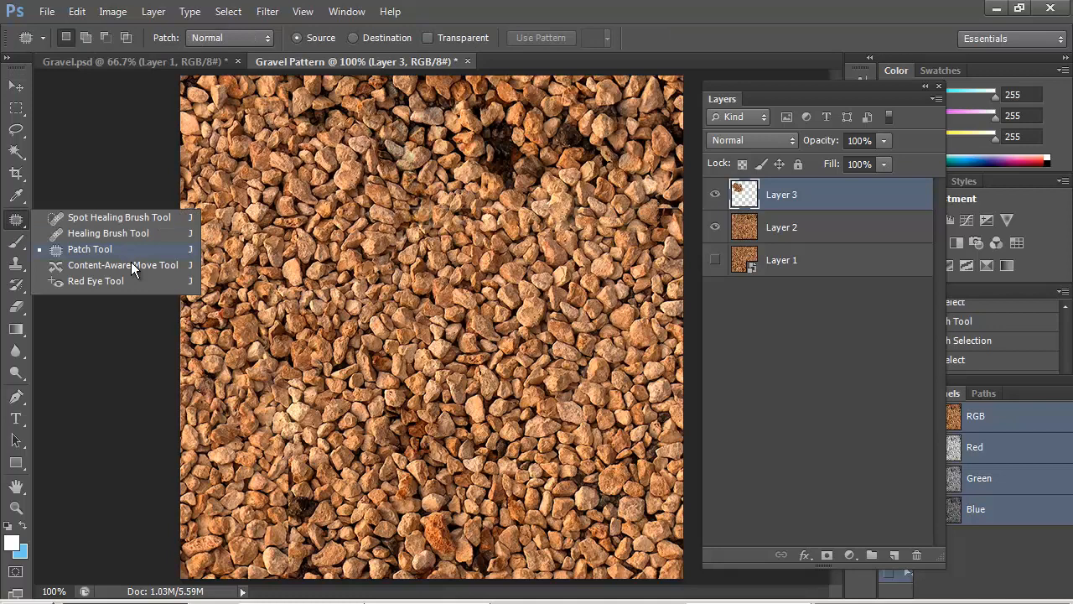
pyautogui.click(145, 214)
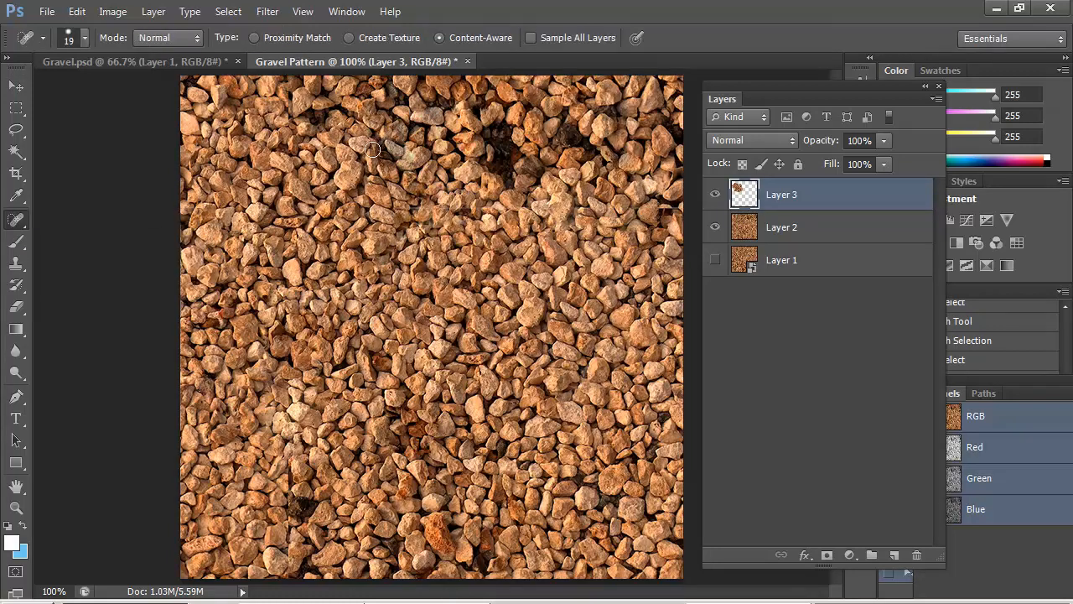
pyautogui.press(']')
pyautogui.press(']')
pyautogui.moveTo(272, 285)
pyautogui.mouseDown()
pyautogui.moveTo(363, 283)
pyautogui.moveTo(401, 256)
pyautogui.mouseUp()
pyautogui.moveTo(316, 294)
pyautogui.mouseDown()
pyautogui.moveTo(230, 256)
pyautogui.moveTo(239, 187)
pyautogui.mouseUp()
pyautogui.moveTo(396, 195)
pyautogui.mouseDown()
pyautogui.moveTo(441, 209)
pyautogui.moveTo(390, 224)
pyautogui.moveTo(336, 176)
pyautogui.moveTo(262, 153)
pyautogui.moveTo(253, 193)
pyautogui.mouseUp()
pyautogui.click(716, 197)
pyautogui.click(716, 197)
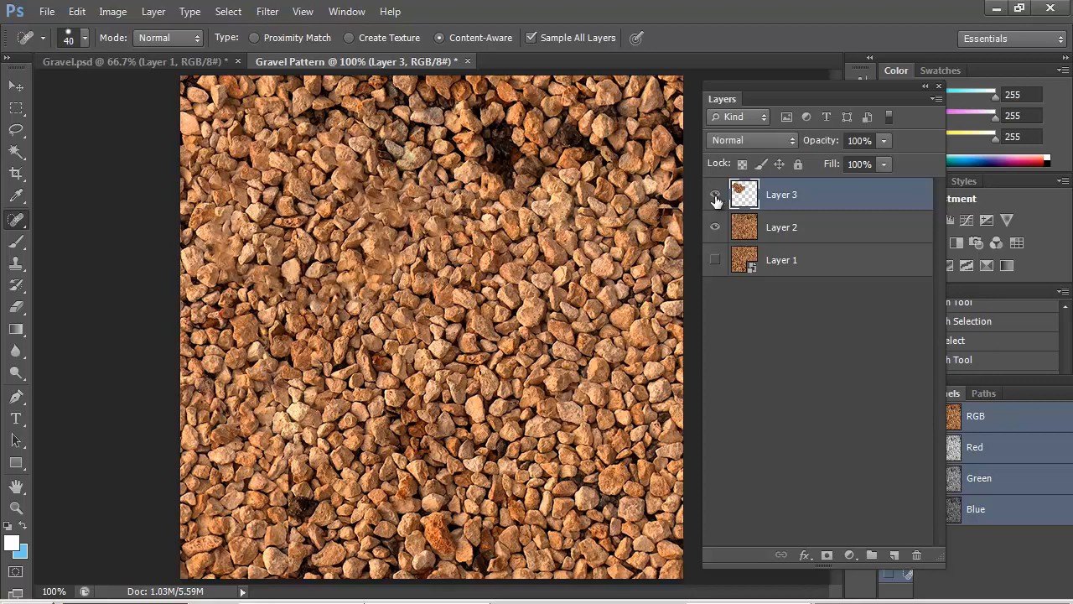
# Try healing the horizontal seam in one stroke, undo it, and touch up small spots around the copied cluster instead
pyautogui.moveTo(461, 206); pyautogui.dragTo(593, 208)
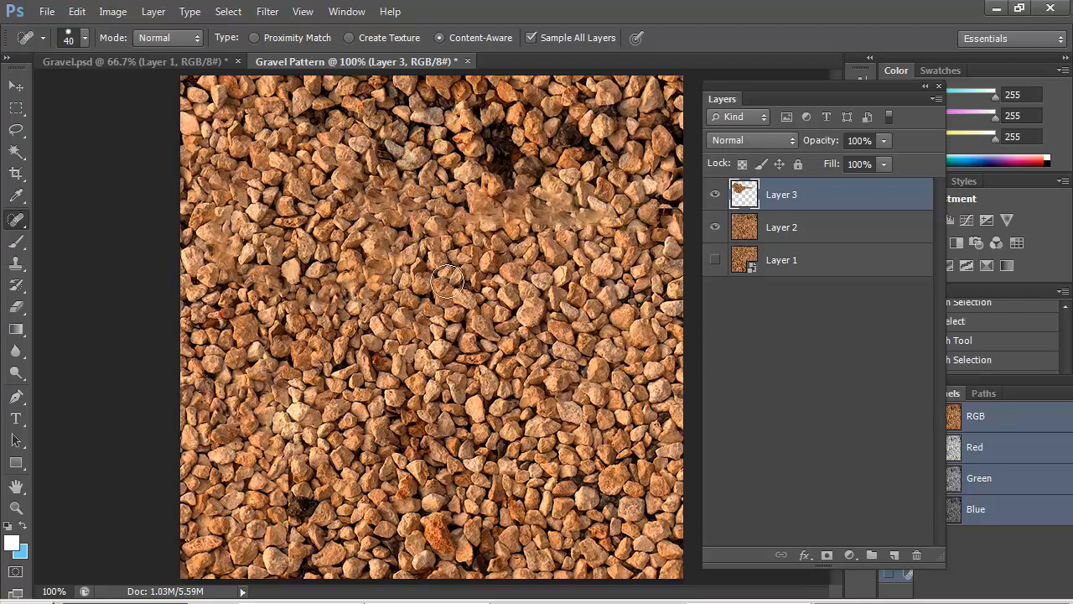
pyautogui.hotkey('ctrl', 'z')
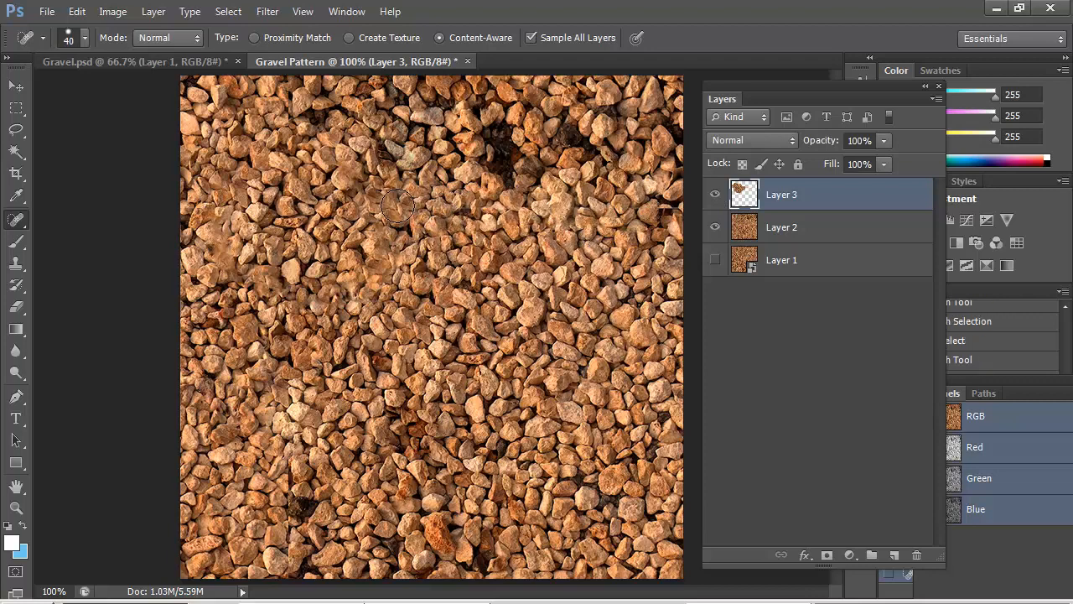
pyautogui.click(383, 203)
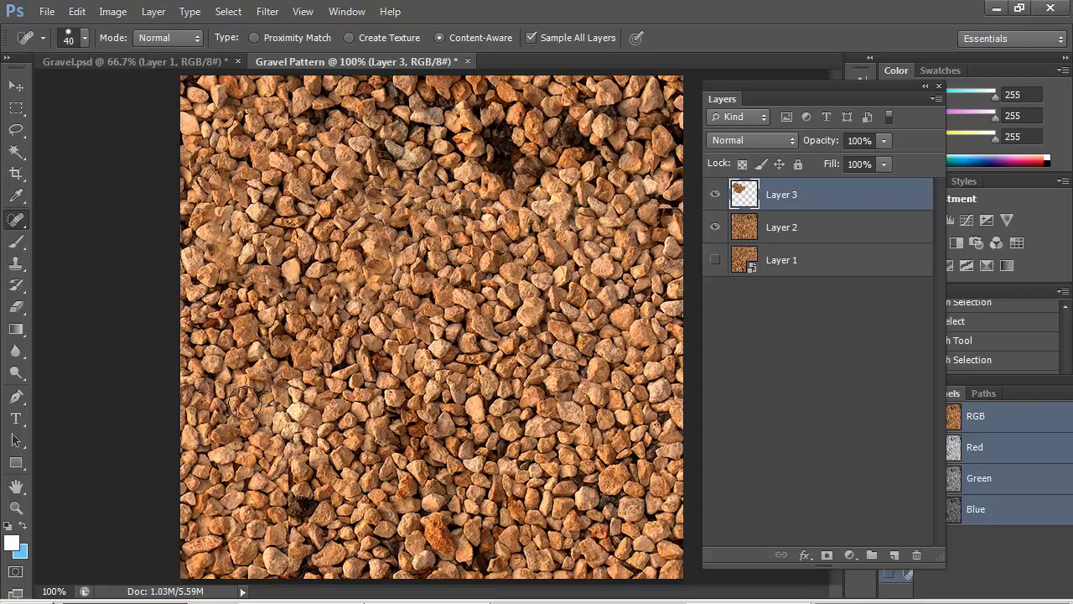
pyautogui.click(220, 209)
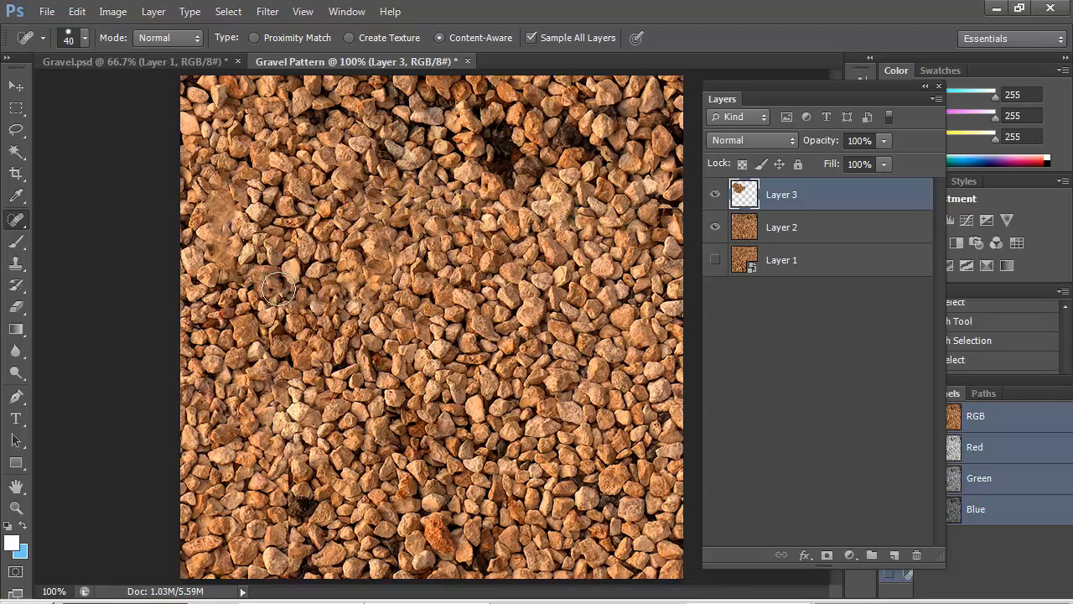
pyautogui.click(214, 236)
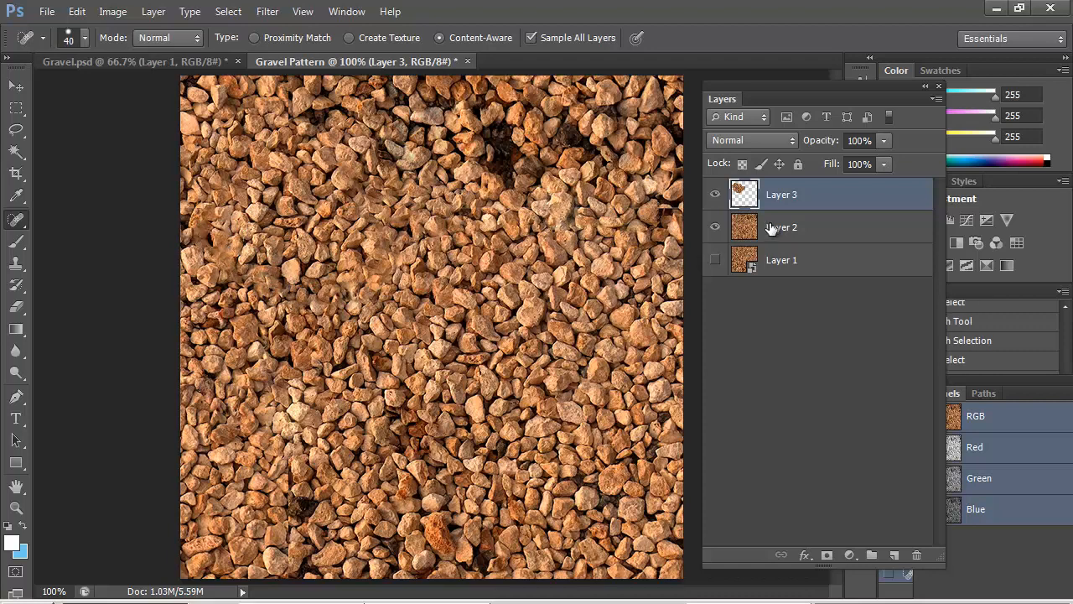
pyautogui.click(481, 285)
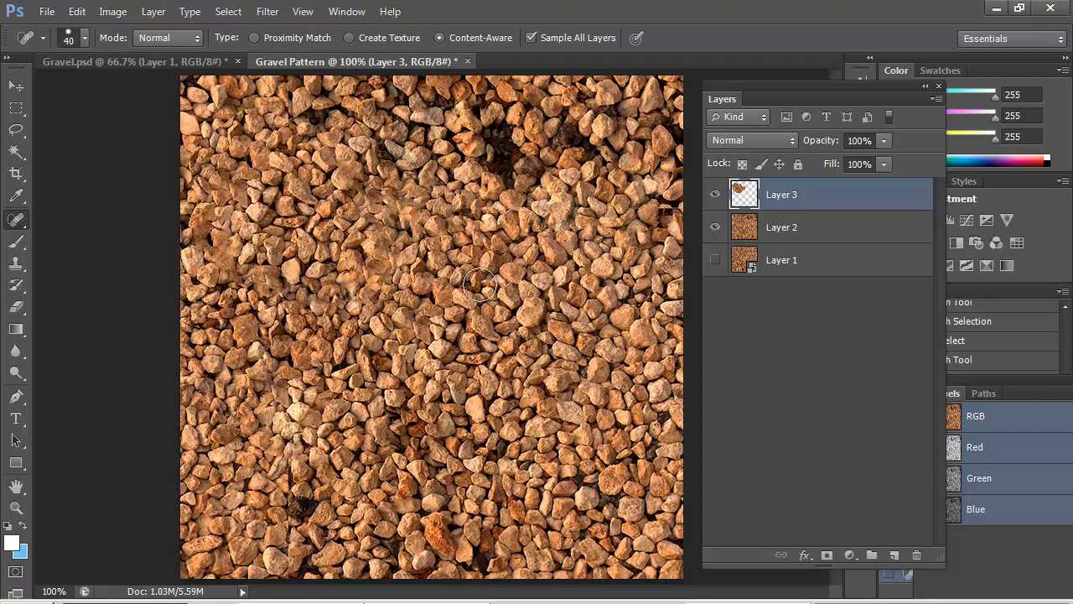
pyautogui.click(422, 225)
pyautogui.click(404, 215)
pyautogui.moveTo(399, 226); pyautogui.dragTo(405, 230)
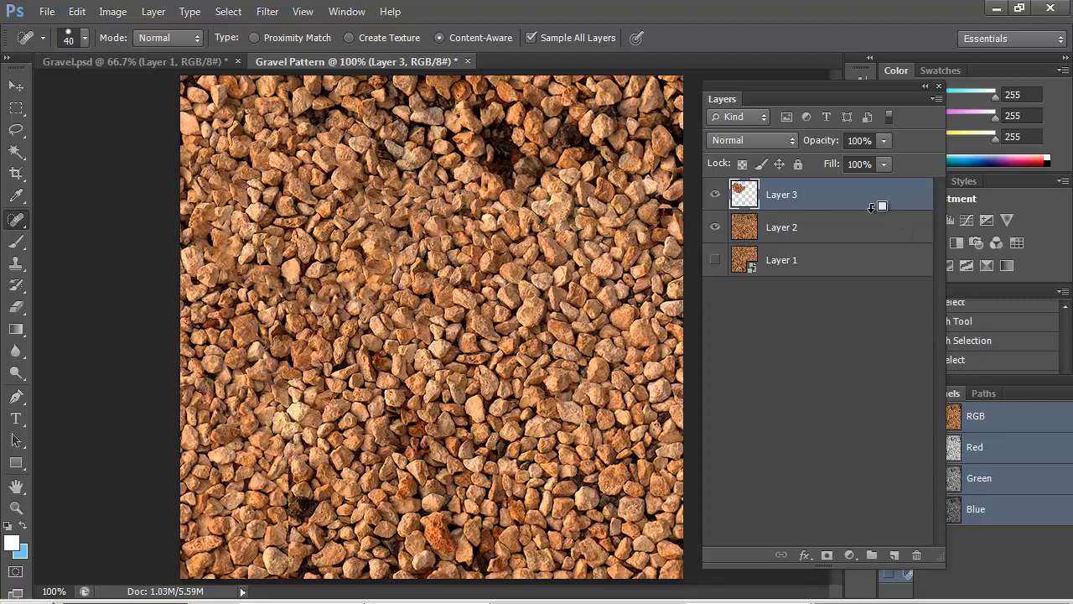
# Stamp the visible layers onto a new layer and offset it by +188 pixels horizontally and +327 vertically with Wrap Around
pyautogui.hotkey('ctrl', 'shift', 'alt', 'e')
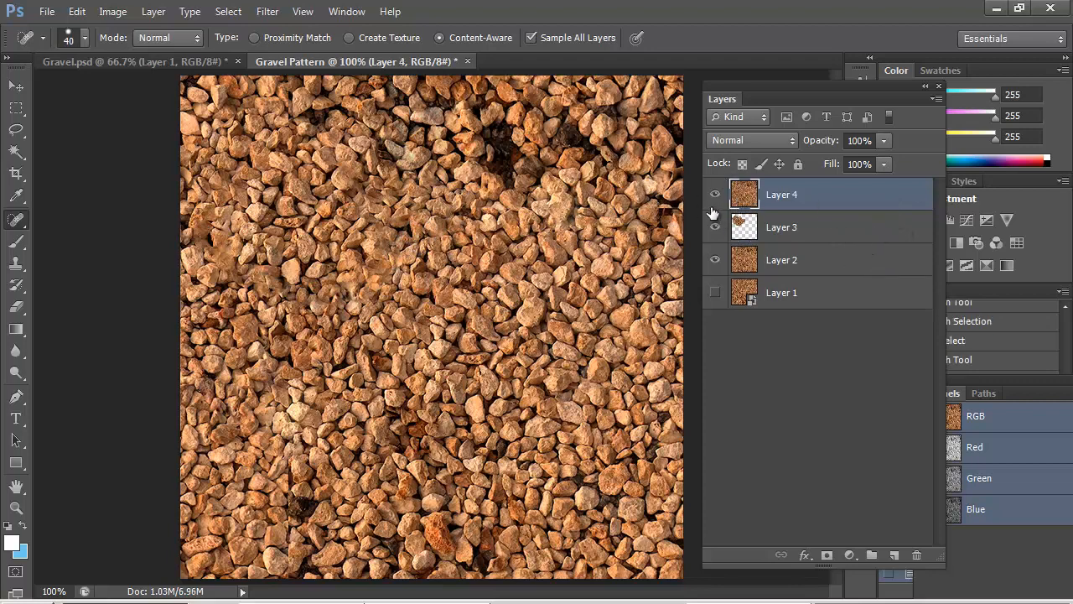
pyautogui.click(268, 11)
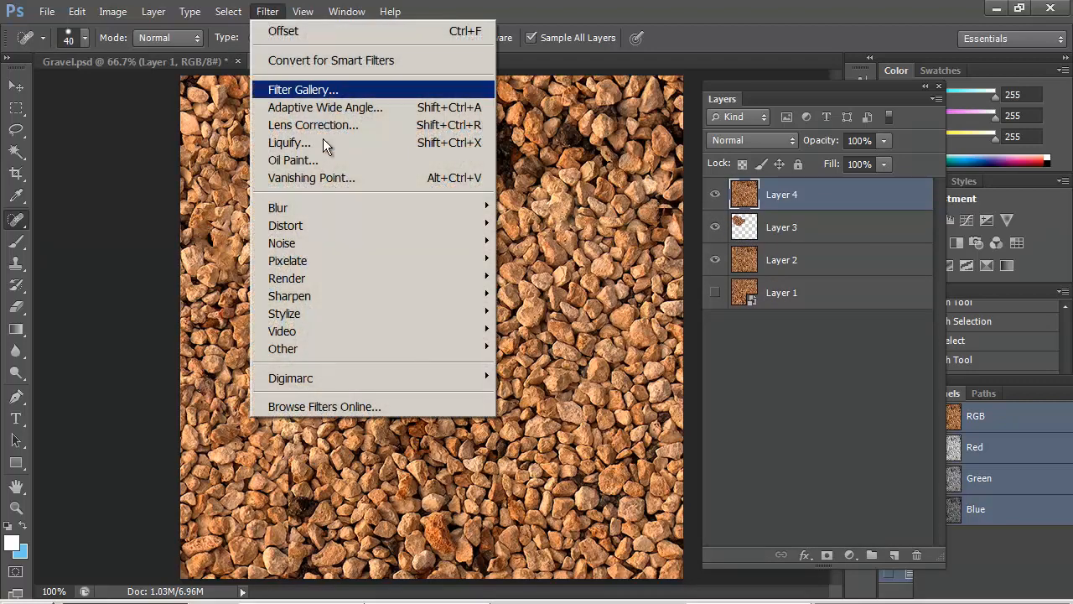
pyautogui.moveTo(349, 348)
pyautogui.click(537, 417)
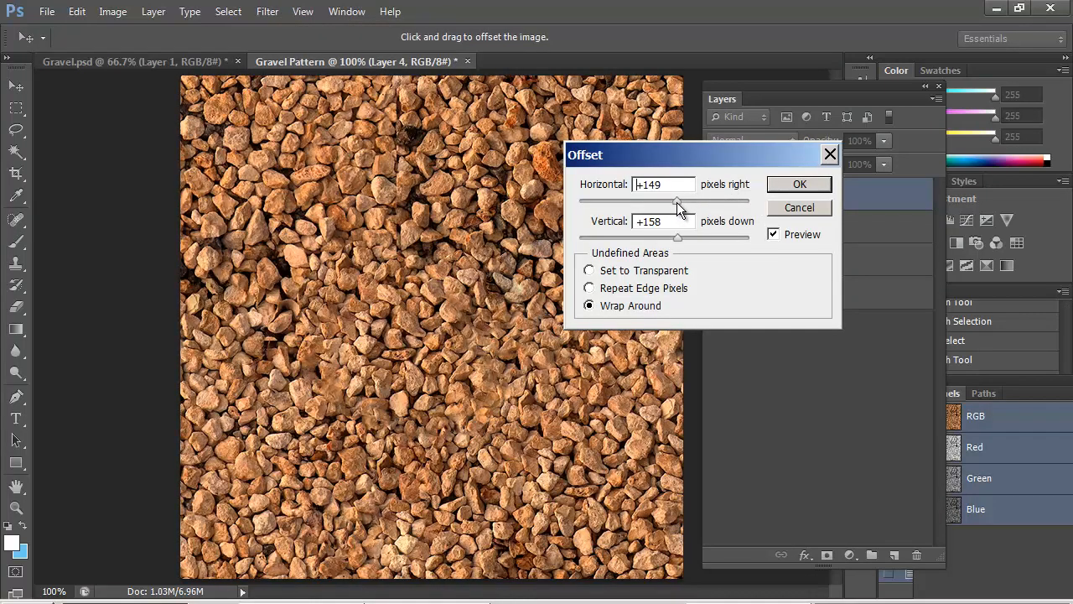
pyautogui.moveTo(679, 208); pyautogui.dragTo(692, 237)
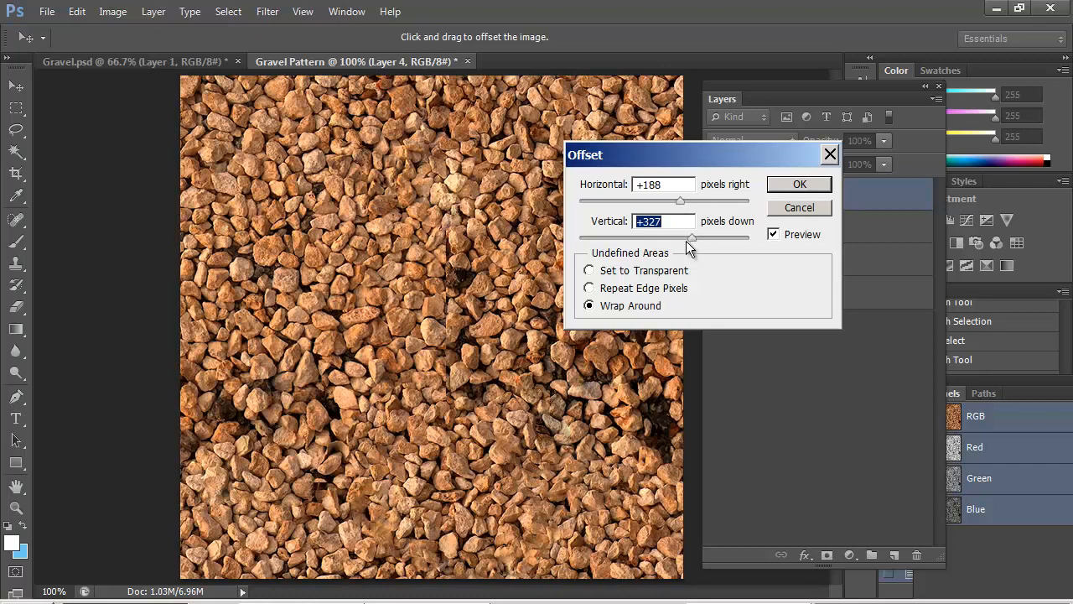
pyautogui.click(799, 185)
# Move the central stones around the dark spot to the lower-left gap using Content-Aware Move at Medium adaptation, and deselect
pyautogui.press('j')
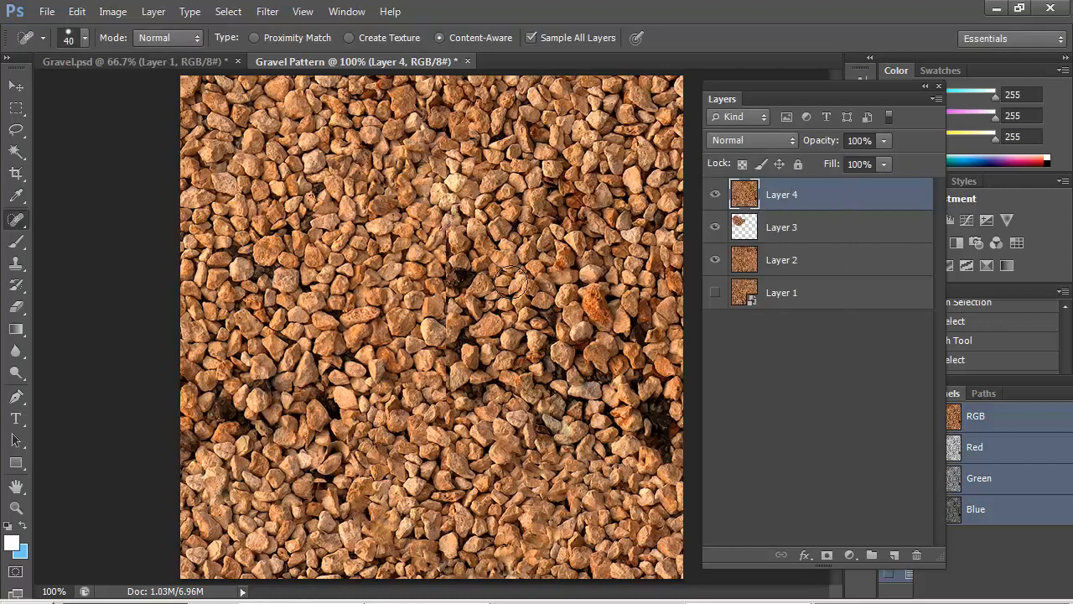
pyautogui.rightClick(18, 221)
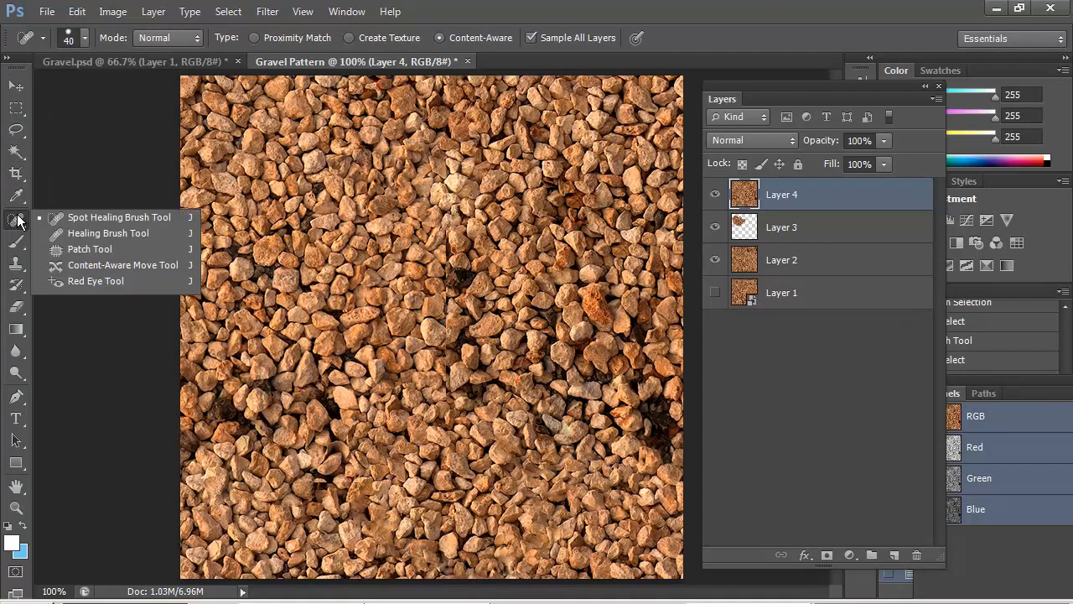
pyautogui.click(126, 265)
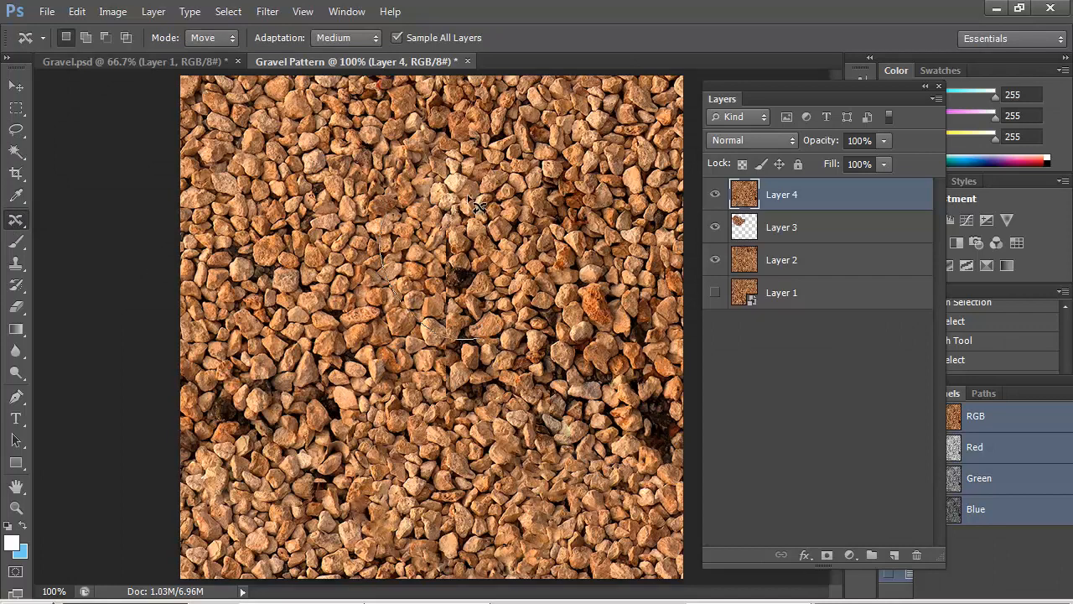
pyautogui.moveTo(485, 342); pyautogui.dragTo(488, 341)
pyautogui.moveTo(464, 309)
pyautogui.mouseDown()
pyautogui.moveTo(400, 340)
pyautogui.moveTo(315, 431)
pyautogui.mouseUp()
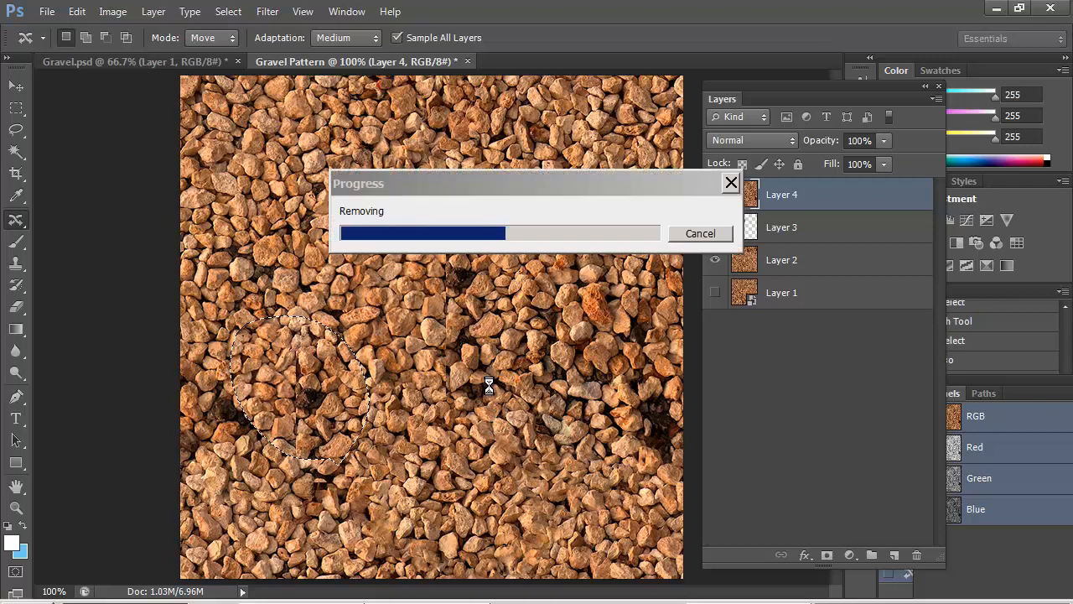
pyautogui.hotkey('ctrl', 'd')
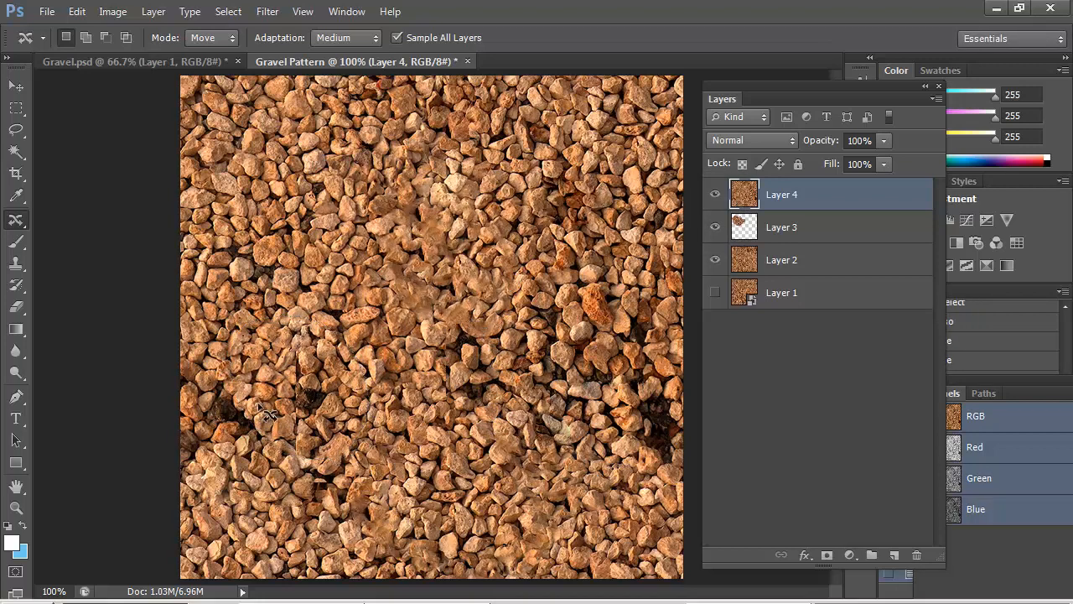
# Undo the last stone move, then try covering the central dark spot using Content-Aware Move and undo those moves too
pyautogui.hotkey('ctrl', 'alt', 'z')
pyautogui.hotkey('ctrl', 'alt', 'z')
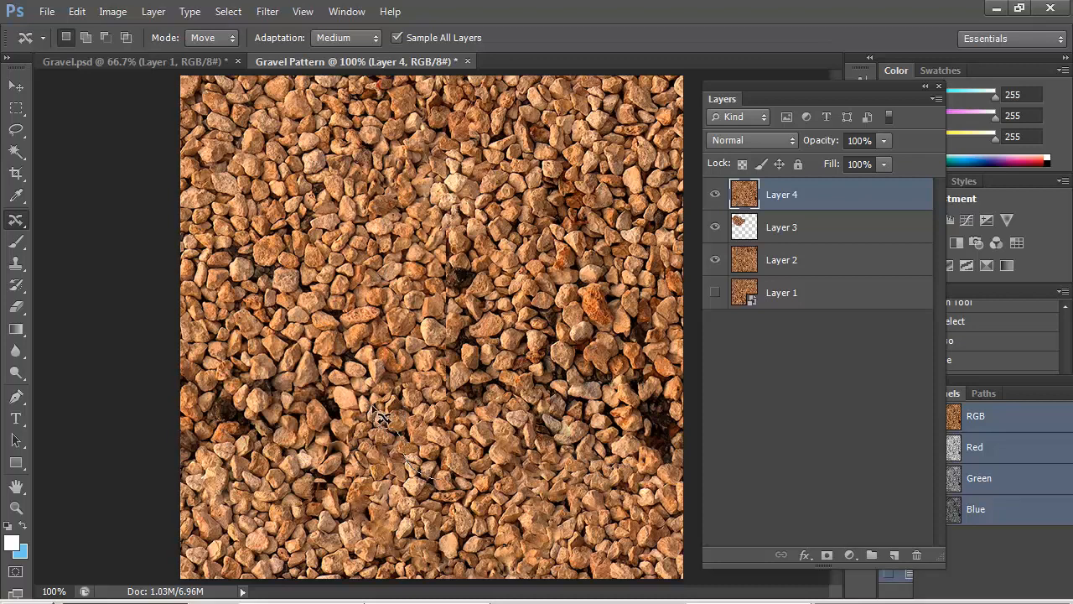
pyautogui.moveTo(454, 485); pyautogui.dragTo(461, 312)
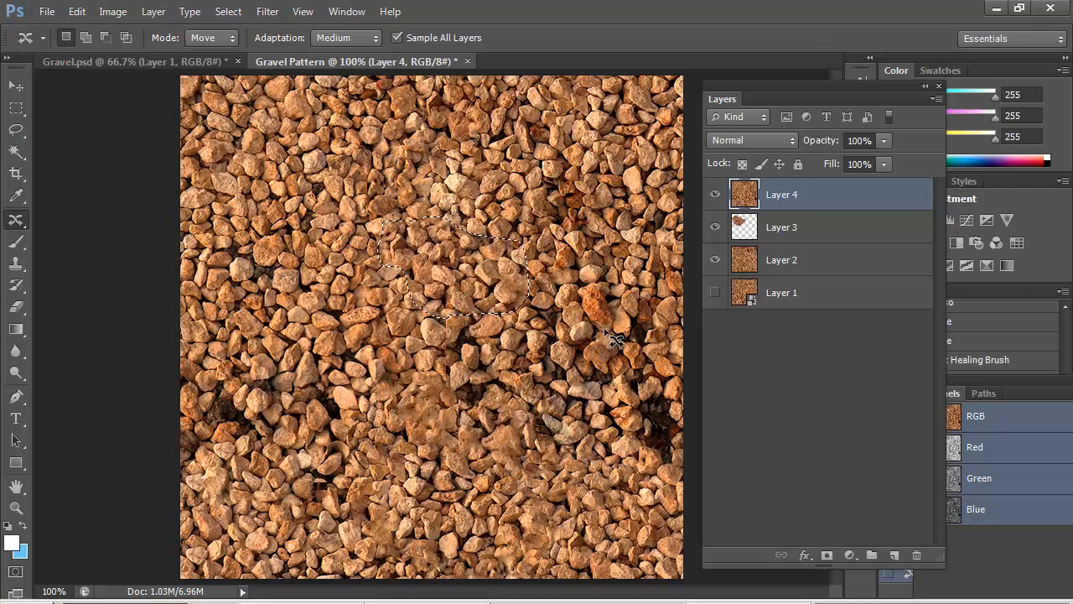
pyautogui.hotkey('ctrl', 'd')
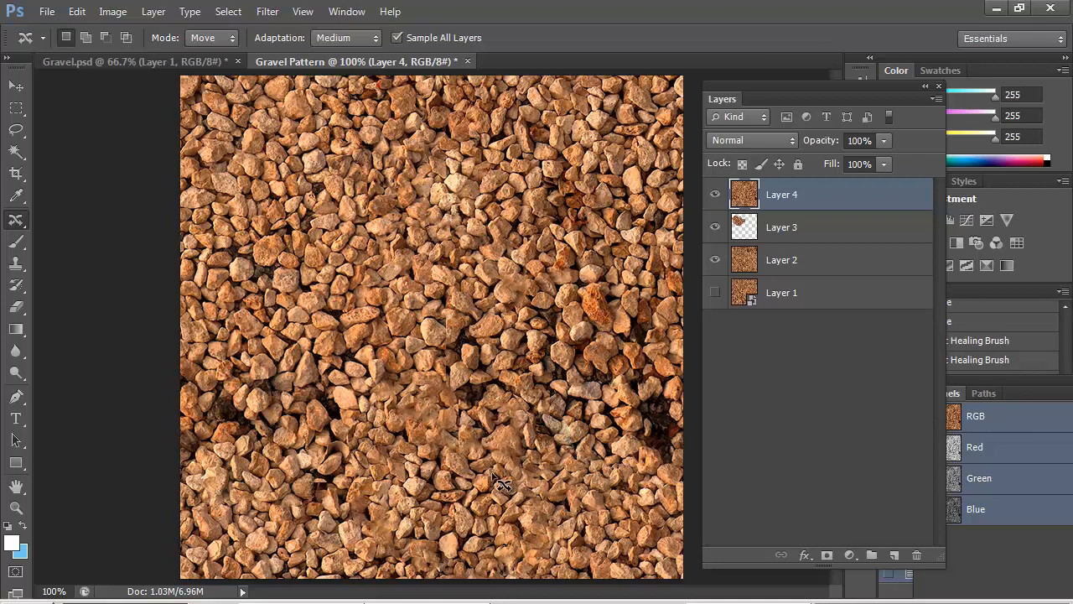
pyautogui.moveTo(509, 503); pyautogui.dragTo(369, 411)
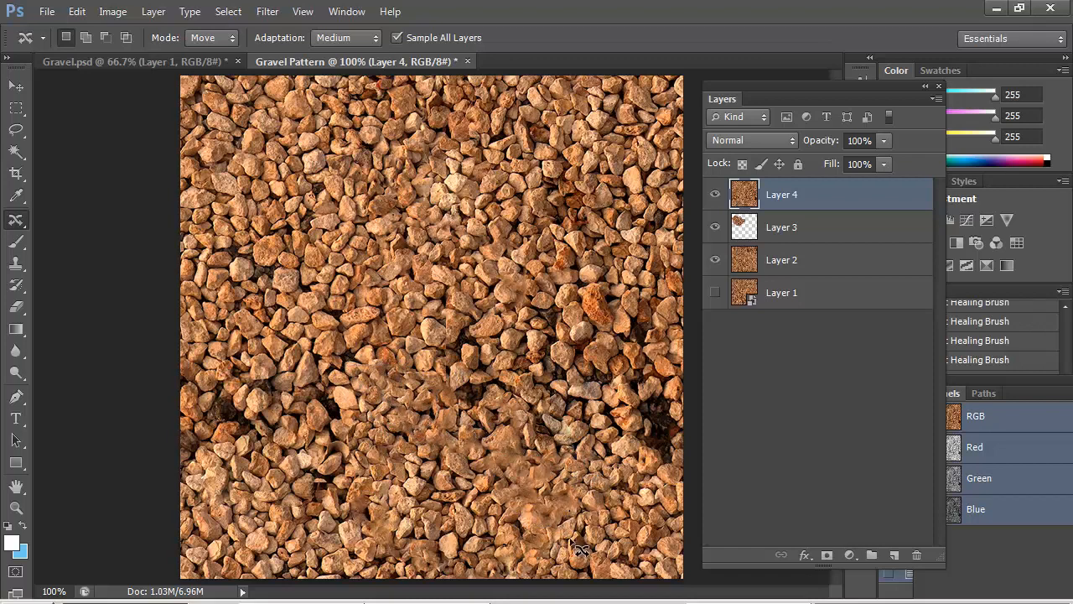
pyautogui.moveTo(574, 529)
pyautogui.mouseDown()
pyautogui.moveTo(486, 460)
pyautogui.moveTo(567, 530)
pyautogui.mouseUp()
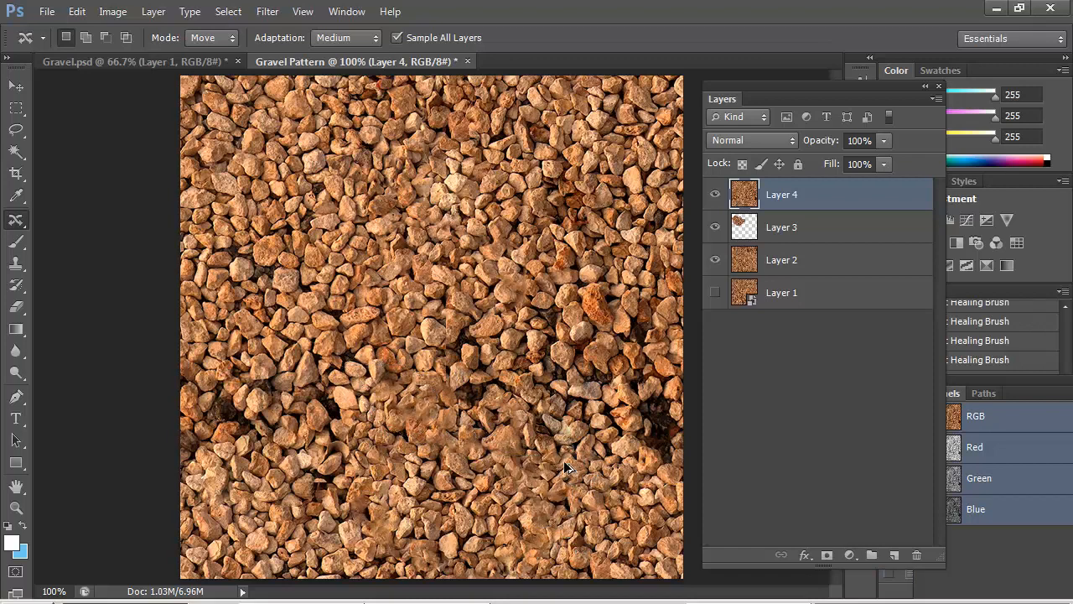
pyautogui.hotkey('ctrl', 'alt', 'z')
pyautogui.hotkey('ctrl', 'alt', 'z')
pyautogui.hotkey('ctrl', 'alt', 'z')
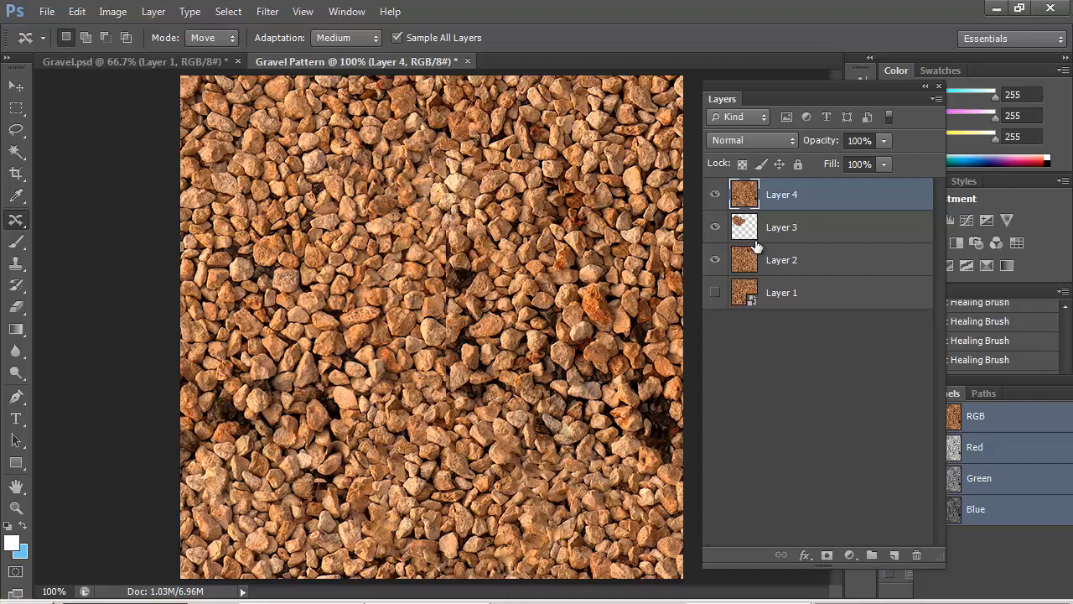
# Add a new layer and shift the stones beside the central dark spot toward it using Content-Aware Move at Medium adaptation
pyautogui.click(894, 556)
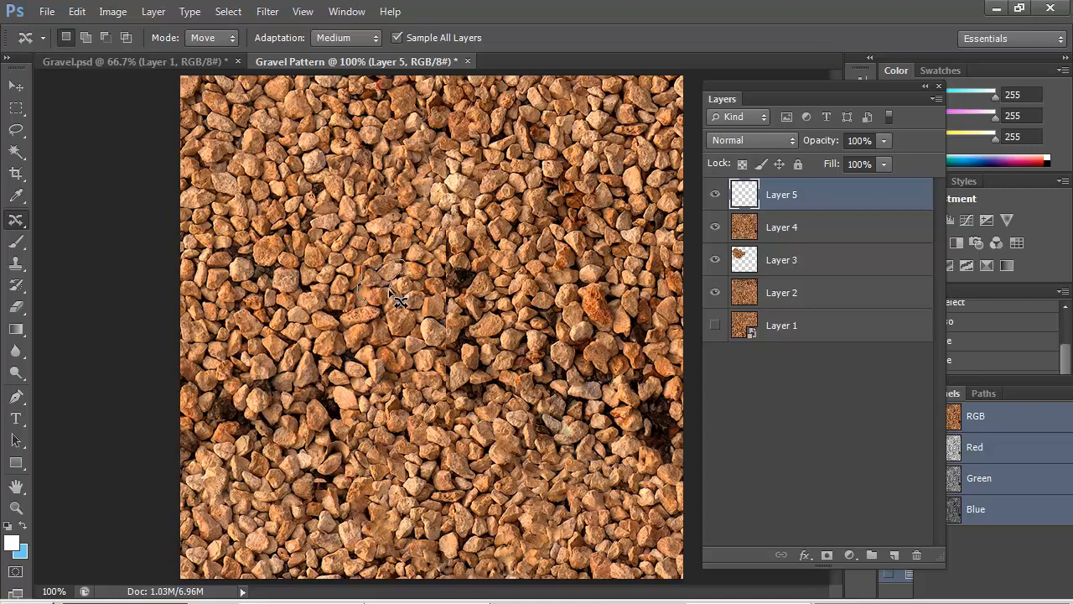
pyautogui.moveTo(378, 306); pyautogui.dragTo(442, 284)
pyautogui.hotkey('ctrl', 'd')
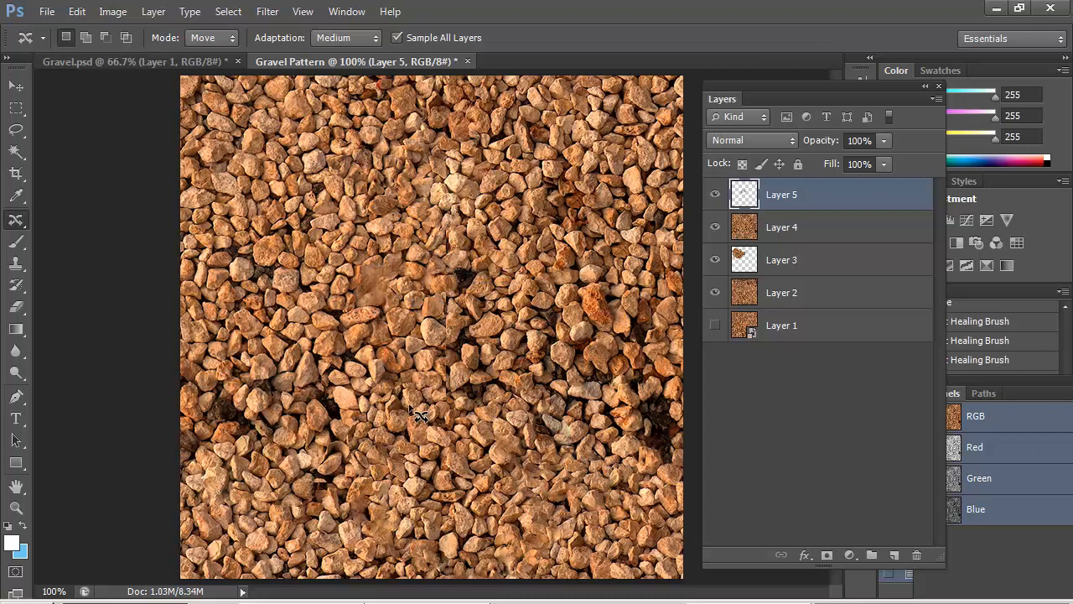
pyautogui.moveTo(379, 305); pyautogui.dragTo(436, 293)
pyautogui.click(507, 249)
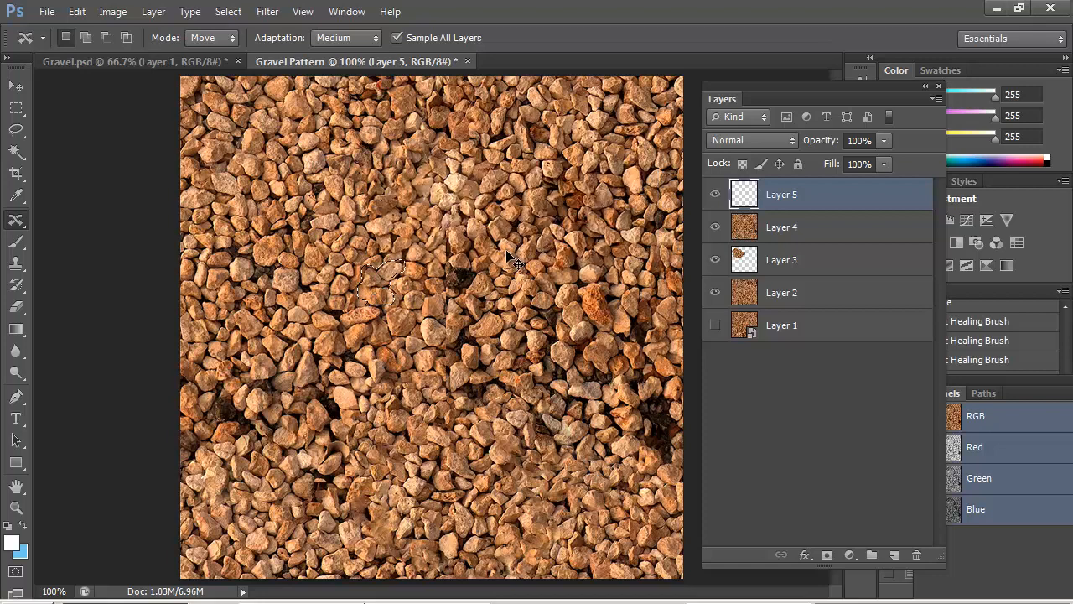
# Erase the smudged area beside the moved stones with a 70 px Eraser and merge the layer down into Layer 4
pyautogui.click(715, 195)
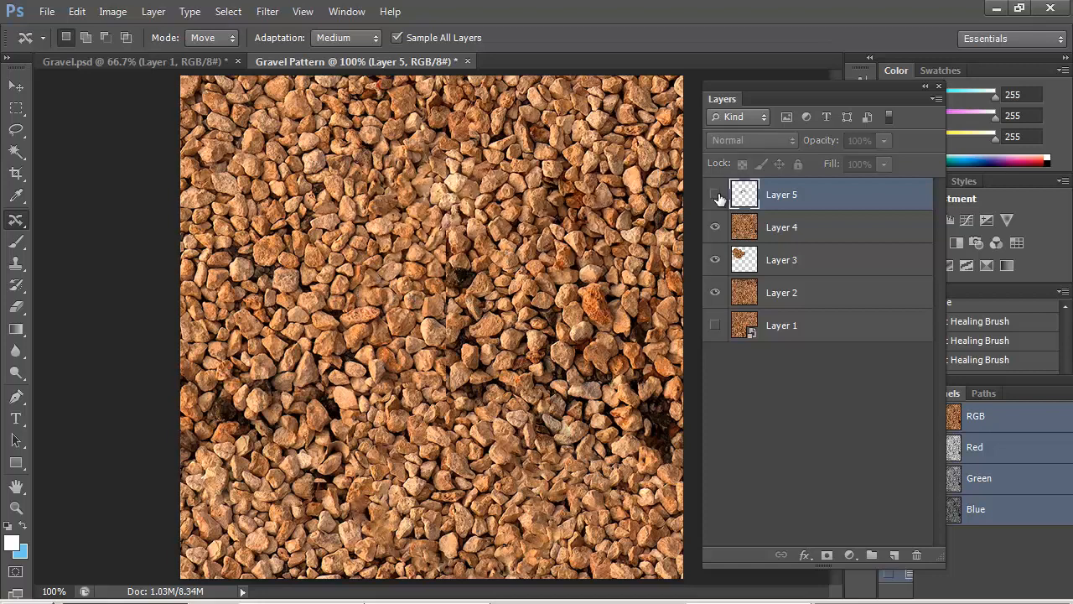
pyautogui.click(716, 195)
pyautogui.press('e')
pyautogui.moveTo(369, 281)
pyautogui.mouseDown()
pyautogui.moveTo(381, 297)
pyautogui.moveTo(373, 323)
pyautogui.moveTo(359, 291)
pyautogui.moveTo(361, 330)
pyautogui.mouseUp()
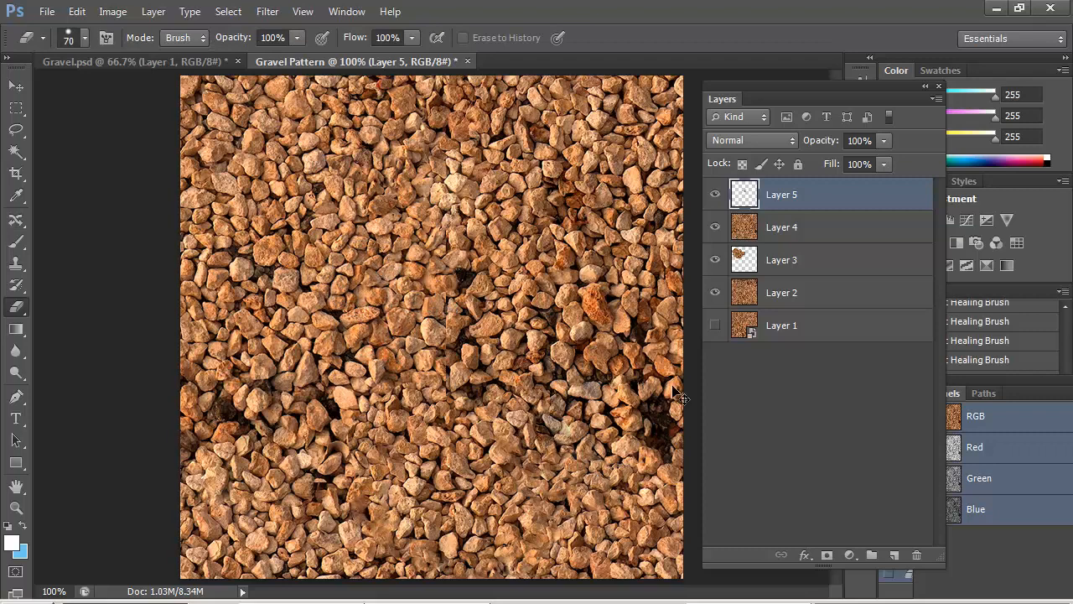
pyautogui.moveTo(735, 308); pyautogui.dragTo(916, 556)
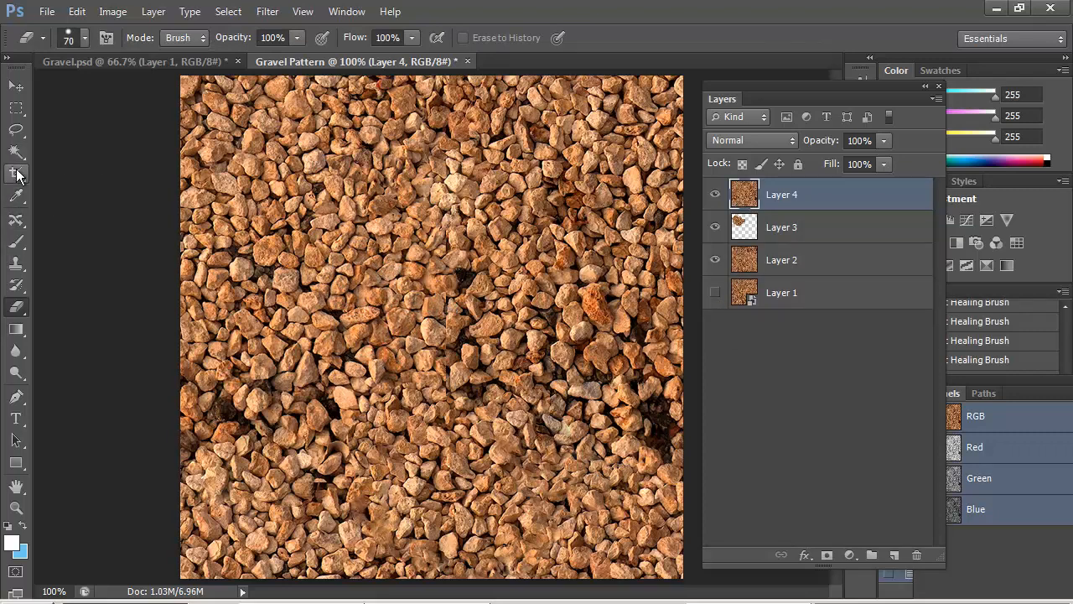
# Heal the central dark spot on a new layer with a 40 px Content-Aware Spot Healing Brush sampling all layers
pyautogui.click(19, 220)
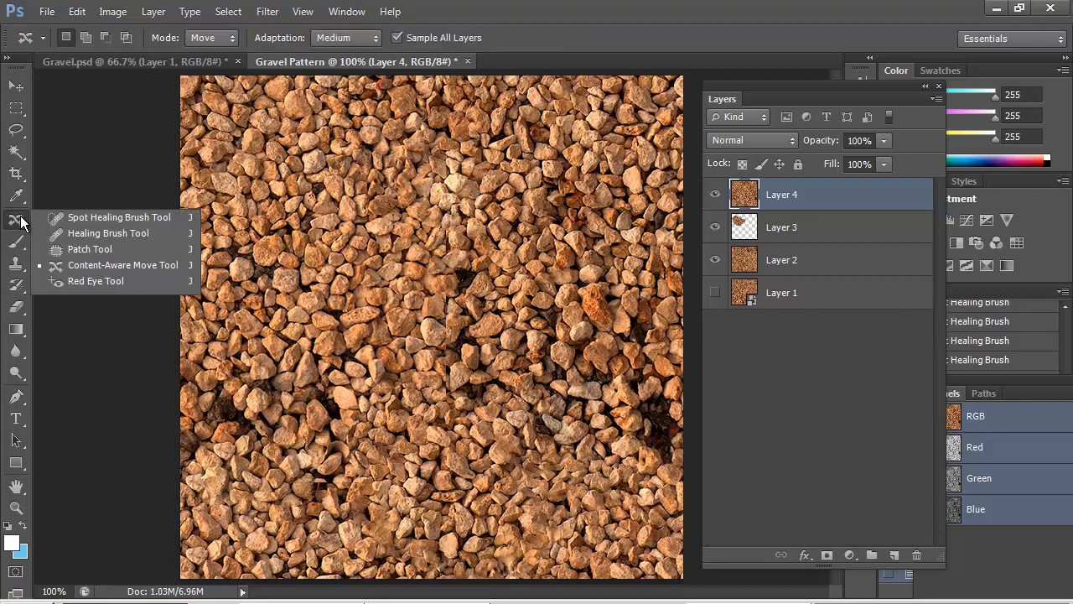
pyautogui.click(99, 220)
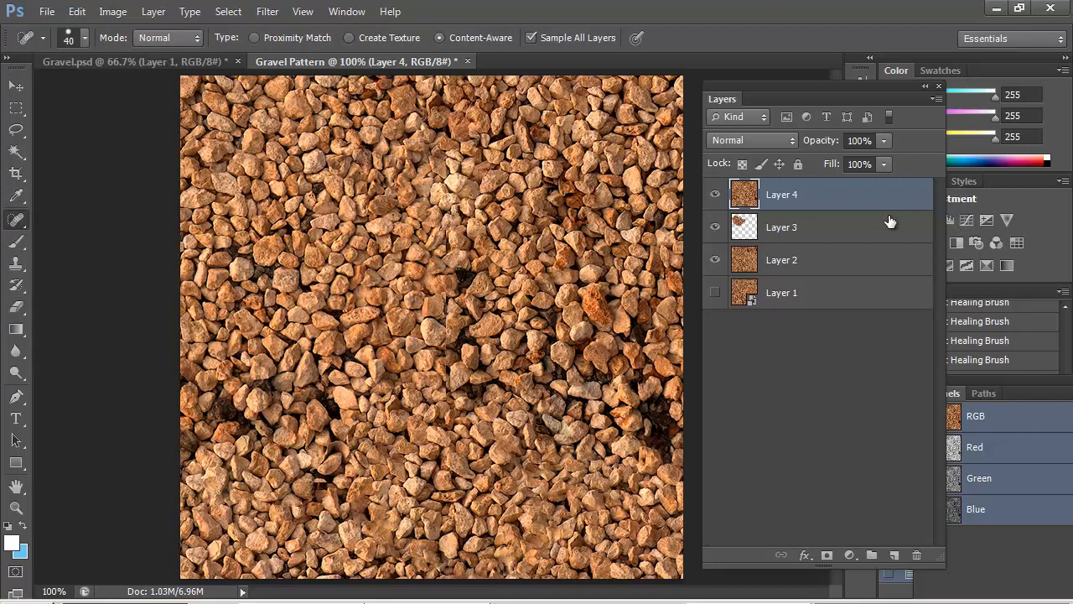
pyautogui.click(896, 554)
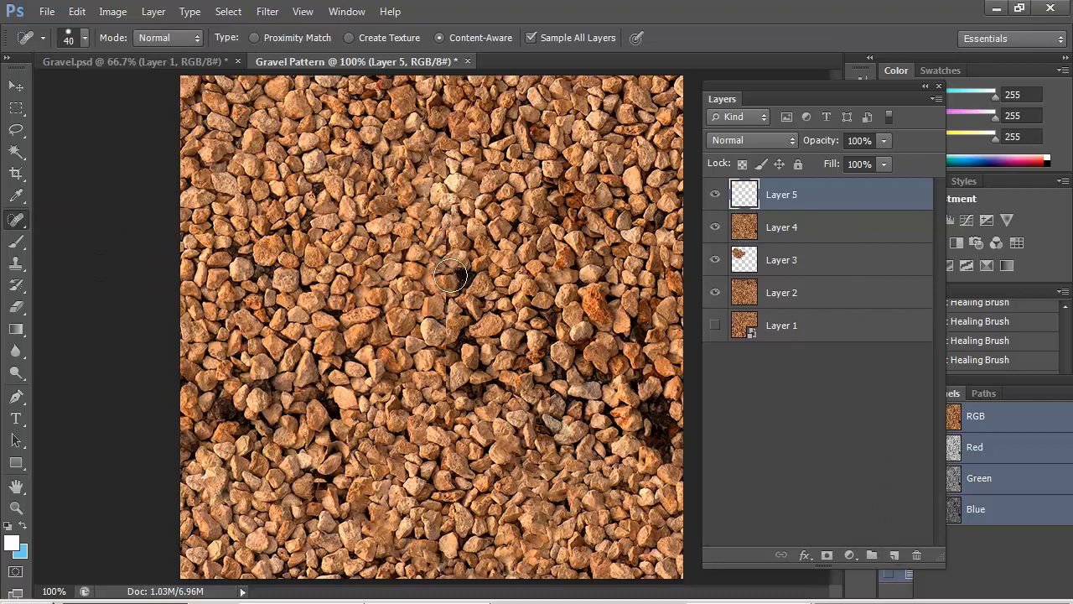
pyautogui.moveTo(445, 290); pyautogui.dragTo(463, 268)
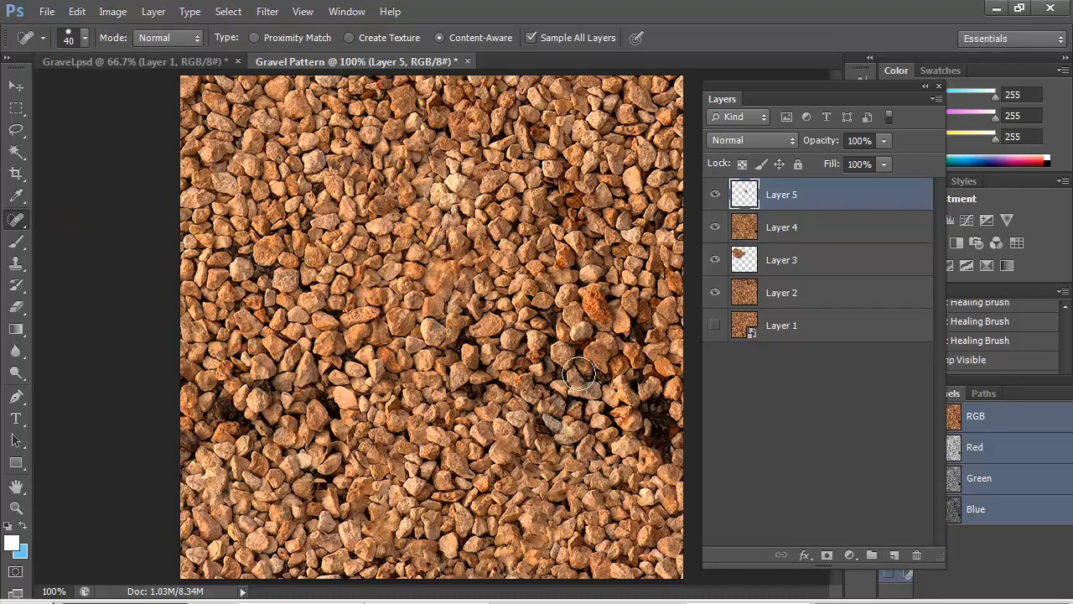
# Heal the dark gaps among the lower-left stones with the Spot Healing Brush, and undo the last excess strokes
pyautogui.click(224, 400)
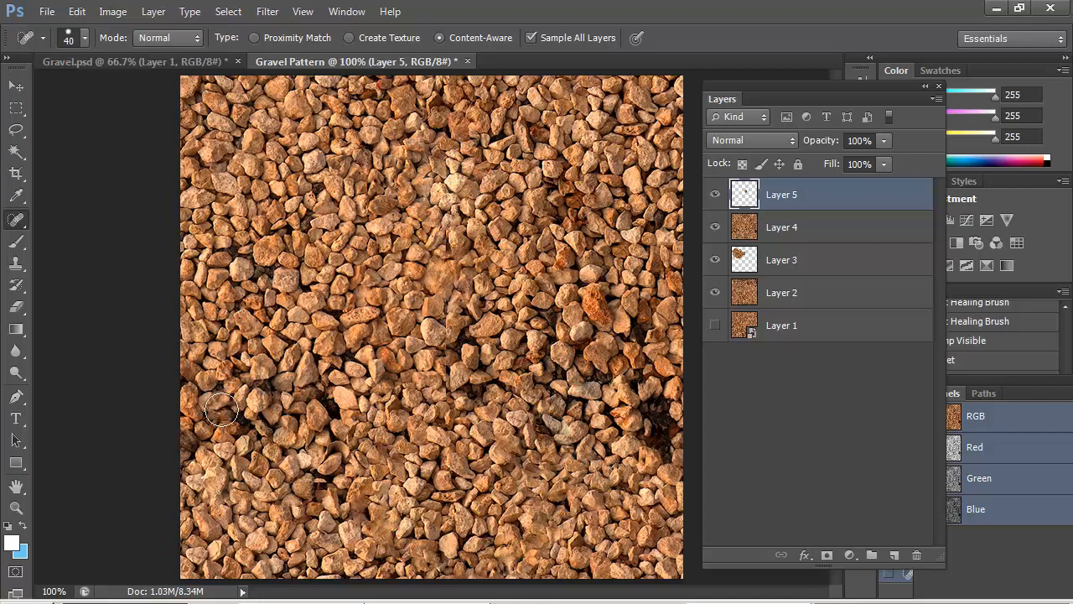
pyautogui.click(236, 425)
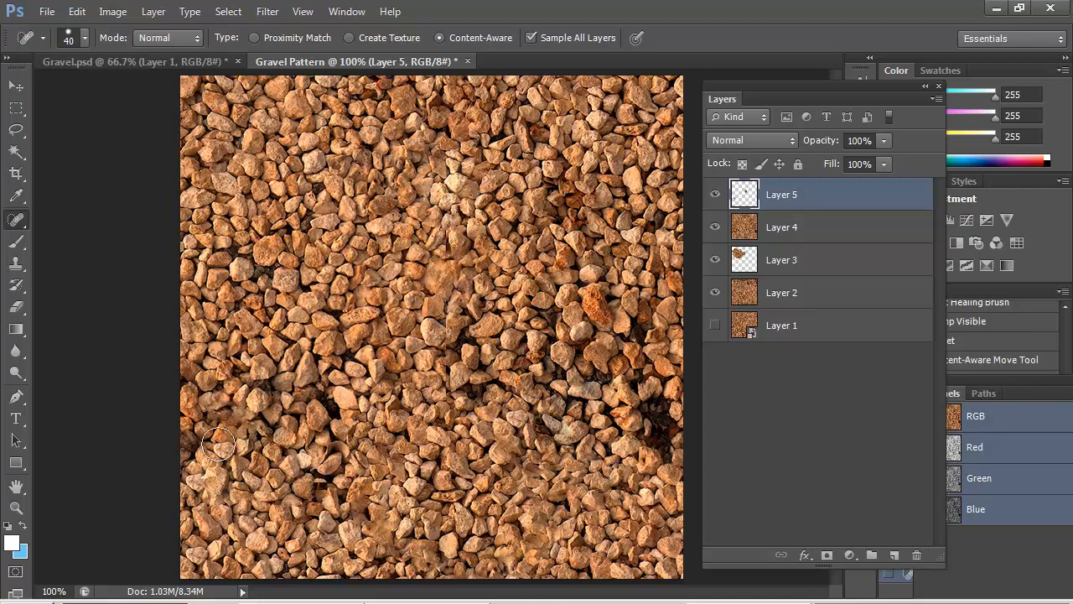
pyautogui.moveTo(279, 457)
pyautogui.mouseDown()
pyautogui.moveTo(279, 404)
pyautogui.moveTo(251, 415)
pyautogui.moveTo(257, 404)
pyautogui.moveTo(249, 430)
pyautogui.moveTo(260, 443)
pyautogui.moveTo(283, 435)
pyautogui.moveTo(269, 419)
pyautogui.moveTo(262, 451)
pyautogui.mouseUp()
pyautogui.moveTo(273, 415); pyautogui.dragTo(264, 446)
pyautogui.moveTo(260, 445)
pyautogui.mouseDown()
pyautogui.moveTo(266, 456)
pyautogui.moveTo(277, 432)
pyautogui.mouseUp()
pyautogui.moveTo(260, 453)
pyautogui.mouseDown()
pyautogui.moveTo(268, 461)
pyautogui.moveTo(270, 424)
pyautogui.mouseUp()
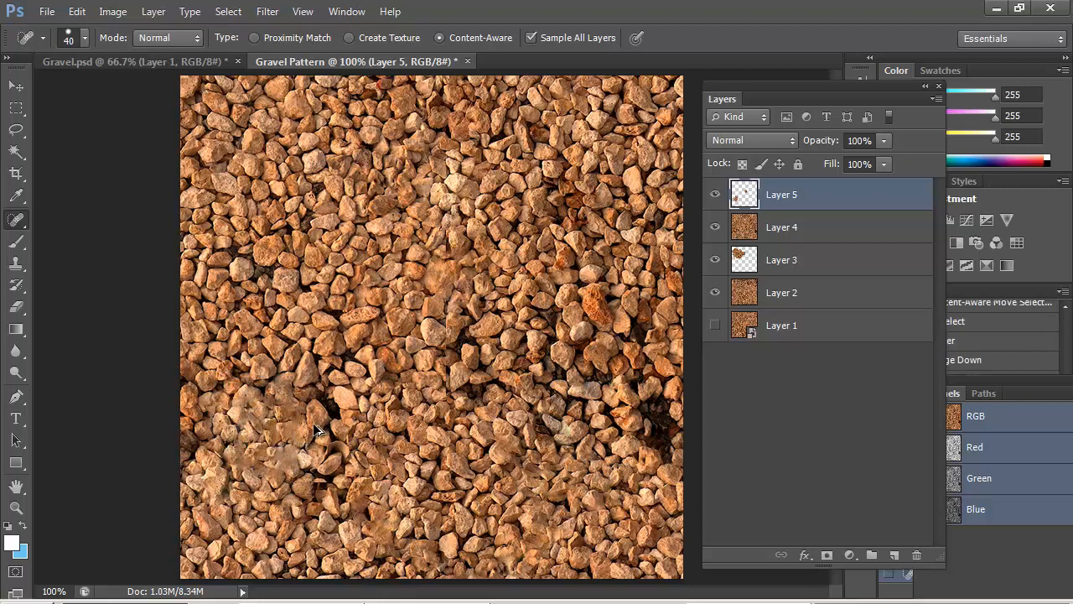
pyautogui.hotkey('ctrl', 'alt', 'z')
pyautogui.hotkey('ctrl', 'alt', 'z')
pyautogui.hotkey('ctrl', 'alt', 'z')
pyautogui.hotkey('ctrl', 'alt', 'z')
pyautogui.hotkey('ctrl', 'alt', 'z')
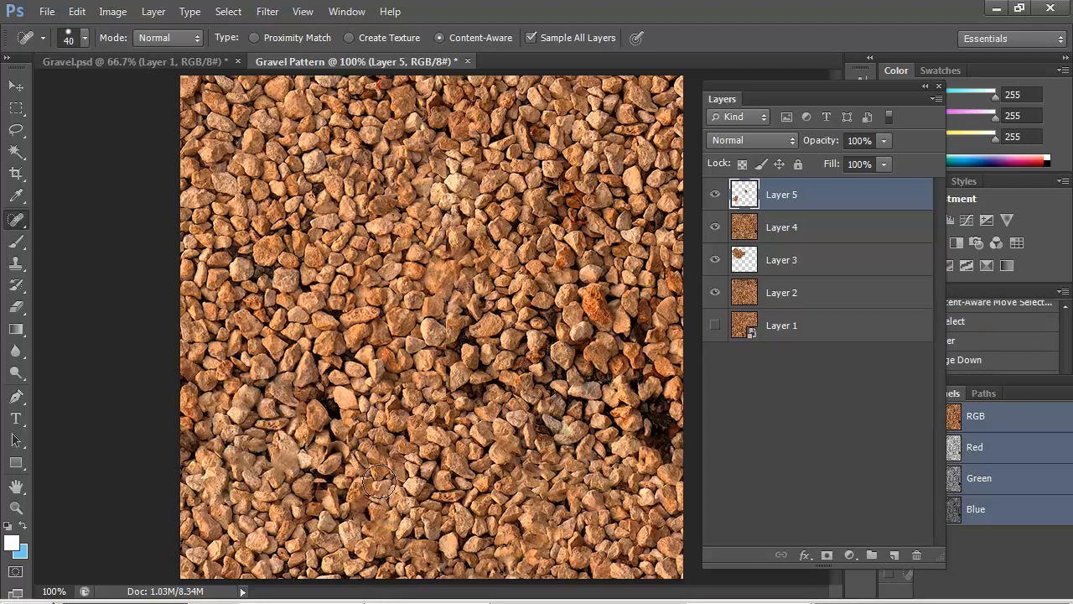
# Add a new layer and repeatedly paint over the central stones with a 100 px Content-Aware Spot Healing Brush sampling all layers
pyautogui.click(895, 556)
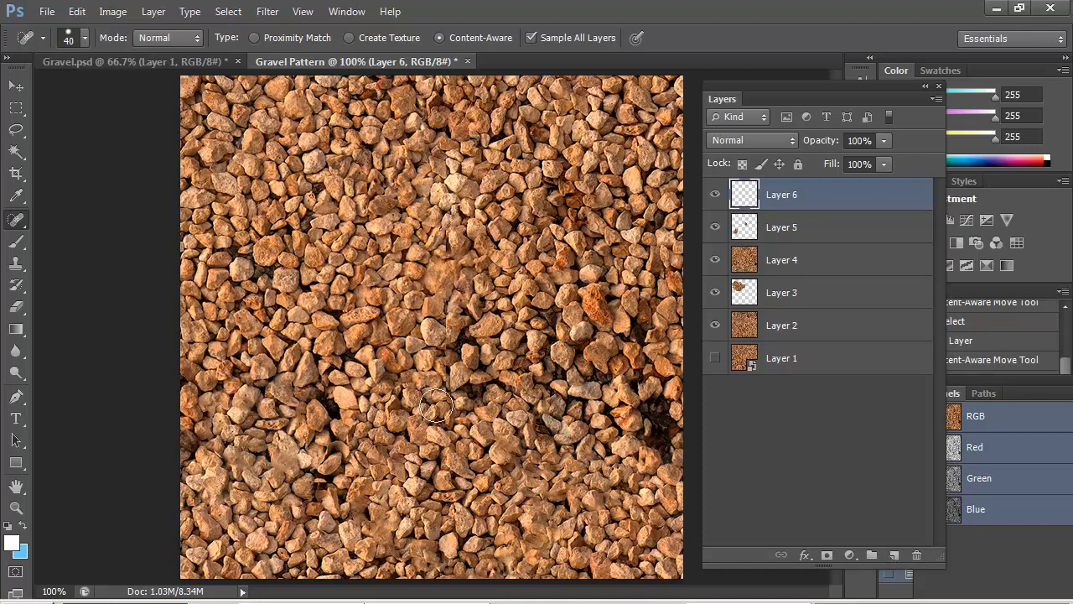
pyautogui.press(']')
pyautogui.press(']')
pyautogui.press(']')
pyautogui.press(']')
pyautogui.press(']')
pyautogui.press(']')
pyautogui.moveTo(413, 327)
pyautogui.mouseDown()
pyautogui.moveTo(403, 315)
pyautogui.moveTo(419, 361)
pyautogui.moveTo(501, 310)
pyautogui.mouseUp()
pyautogui.moveTo(384, 251); pyautogui.dragTo(504, 239)
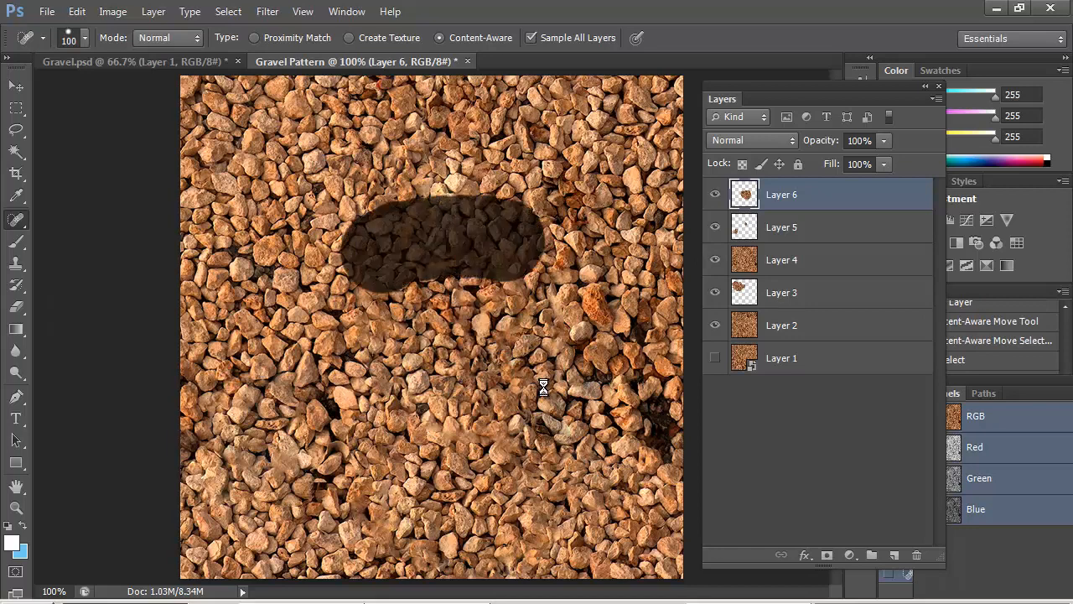
pyautogui.moveTo(550, 397); pyautogui.dragTo(417, 436)
pyautogui.moveTo(386, 367)
pyautogui.mouseDown()
pyautogui.moveTo(427, 336)
pyautogui.moveTo(497, 313)
pyautogui.moveTo(505, 344)
pyautogui.moveTo(390, 351)
pyautogui.mouseUp()
pyautogui.moveTo(323, 336); pyautogui.dragTo(306, 276)
pyautogui.moveTo(335, 210); pyautogui.dragTo(508, 293)
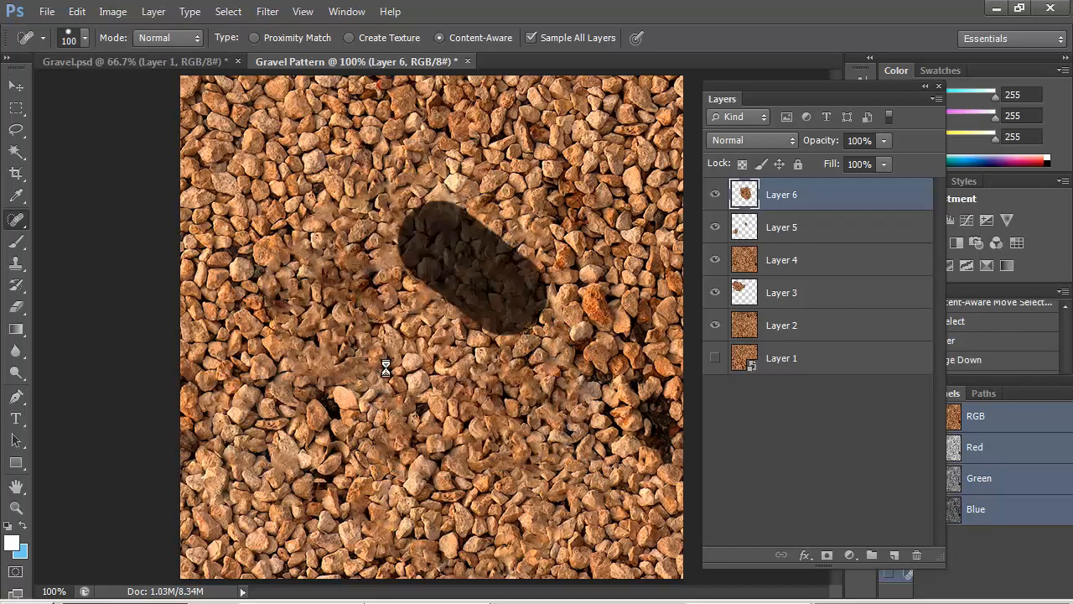
pyautogui.moveTo(415, 364); pyautogui.dragTo(338, 341)
pyautogui.moveTo(328, 254)
pyautogui.mouseDown()
pyautogui.moveTo(318, 318)
pyautogui.moveTo(426, 284)
pyautogui.moveTo(459, 389)
pyautogui.mouseUp()
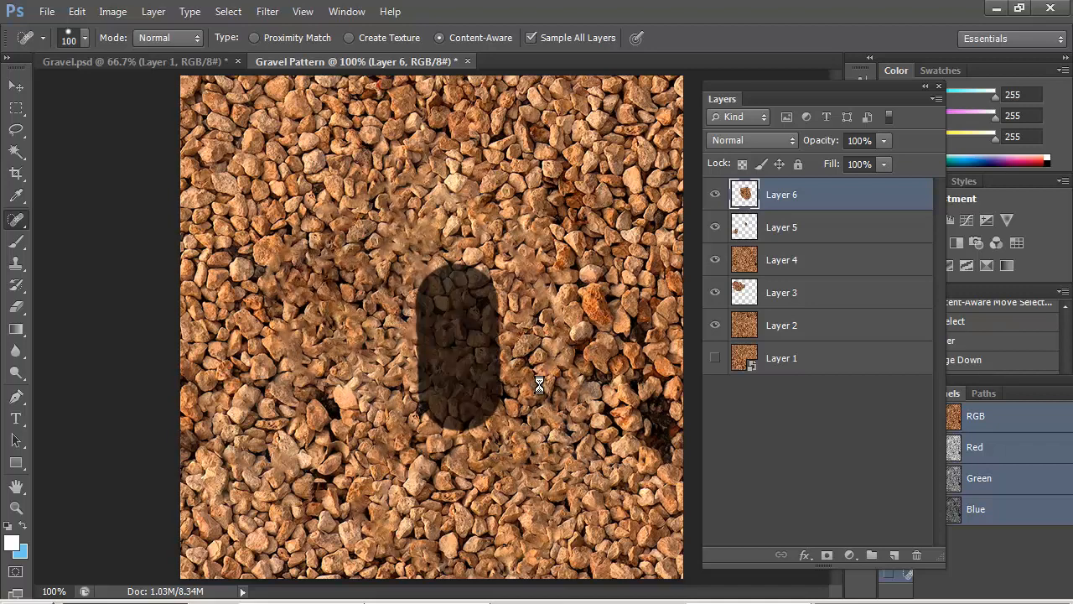
pyautogui.moveTo(540, 390)
pyautogui.mouseDown()
pyautogui.moveTo(546, 304)
pyautogui.moveTo(464, 252)
pyautogui.moveTo(349, 272)
pyautogui.mouseUp()
pyautogui.moveTo(292, 292); pyautogui.dragTo(297, 230)
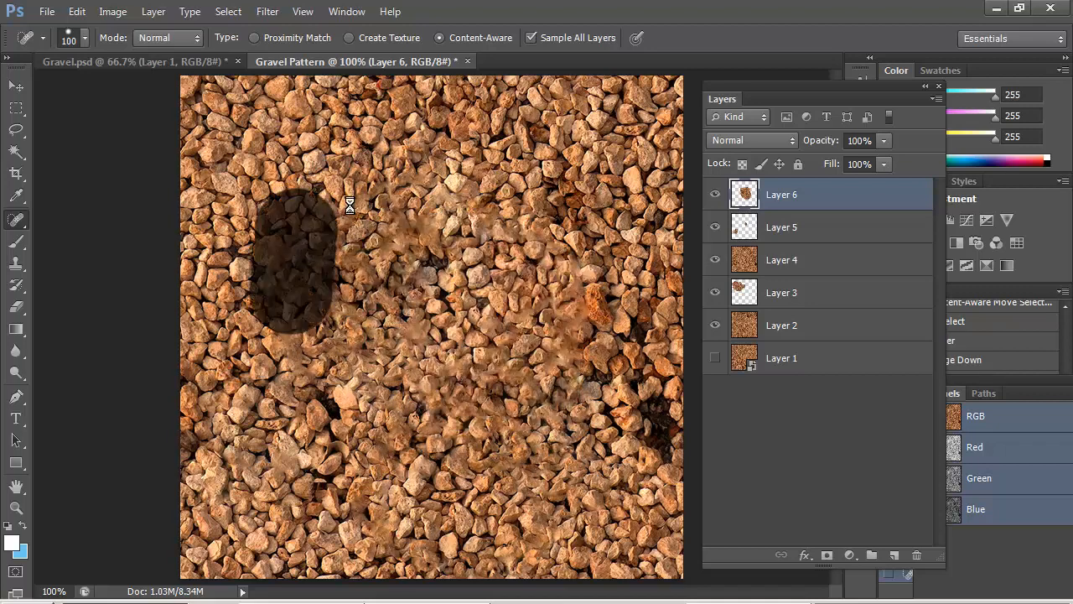
pyautogui.moveTo(350, 205); pyautogui.dragTo(490, 202)
pyautogui.moveTo(553, 193)
pyautogui.mouseDown()
pyautogui.moveTo(569, 254)
pyautogui.moveTo(522, 403)
pyautogui.mouseUp()
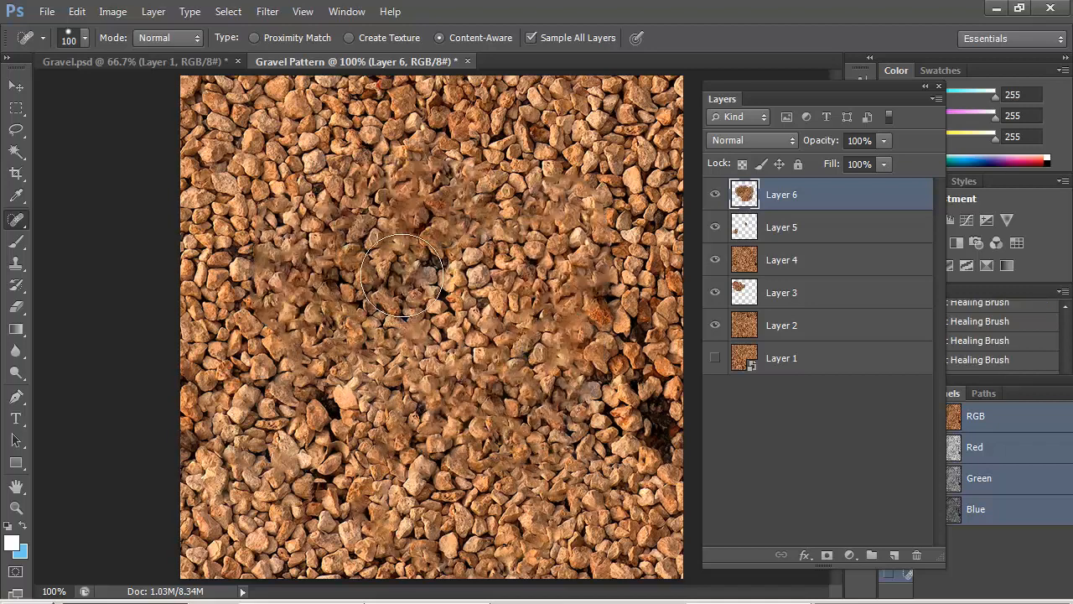
pyautogui.moveTo(404, 302); pyautogui.dragTo(393, 200)
pyautogui.moveTo(476, 251); pyautogui.dragTo(386, 252)
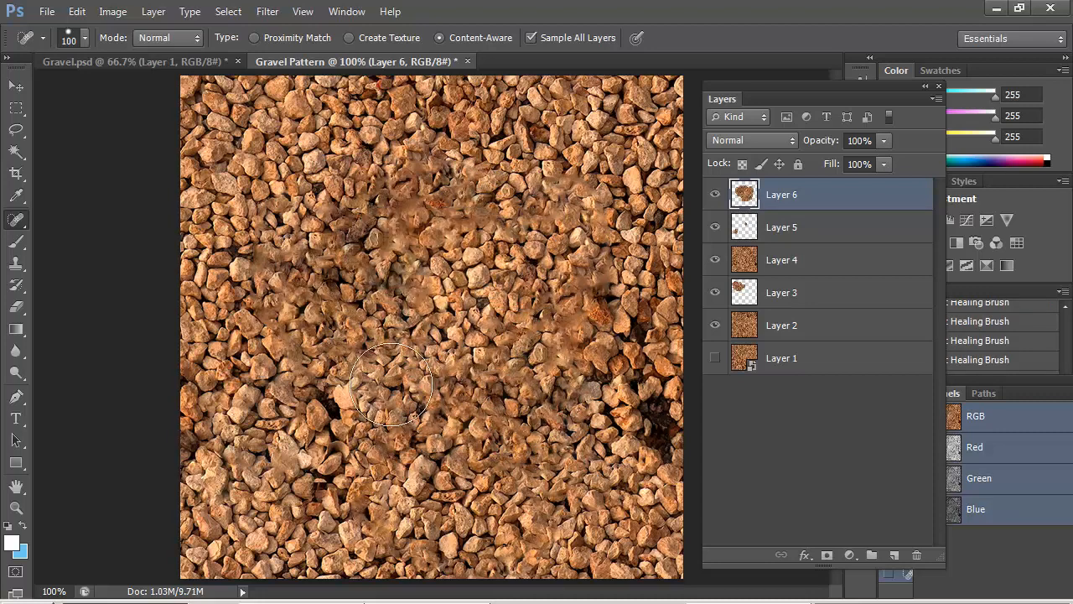
pyautogui.moveTo(390, 385); pyautogui.dragTo(500, 352)
pyautogui.moveTo(495, 444); pyautogui.dragTo(390, 444)
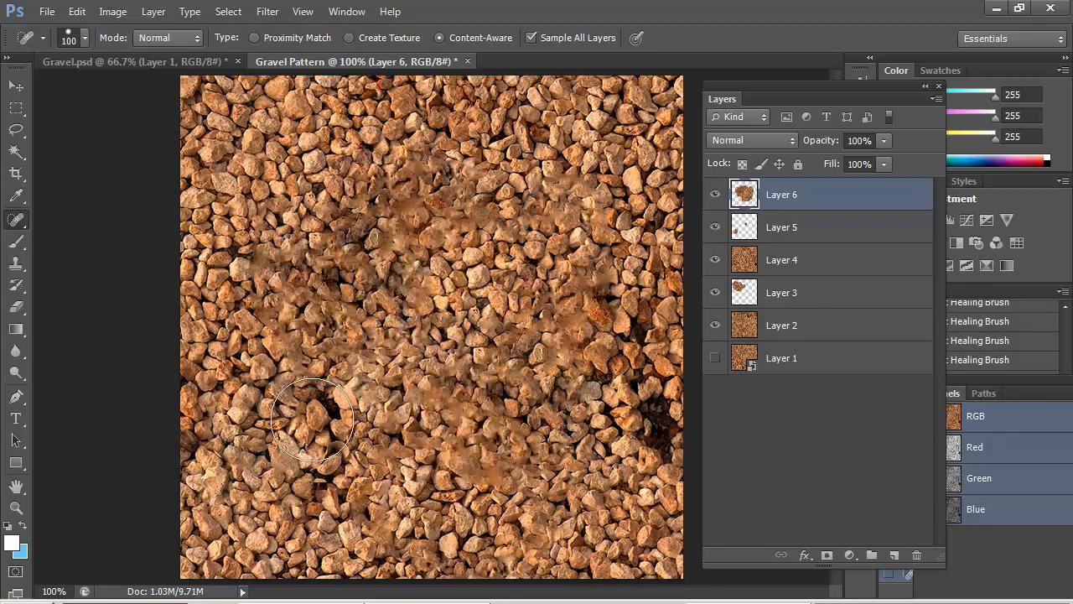
pyautogui.moveTo(314, 420); pyautogui.dragTo(347, 453)
pyautogui.moveTo(364, 494); pyautogui.dragTo(416, 488)
pyautogui.moveTo(386, 437)
pyautogui.mouseDown()
pyautogui.moveTo(321, 437)
pyautogui.moveTo(370, 399)
pyautogui.mouseUp()
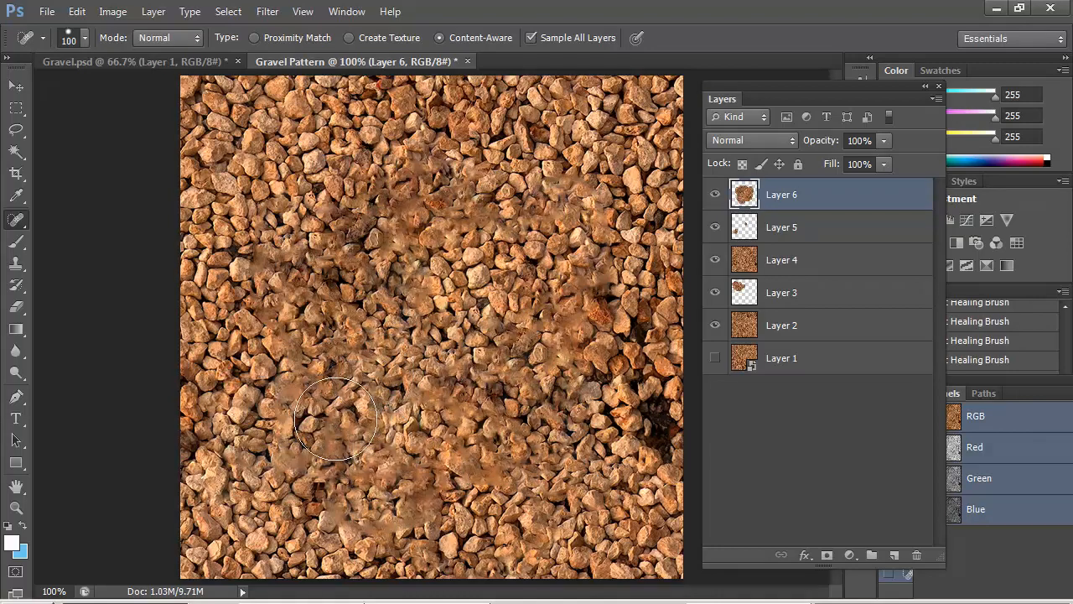
pyautogui.click(336, 416)
pyautogui.click(381, 426)
pyautogui.click(425, 422)
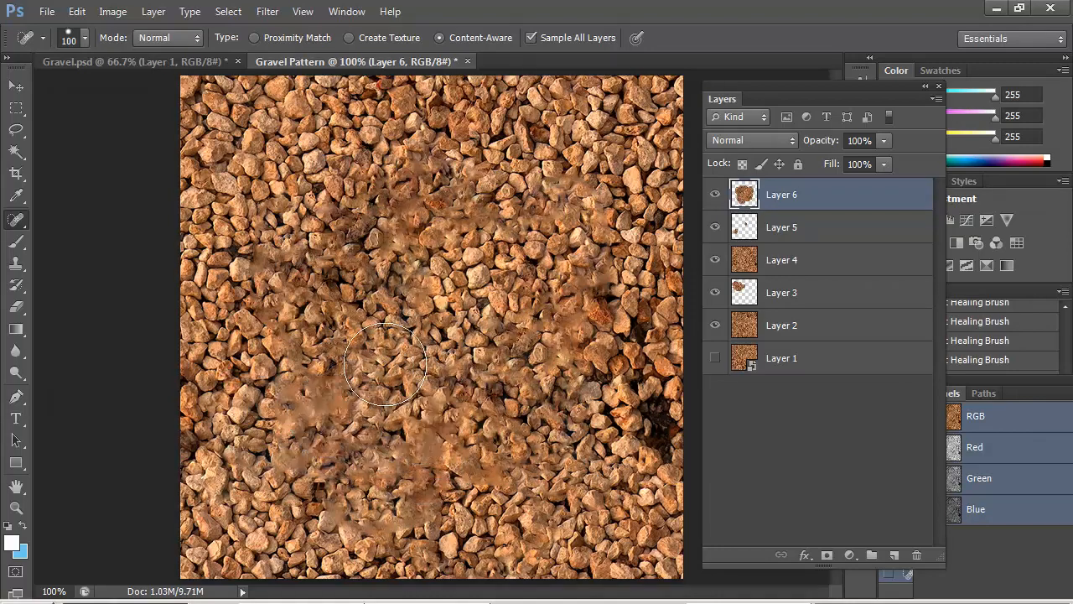
pyautogui.click(382, 362)
pyautogui.click(336, 355)
pyautogui.click(357, 326)
pyautogui.click(410, 324)
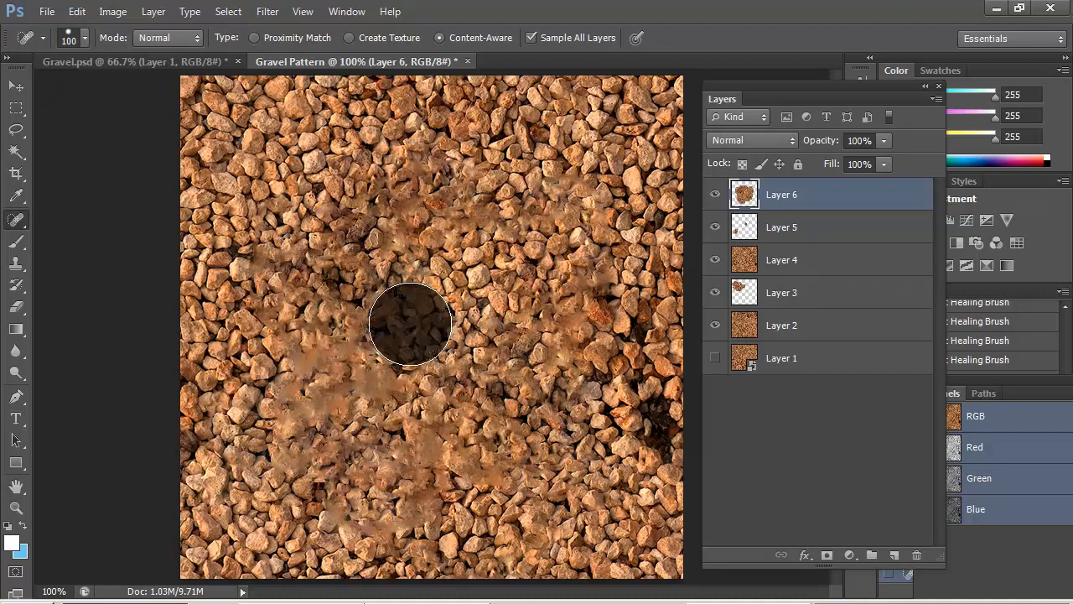
pyautogui.click(414, 359)
pyautogui.click(494, 347)
pyautogui.click(469, 268)
pyautogui.click(329, 269)
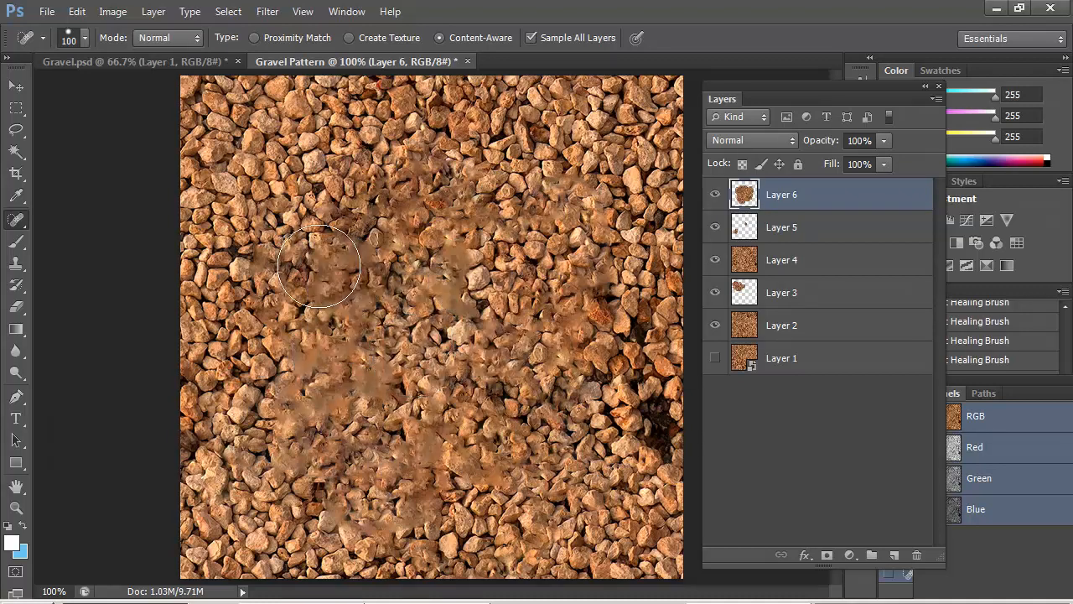
pyautogui.click(308, 252)
pyautogui.click(280, 235)
pyautogui.click(311, 194)
pyautogui.click(383, 175)
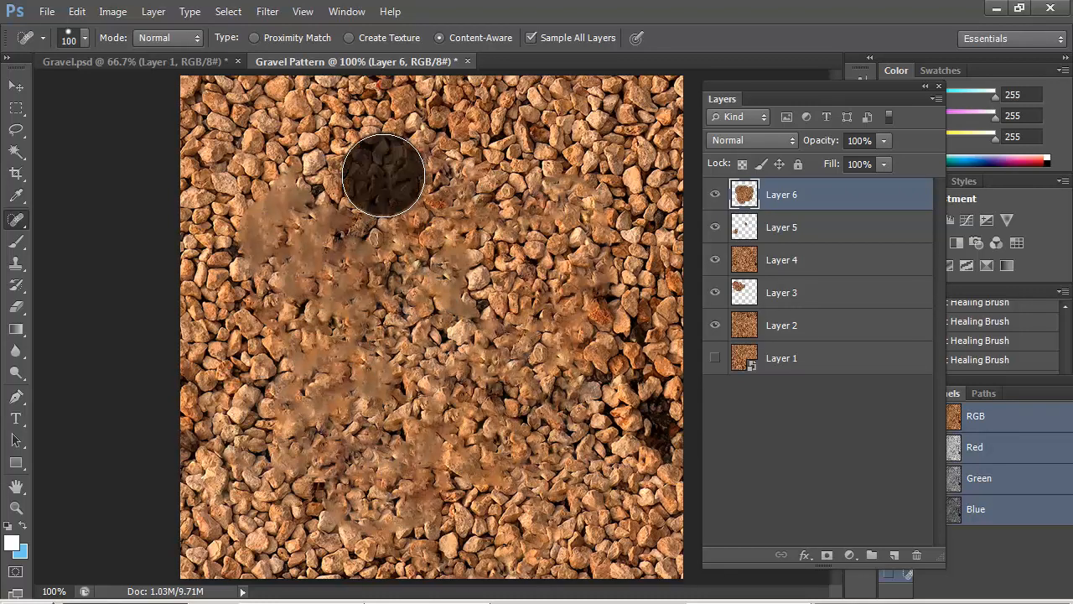
pyautogui.click(438, 223)
pyautogui.click(453, 291)
pyautogui.click(412, 273)
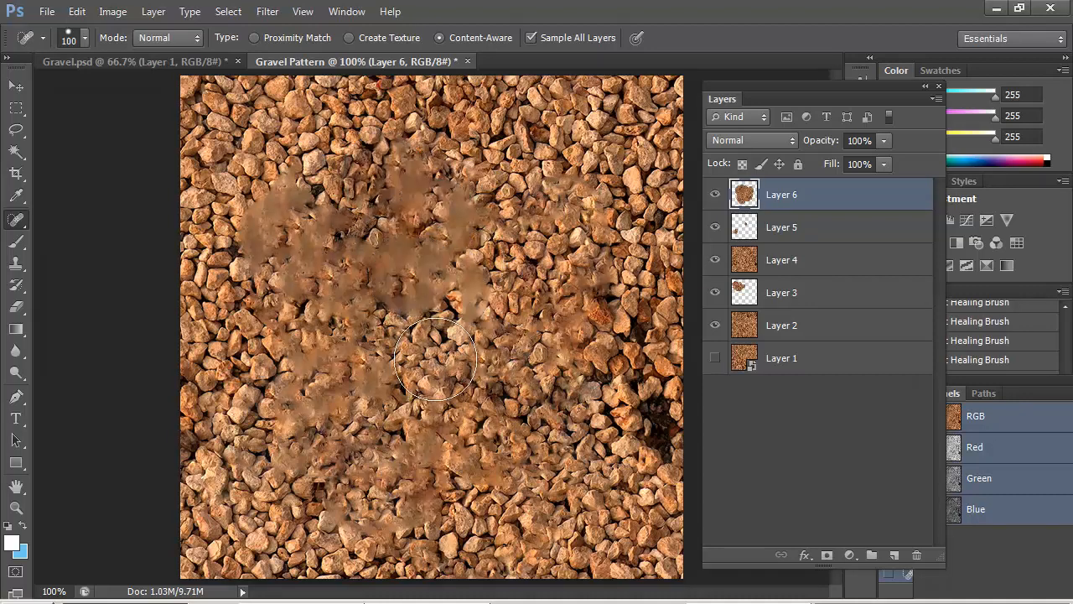
pyautogui.click(435, 359)
pyautogui.click(438, 440)
pyautogui.click(507, 381)
pyautogui.click(453, 312)
pyautogui.click(407, 404)
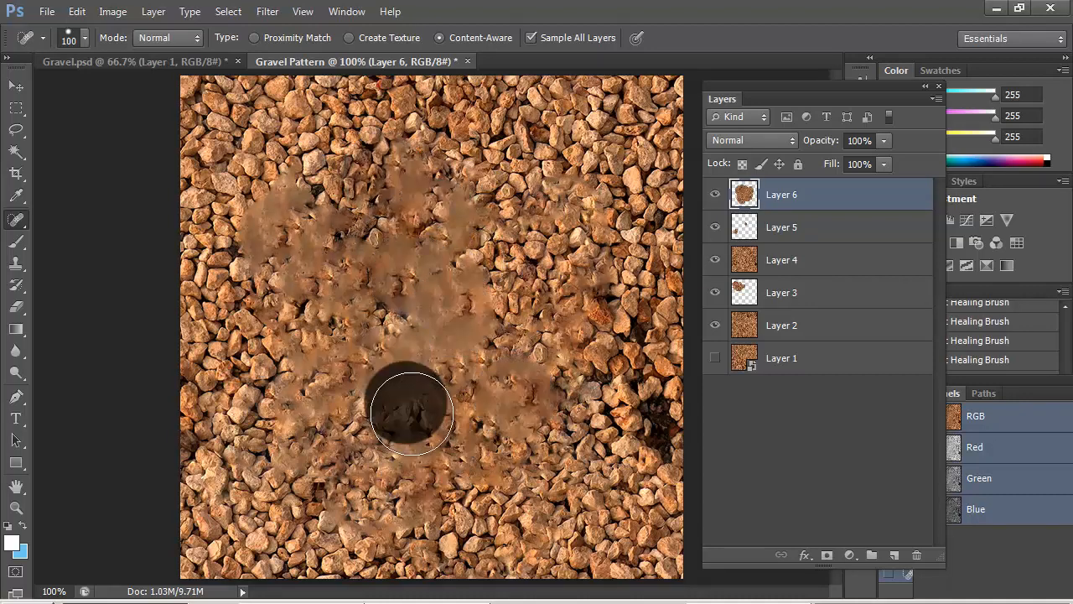
pyautogui.click(312, 419)
pyautogui.click(319, 329)
pyautogui.click(396, 284)
pyautogui.click(523, 285)
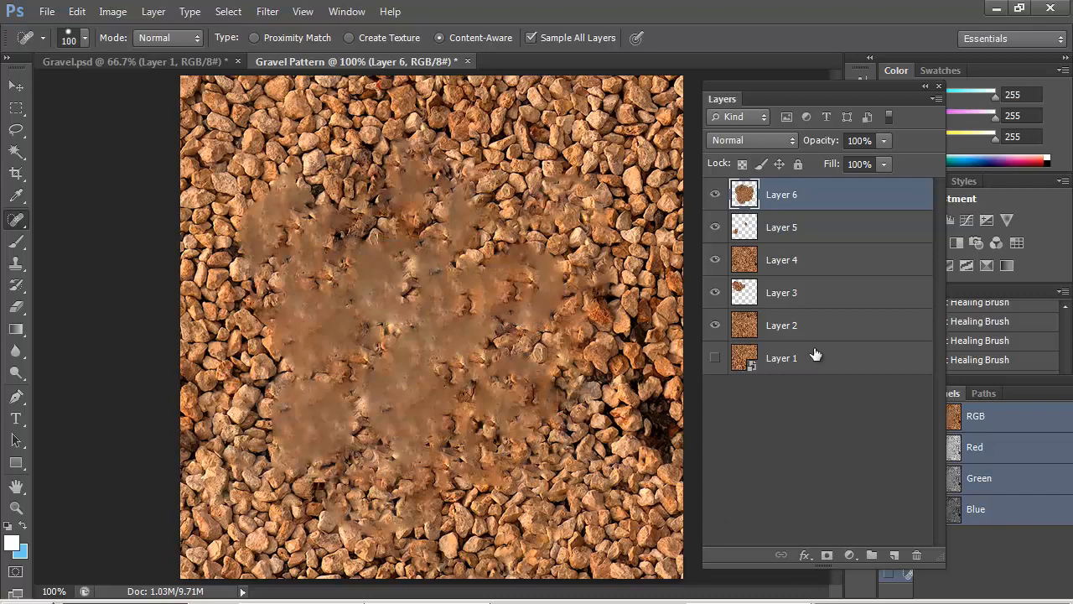
pyautogui.click(425, 253)
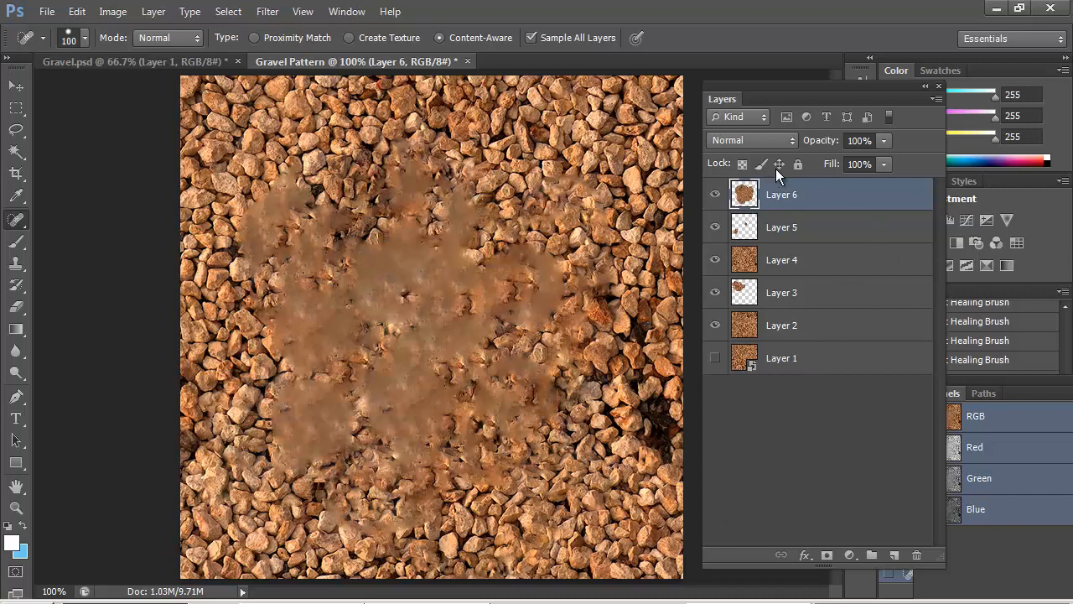
# Try Layer 6 at 12% opacity, and delete both Layer 6 and Layer 5
pyautogui.moveTo(848, 161); pyautogui.dragTo(847, 161)
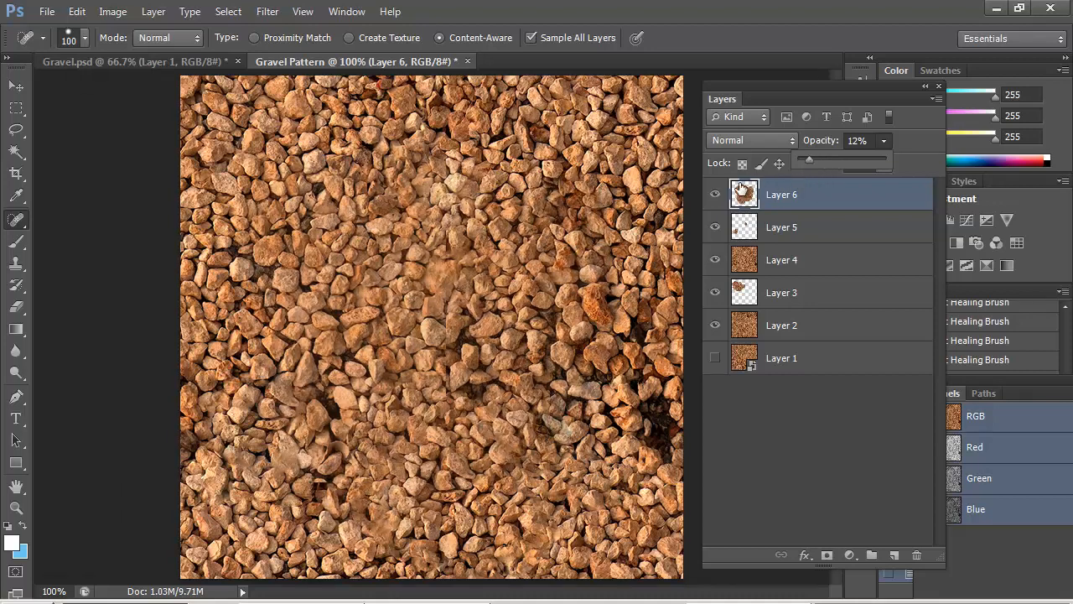
pyautogui.moveTo(905, 200)
pyautogui.mouseDown()
pyautogui.moveTo(935, 525)
pyautogui.moveTo(917, 555)
pyautogui.mouseUp()
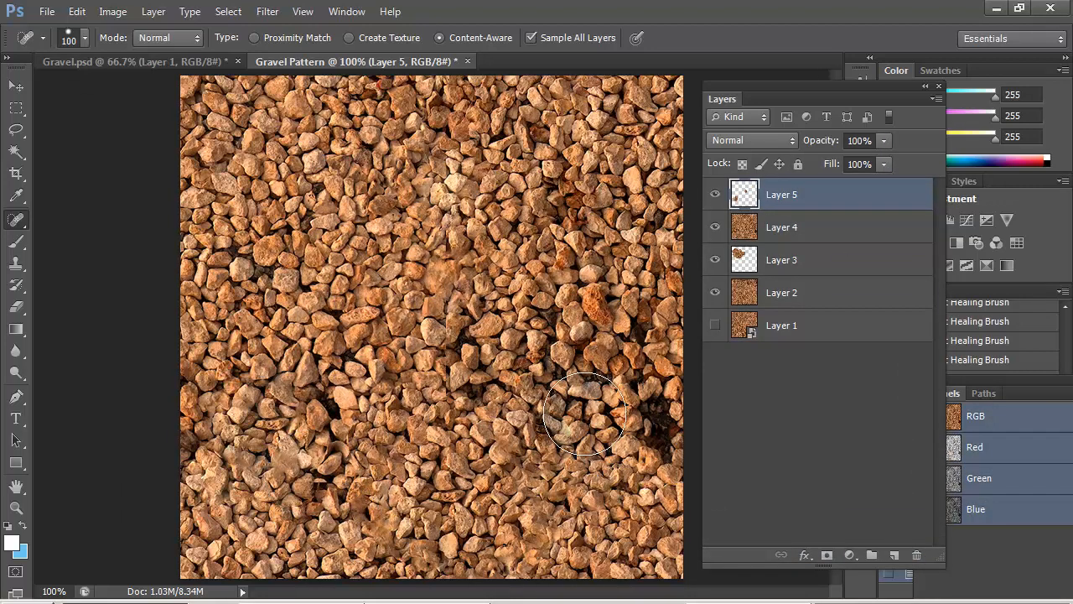
pyautogui.press('Delete')
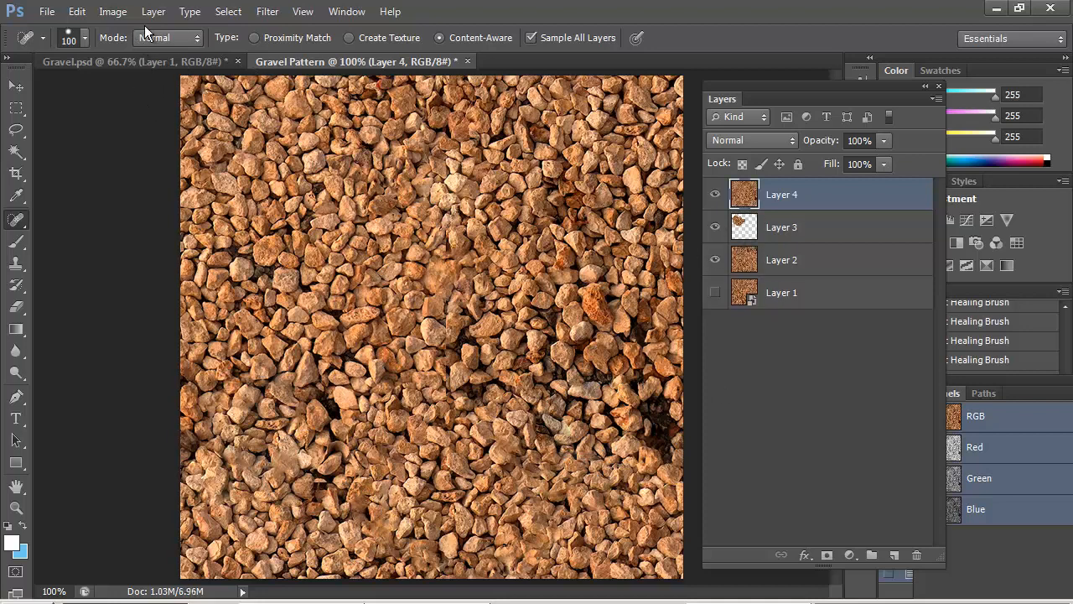
# Offset Layer 4 by 356 pixels right and 604 pixels down with the undefined areas set to Wrap Around
pyautogui.click(269, 11)
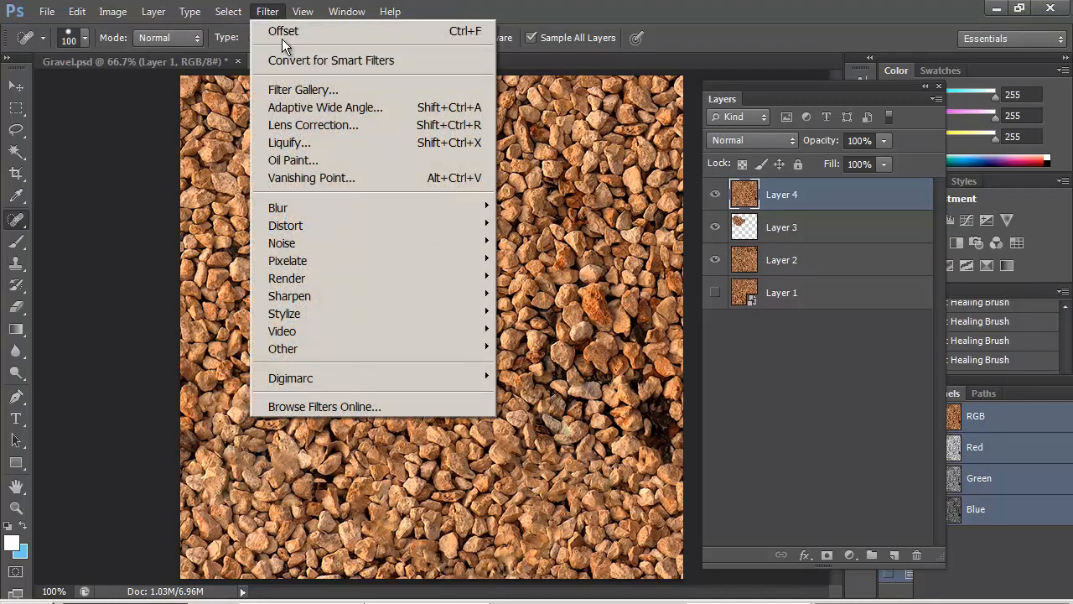
pyautogui.moveTo(309, 348)
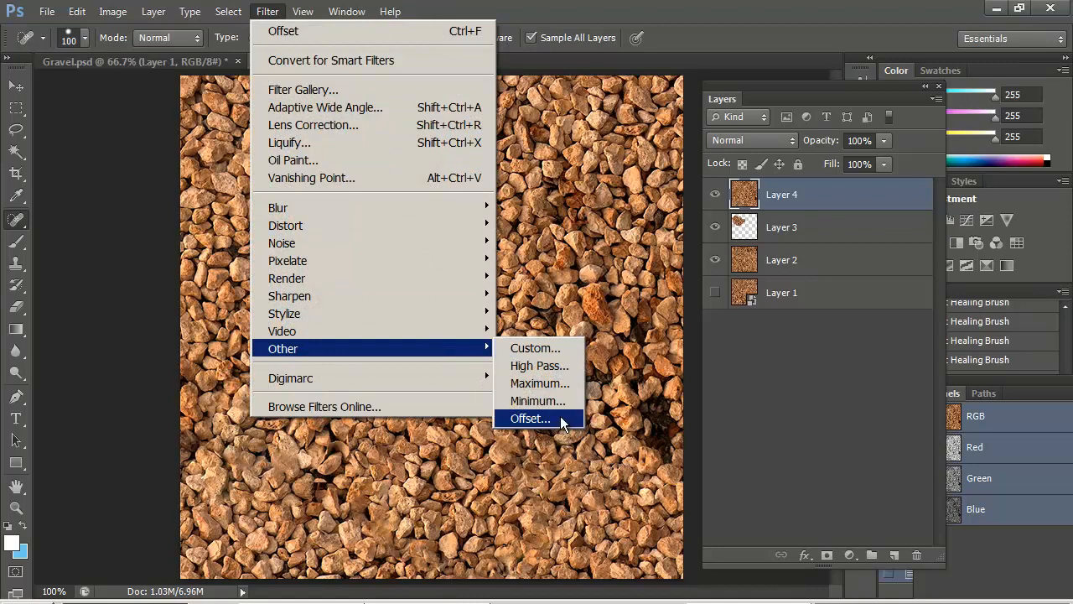
pyautogui.click(561, 418)
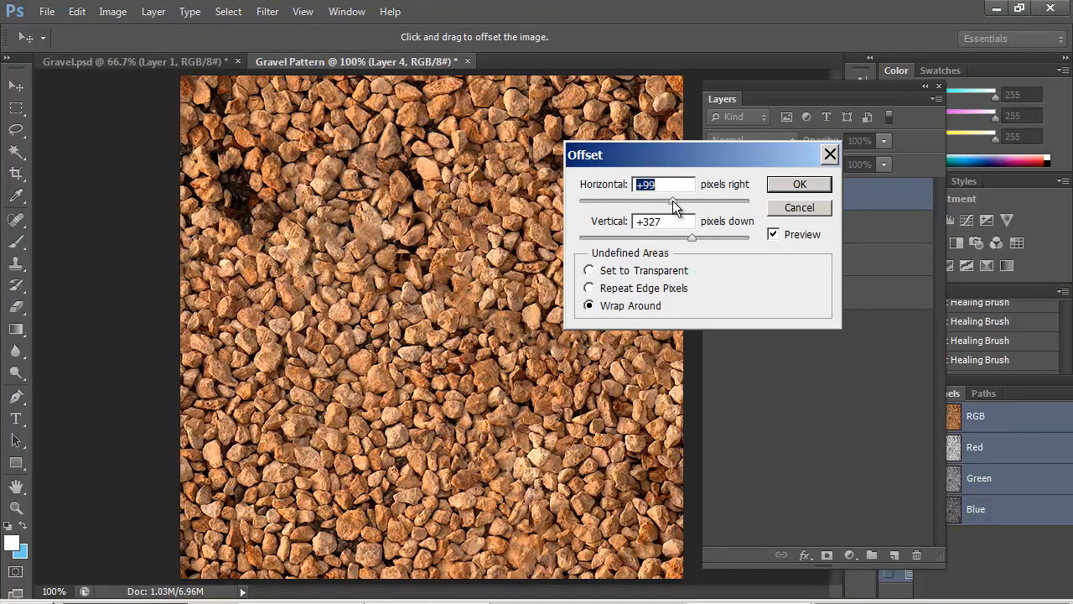
pyautogui.moveTo(672, 200); pyautogui.dragTo(694, 201)
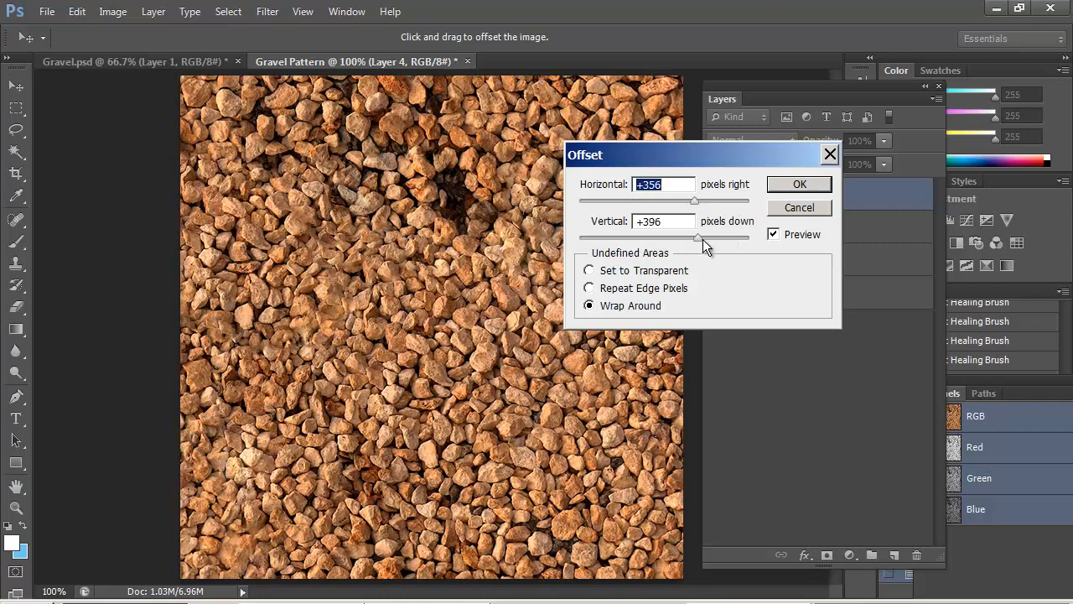
pyautogui.moveTo(702, 240); pyautogui.dragTo(713, 239)
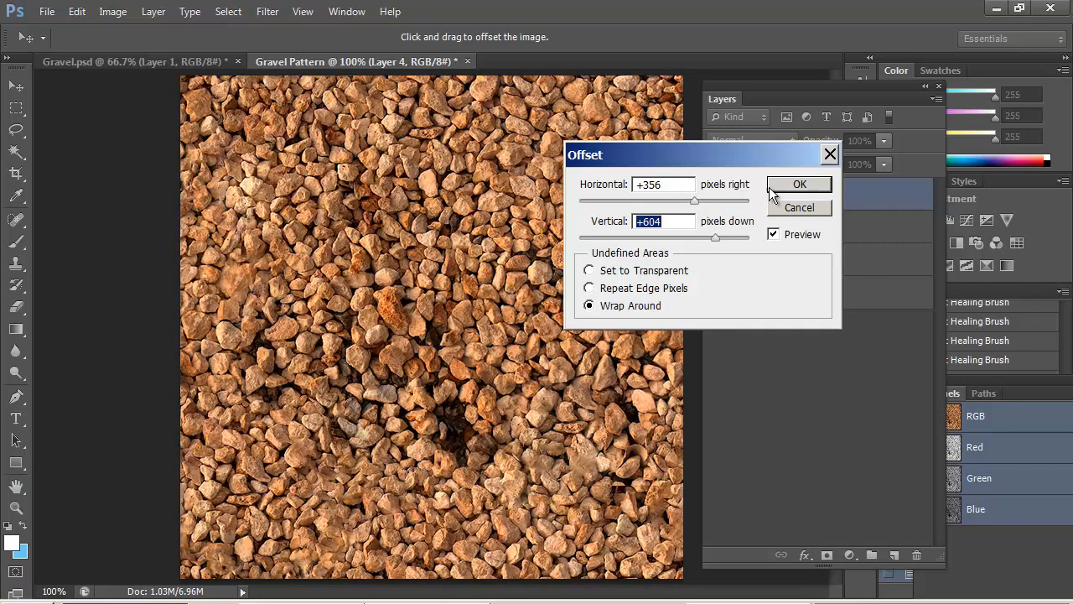
pyautogui.click(770, 186)
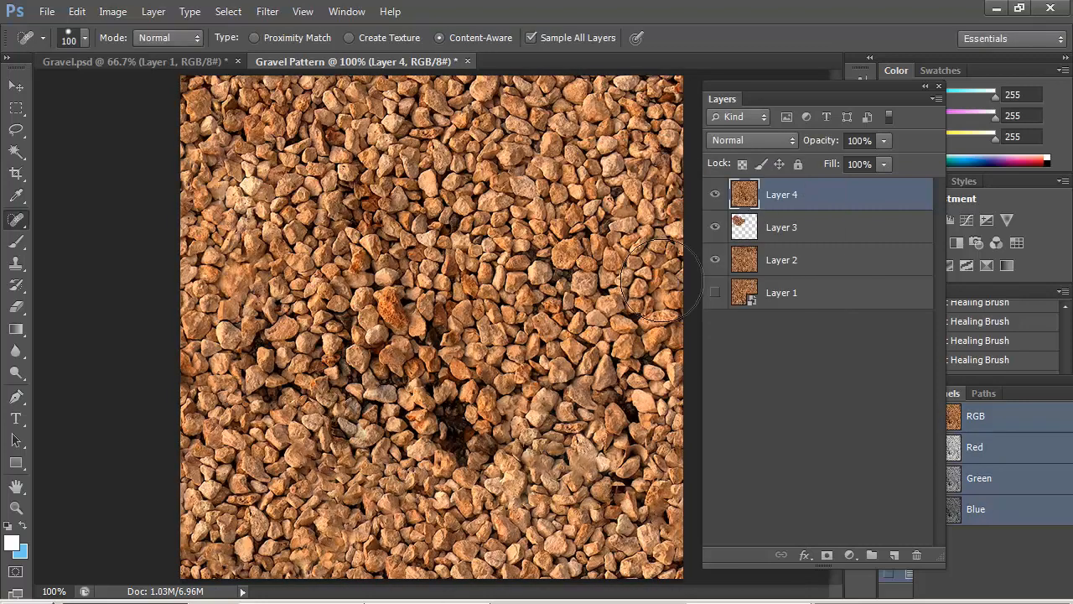
# Add a new layer and outline the dark streak through the central stones, including its lower dark gap, with the Patch Tool
pyautogui.click(893, 555)
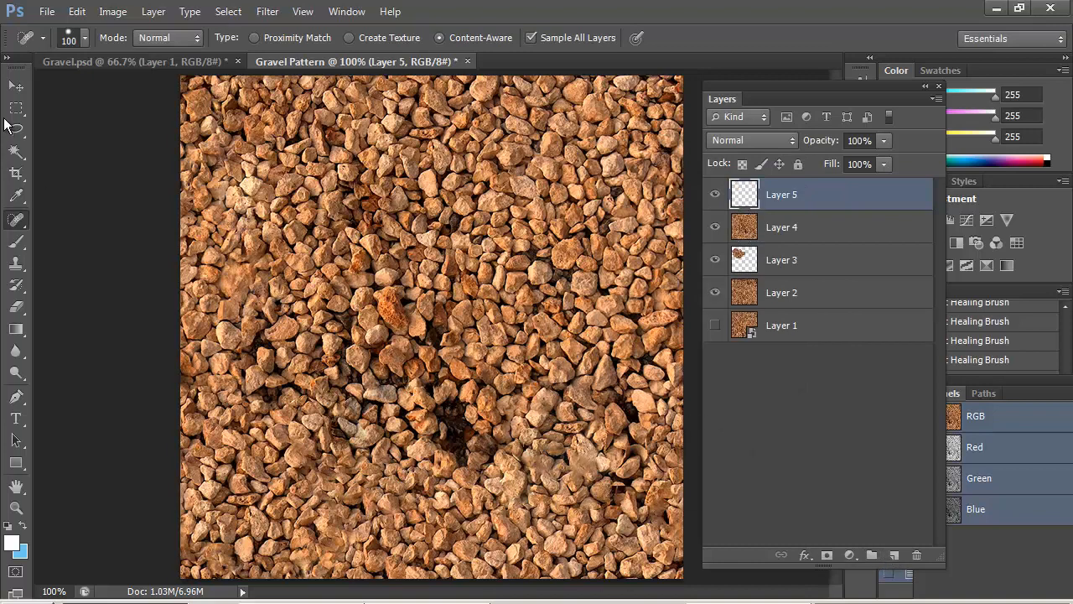
pyautogui.click(17, 220)
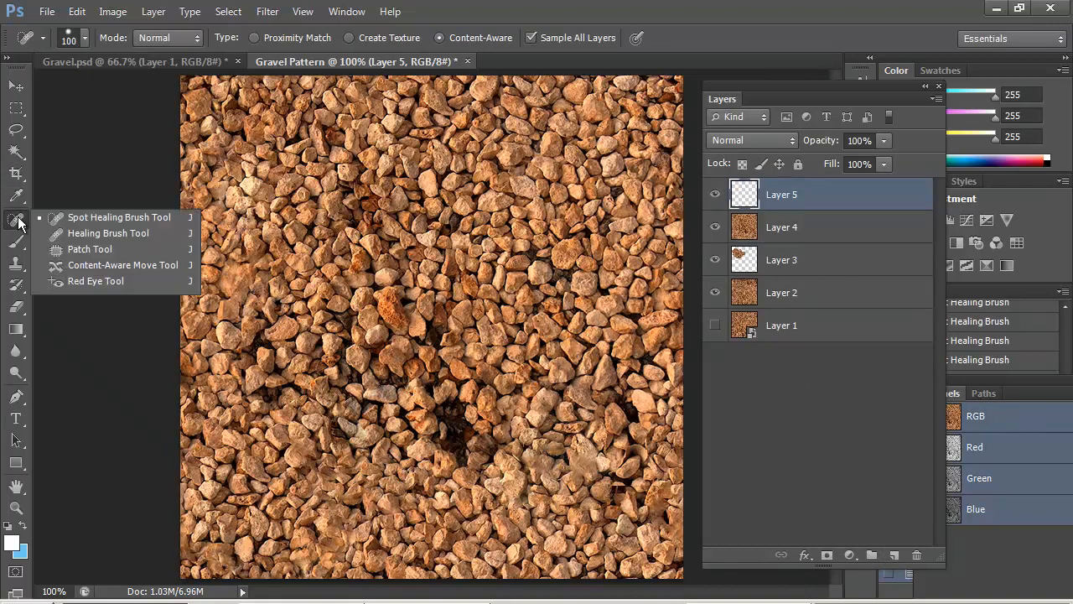
pyautogui.click(92, 249)
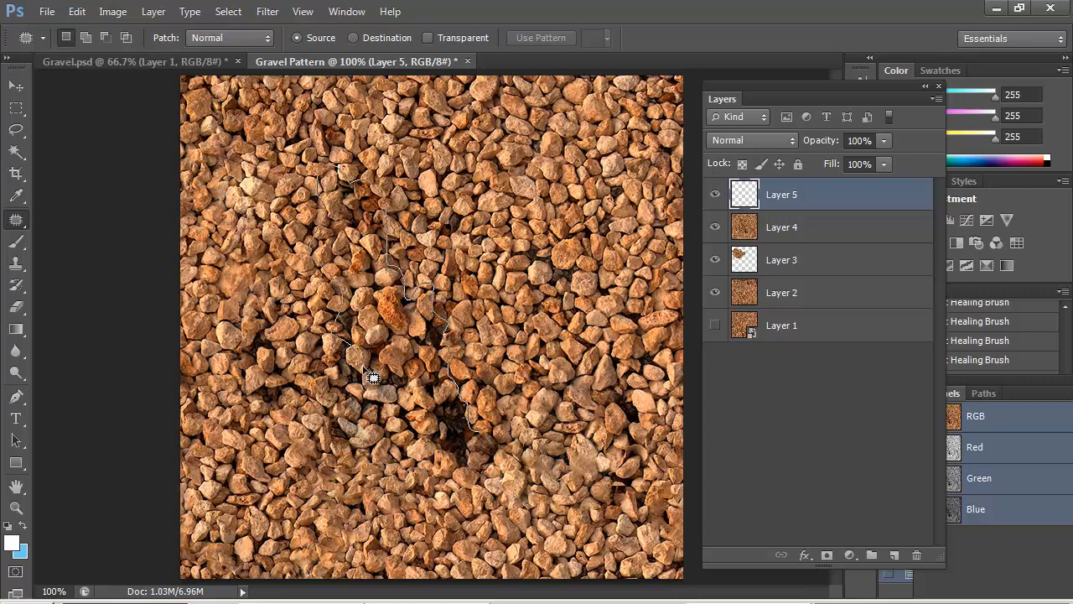
pyautogui.moveTo(481, 439); pyautogui.dragTo(481, 438)
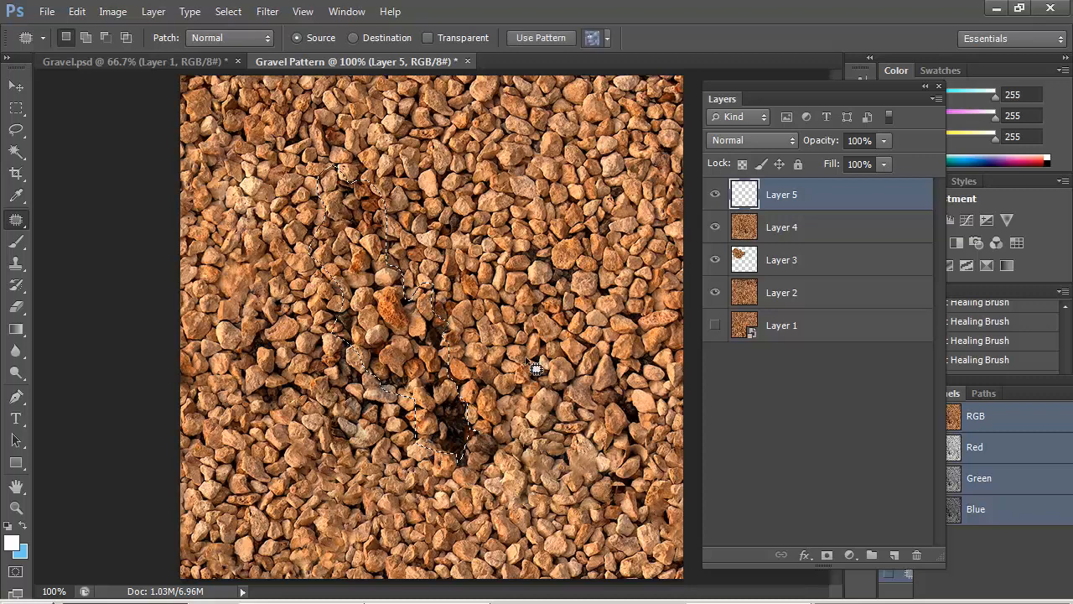
pyautogui.press('shift')
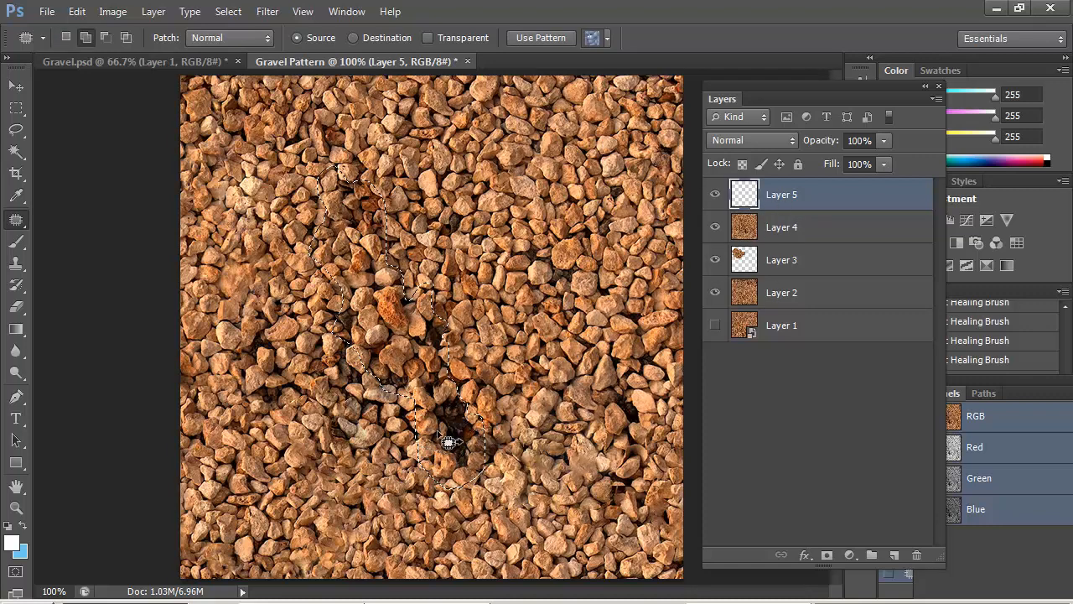
# Try to patch the outlined dark area using the stones beside it in Normal mode, with Source and with Destination
pyautogui.moveTo(448, 442); pyautogui.dragTo(508, 354)
pyautogui.click(515, 246)
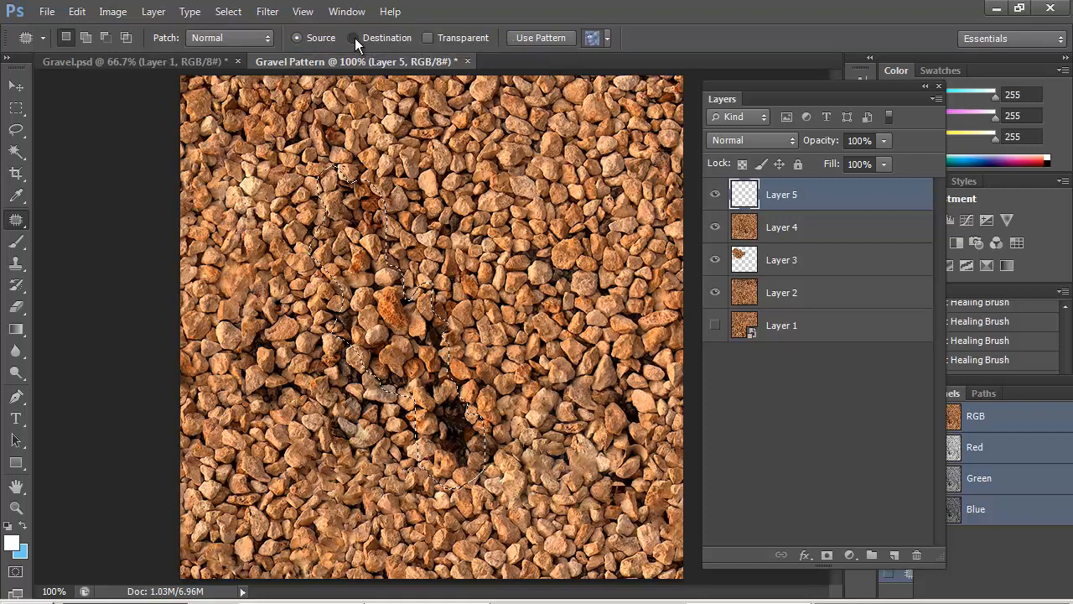
pyautogui.click(423, 344)
pyautogui.click(517, 246)
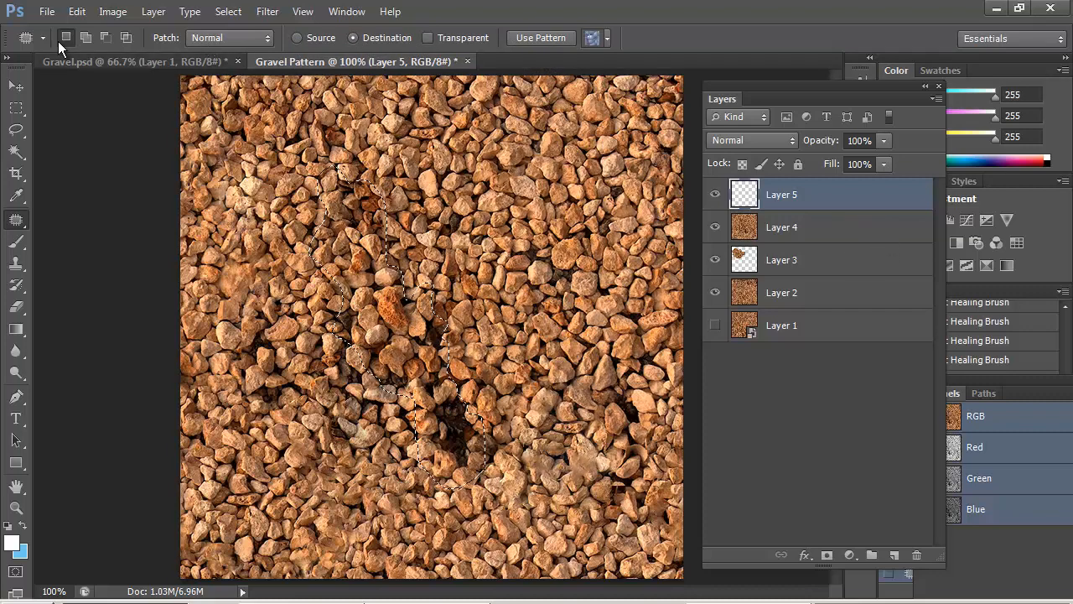
pyautogui.click(265, 39)
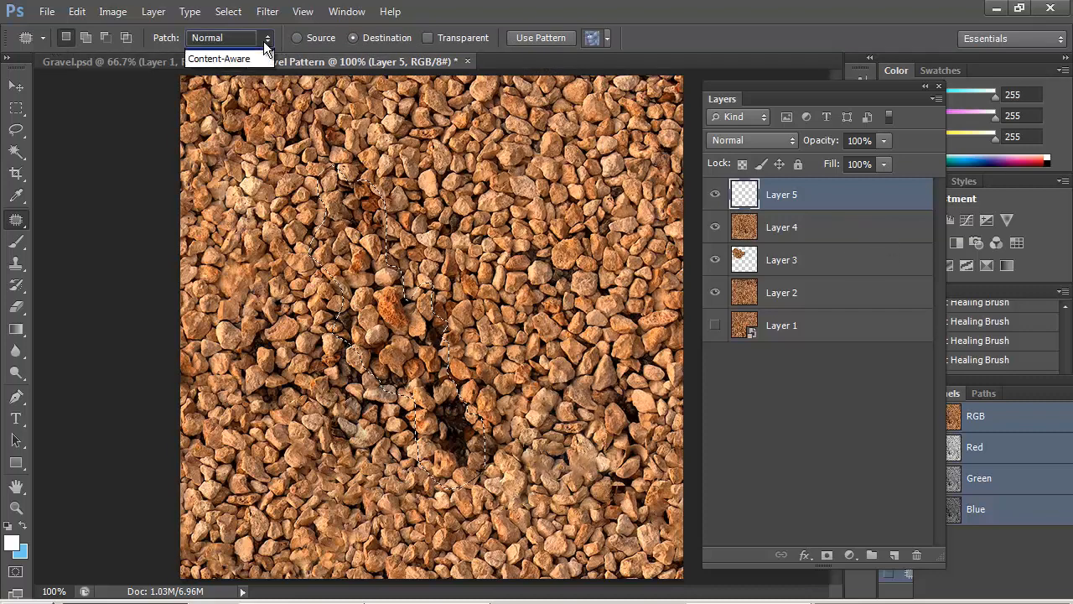
pyautogui.click(265, 55)
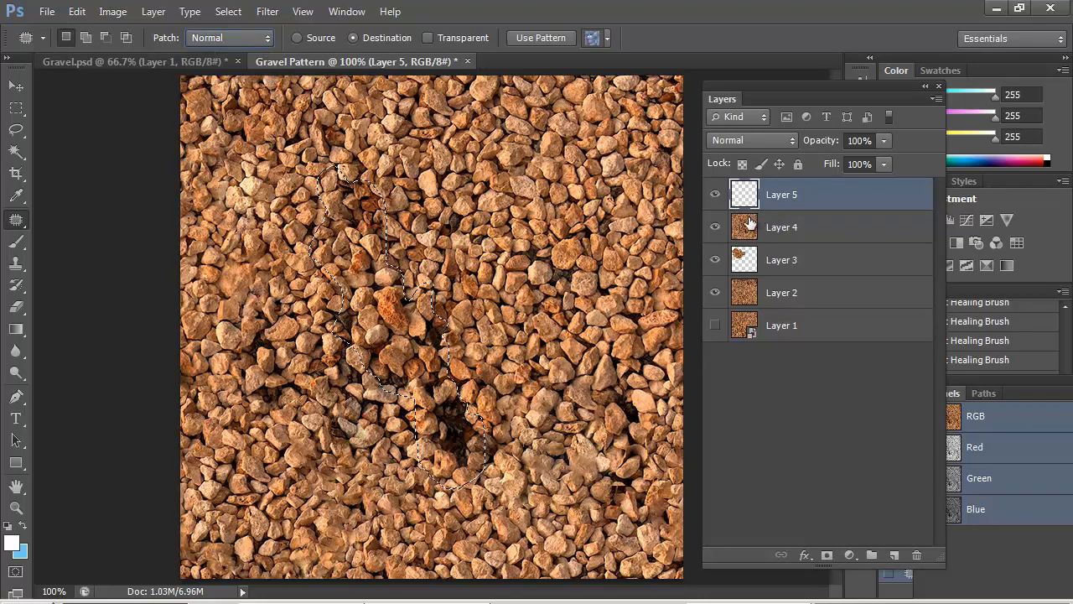
# Duplicate Layer 4 and delete the empty Layer 5
pyautogui.moveTo(752, 225); pyautogui.dragTo(894, 555)
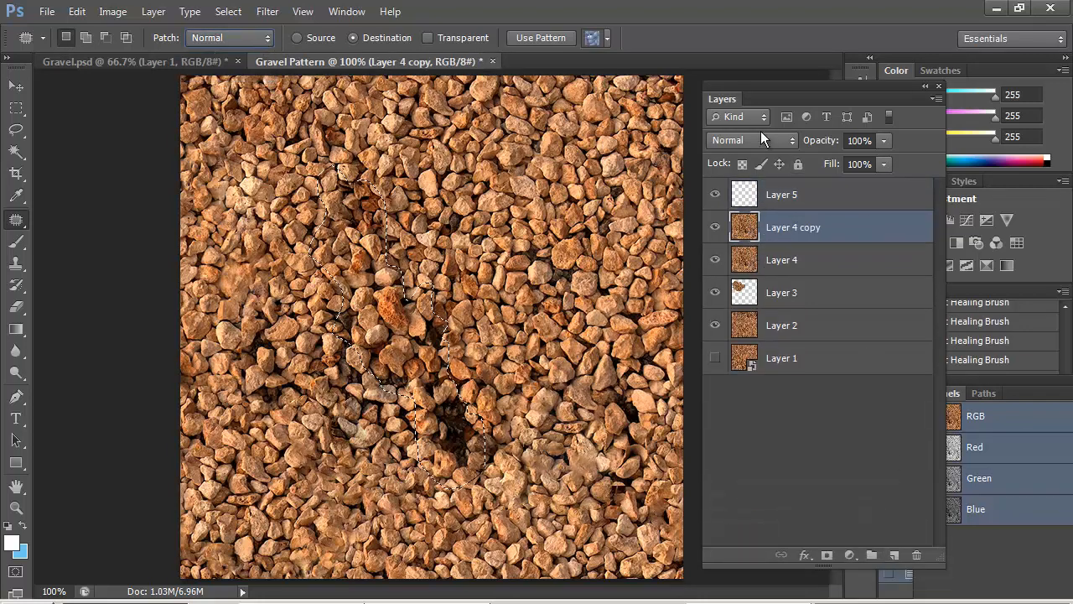
pyautogui.moveTo(758, 194); pyautogui.dragTo(917, 556)
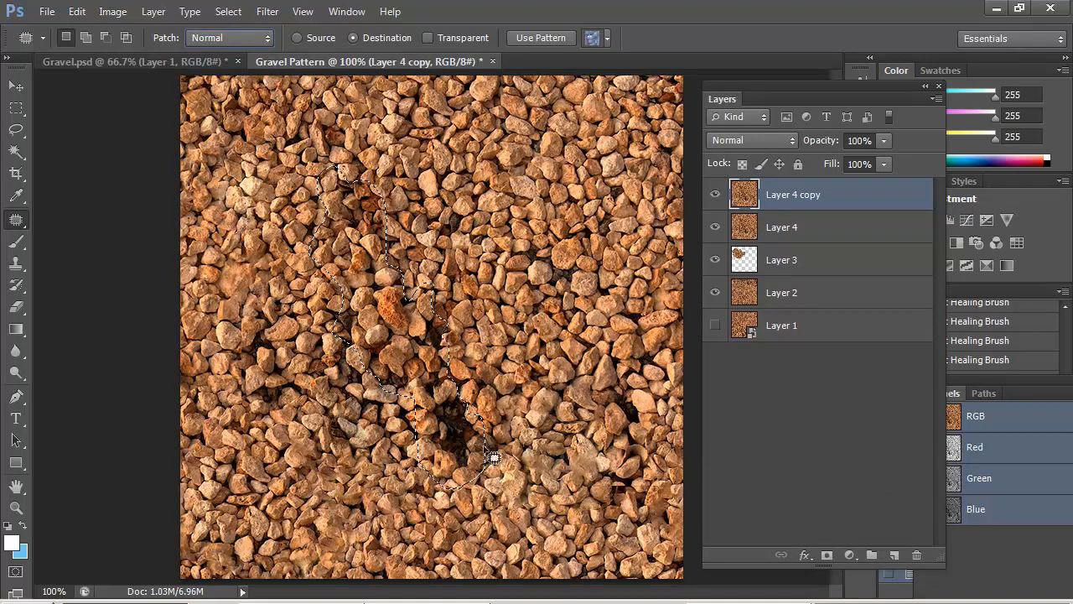
# Patch the outlined dark streak and its lower gap on Layer 4 copy in Source mode using the stones beside it, and deselect
pyautogui.moveTo(442, 387); pyautogui.dragTo(585, 346)
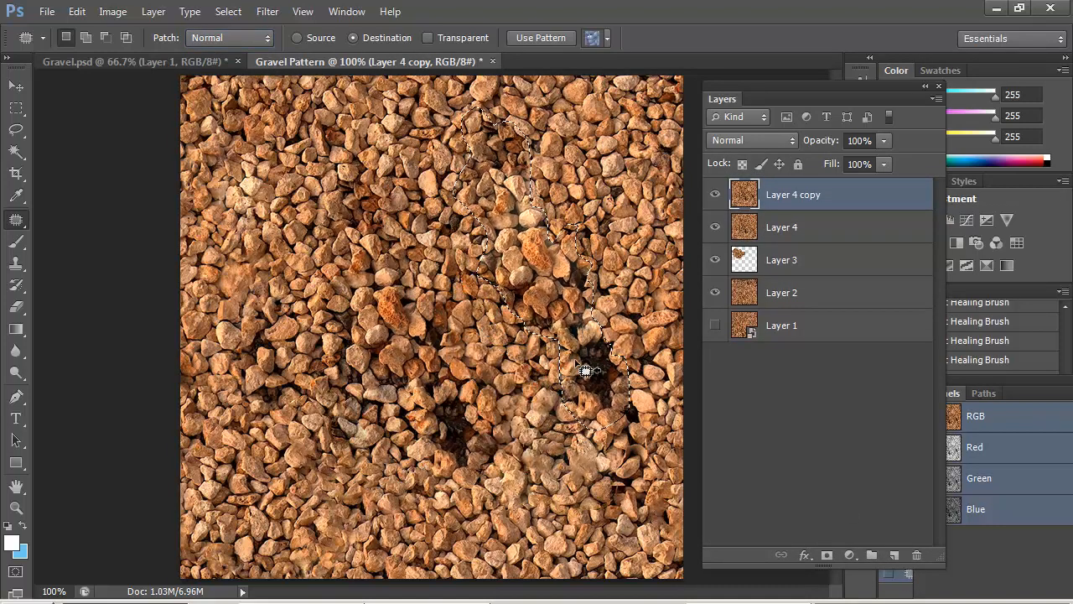
pyautogui.hotkey('ctrl', 'z')
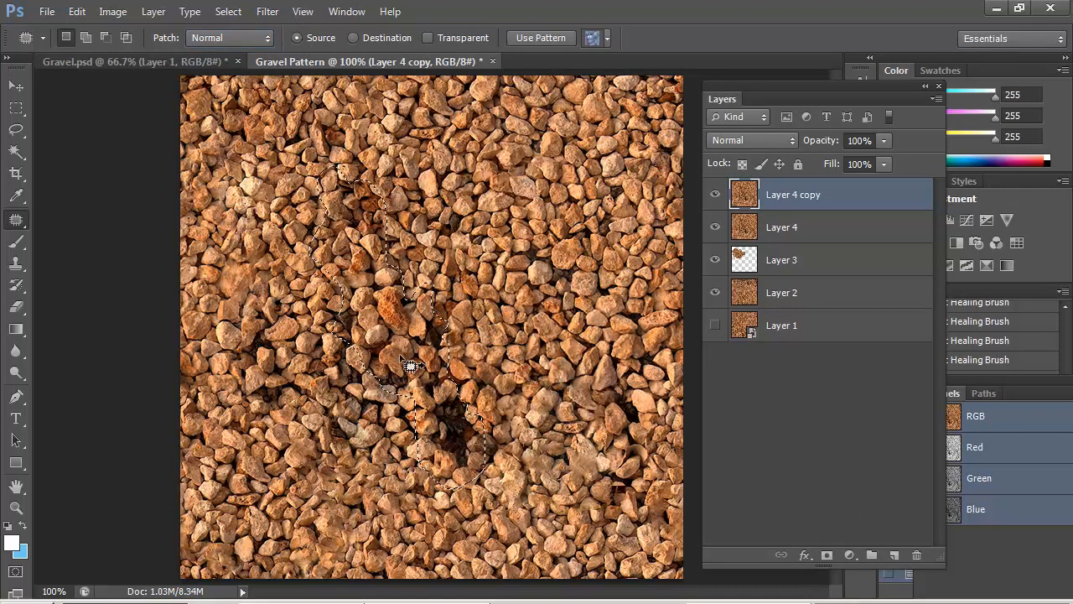
pyautogui.moveTo(514, 405); pyautogui.dragTo(589, 386)
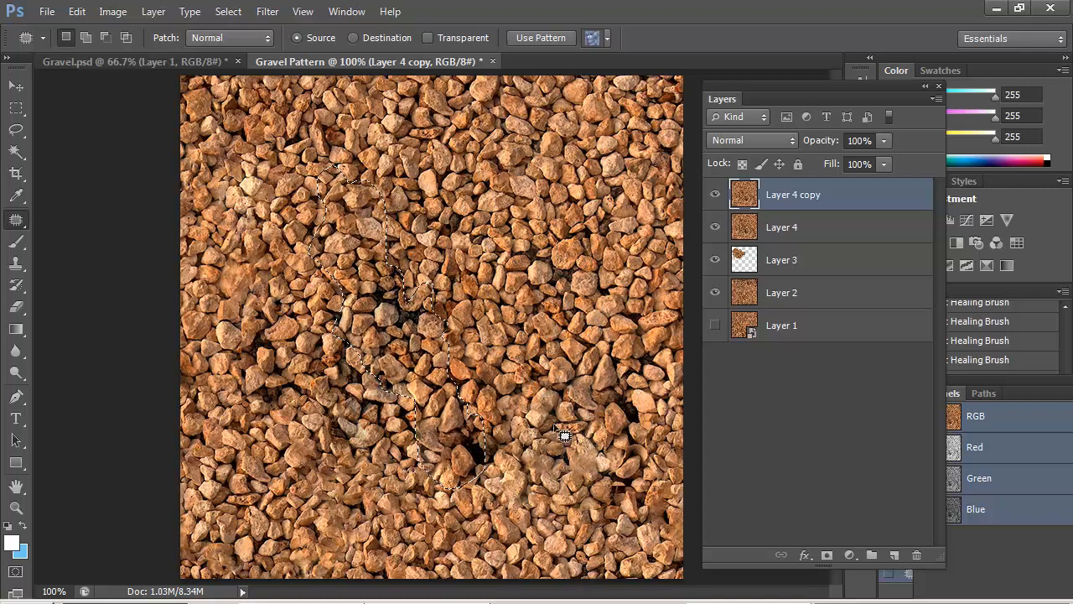
pyautogui.moveTo(450, 428); pyautogui.dragTo(629, 323)
pyautogui.hotkey('ctrl', 'd')
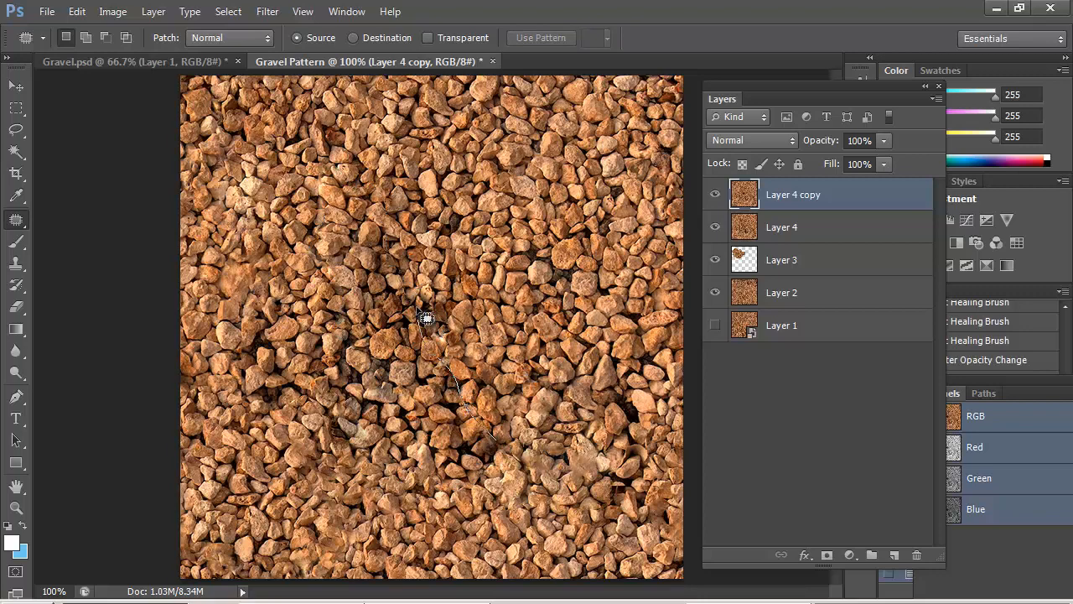
# Outline the area right of the tile's center with the Patch Tool, replace it with stones from the lower-left area, and deselect
pyautogui.moveTo(417, 238)
pyautogui.mouseDown()
pyautogui.moveTo(622, 344)
pyautogui.moveTo(600, 420)
pyautogui.moveTo(524, 453)
pyautogui.mouseUp()
pyautogui.moveTo(515, 356); pyautogui.dragTo(315, 468)
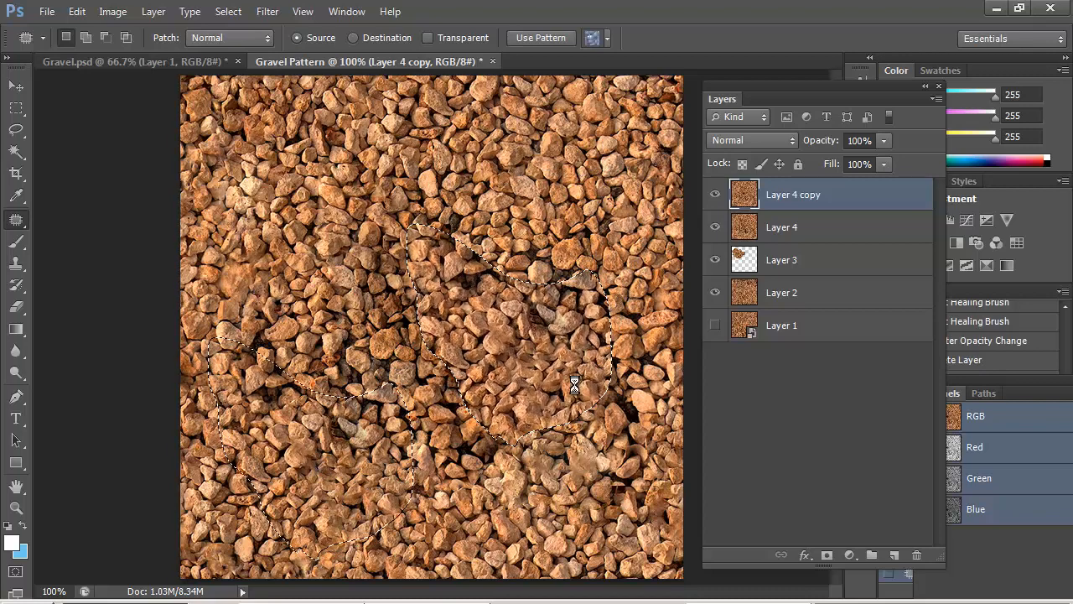
pyautogui.hotkey('ctrl', 'd')
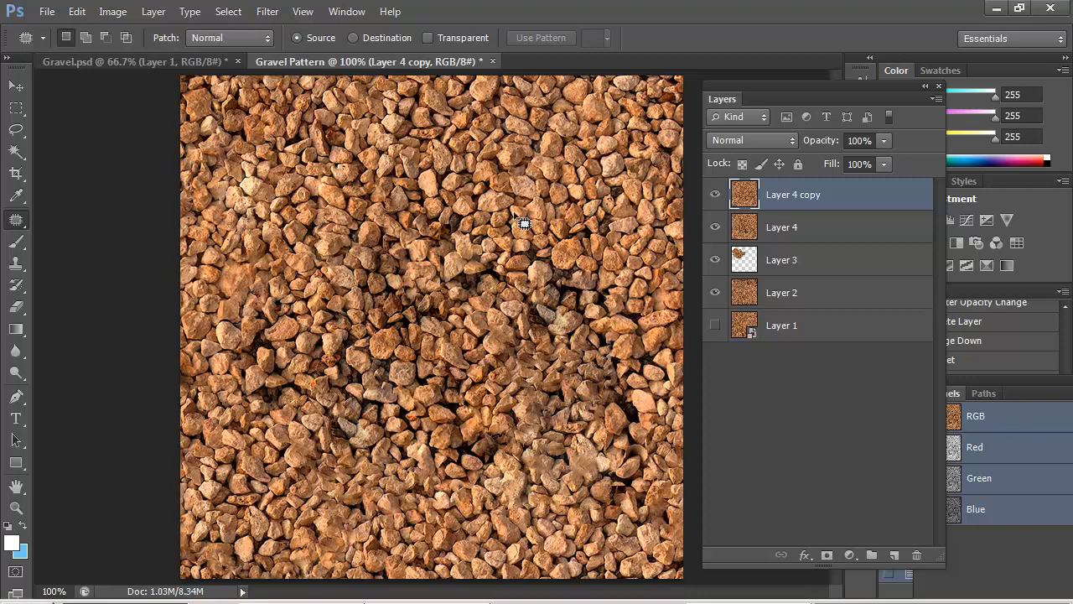
# Examine the patched stones up close and across the whole tile for smeared spots and leftover seams
pyautogui.press('z')
pyautogui.moveTo(483, 444); pyautogui.dragTo(524, 419)
pyautogui.keyDown('alt'); pyautogui.click(382, 376); pyautogui.keyUp('alt')
pyautogui.keyDown('alt'); pyautogui.click(381, 376); pyautogui.keyUp('alt')
pyautogui.keyDown('alt'); pyautogui.click(383, 375); pyautogui.keyUp('alt')
pyautogui.keyDown('alt'); pyautogui.click(383, 374); pyautogui.keyUp('alt')
pyautogui.keyDown('alt'); pyautogui.click(384, 374); pyautogui.keyUp('alt')
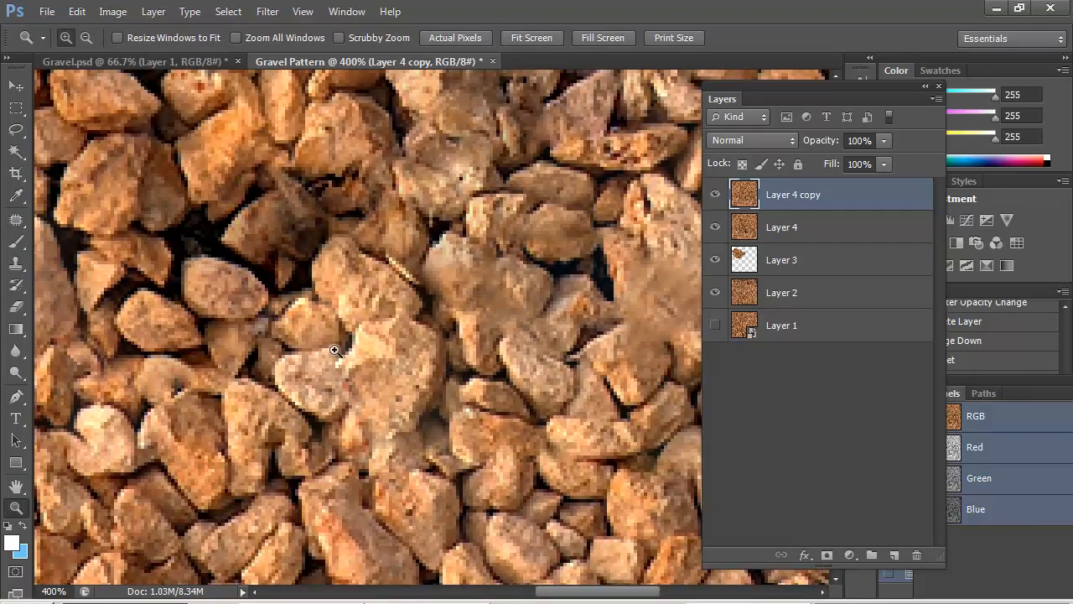
pyautogui.keyDown('alt'); pyautogui.click(359, 398); pyautogui.keyUp('alt')
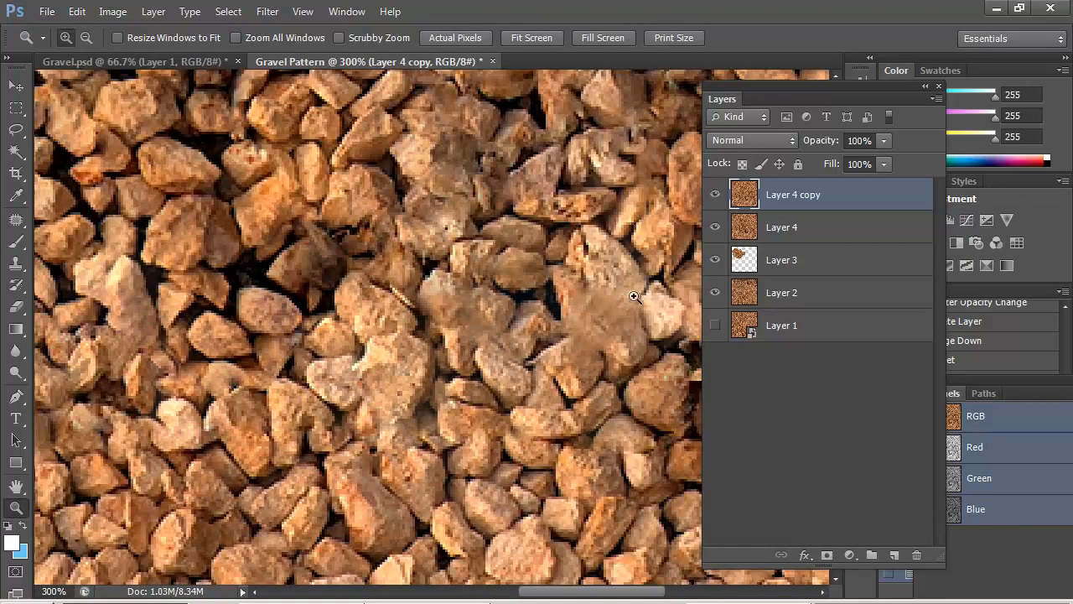
pyautogui.keyDown('alt'); pyautogui.click(575, 354); pyautogui.keyUp('alt')
pyautogui.keyDown('alt'); pyautogui.click(573, 353); pyautogui.keyUp('alt')
pyautogui.keyDown('alt'); pyautogui.click(572, 353); pyautogui.keyUp('alt')
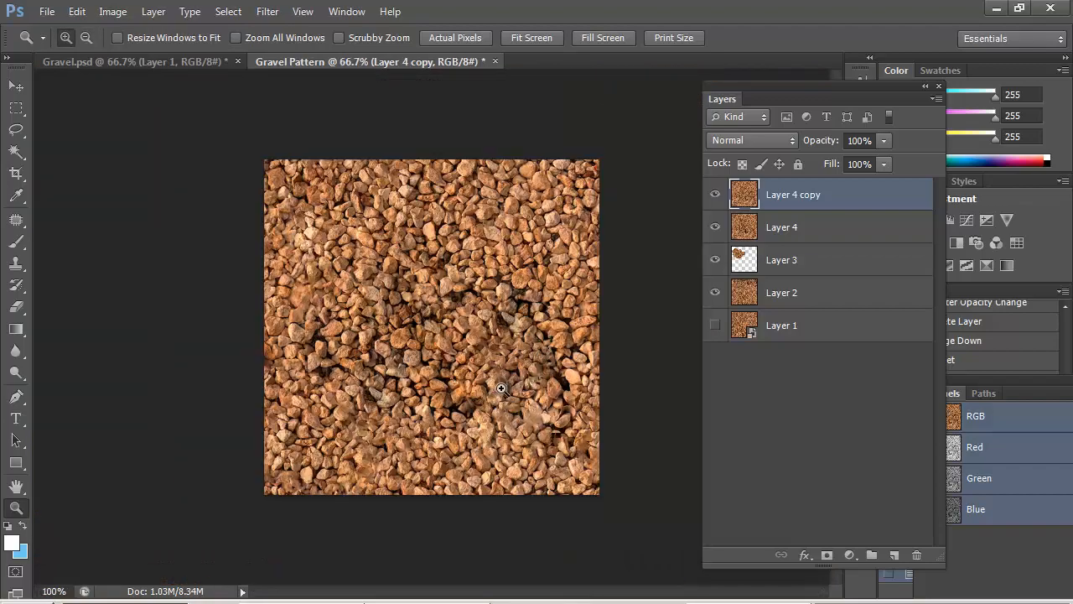
# Lasso a stone near the tile's lower-right dark seam, copy it to a new layer and move it over the hard seam edge
pyautogui.click(501, 388)
pyautogui.click(486, 319)
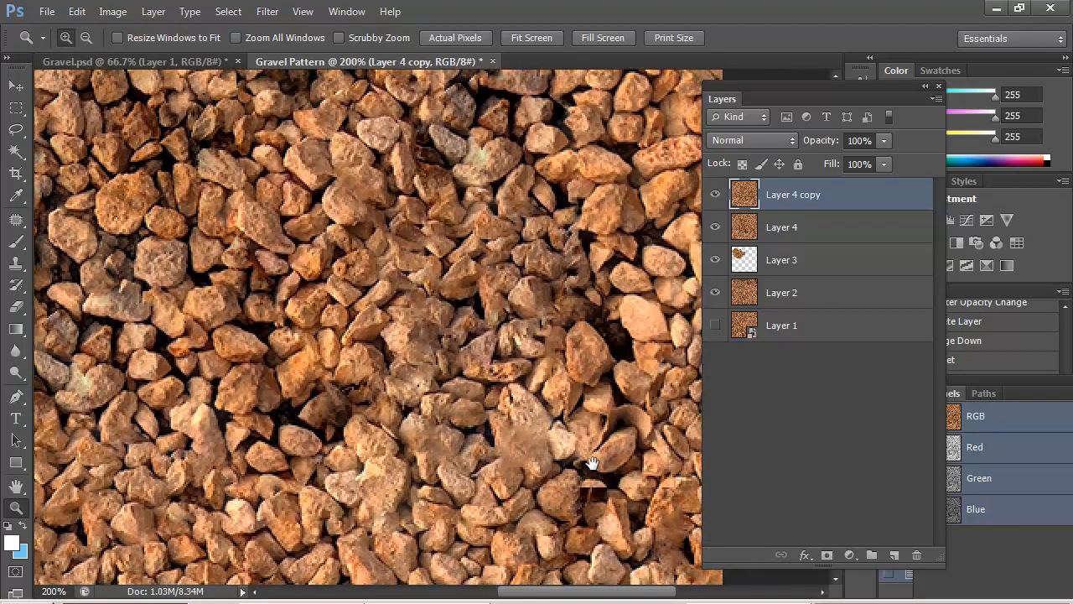
pyautogui.moveTo(592, 463); pyautogui.dragTo(478, 387)
pyautogui.click(15, 129)
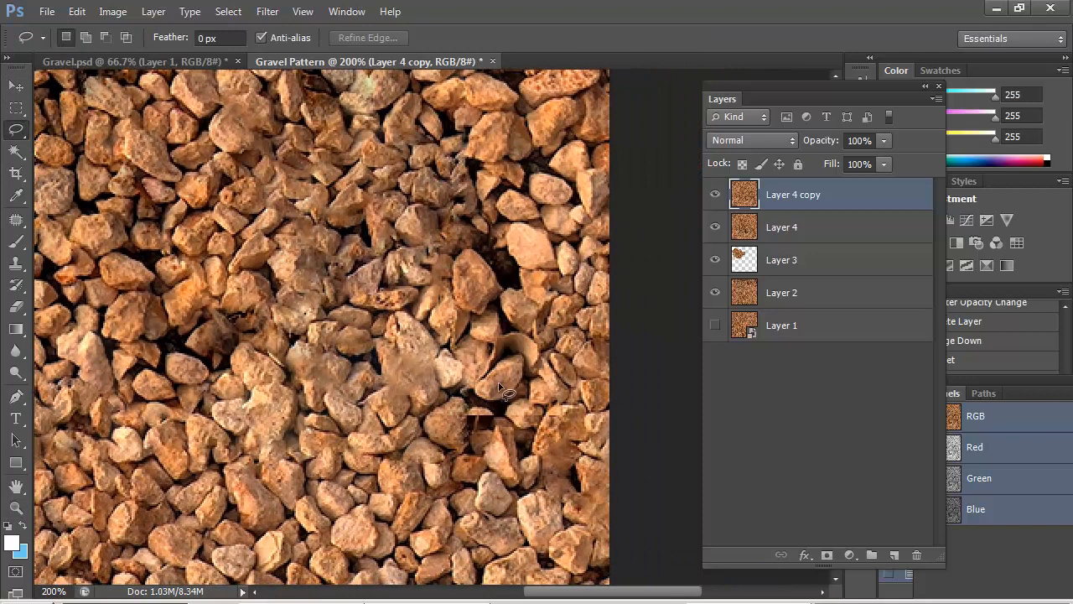
pyautogui.hotkey('ctrl', 'd')
pyautogui.moveTo(471, 401)
pyautogui.mouseDown()
pyautogui.moveTo(527, 356)
pyautogui.moveTo(496, 403)
pyautogui.moveTo(524, 385)
pyautogui.moveTo(487, 367)
pyautogui.moveTo(466, 379)
pyautogui.moveTo(478, 385)
pyautogui.mouseUp()
pyautogui.hotkey('ctrl', 'j')
pyautogui.press('v')
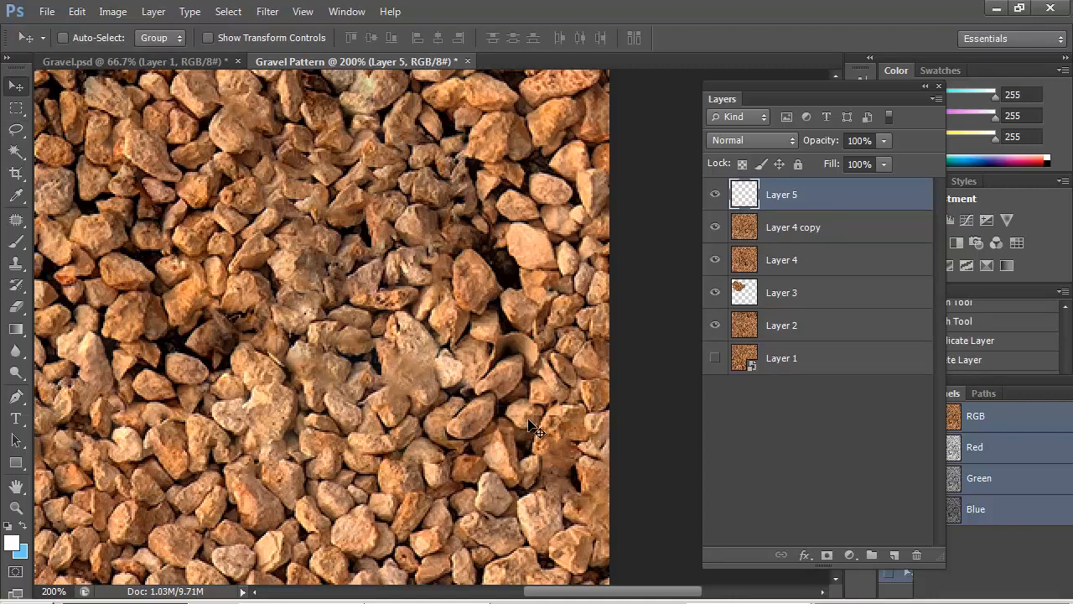
# Erase around the copied stone on Layer 5 to blend its edges into the surrounding gravel
pyautogui.press('e')
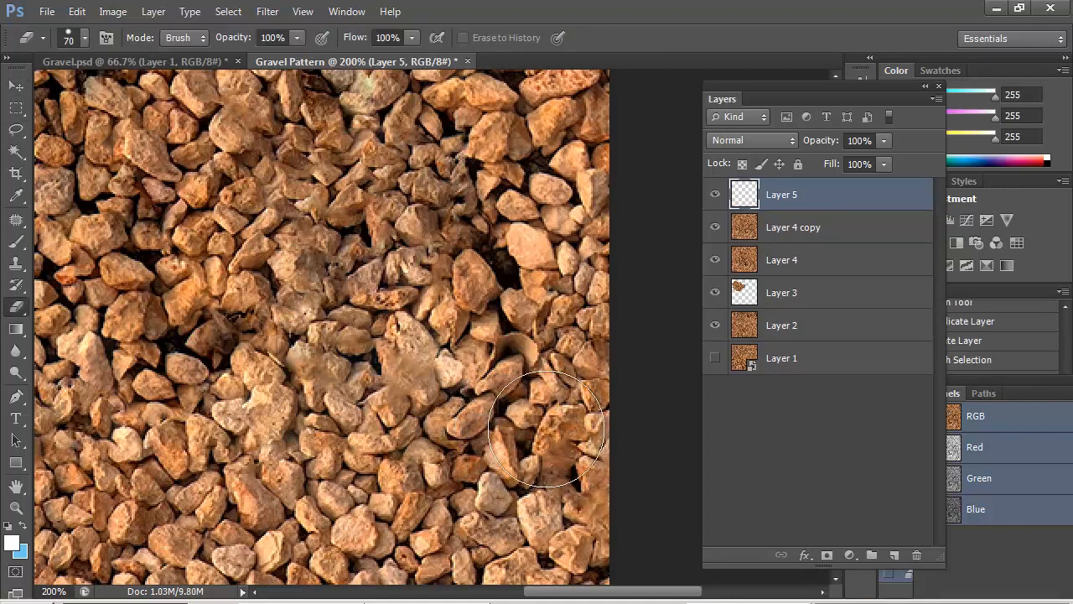
pyautogui.moveTo(546, 429); pyautogui.dragTo(555, 404)
pyautogui.moveTo(491, 346)
pyautogui.mouseDown()
pyautogui.moveTo(490, 332)
pyautogui.moveTo(444, 369)
pyautogui.moveTo(420, 369)
pyautogui.moveTo(411, 394)
pyautogui.moveTo(406, 470)
pyautogui.moveTo(444, 492)
pyautogui.mouseUp()
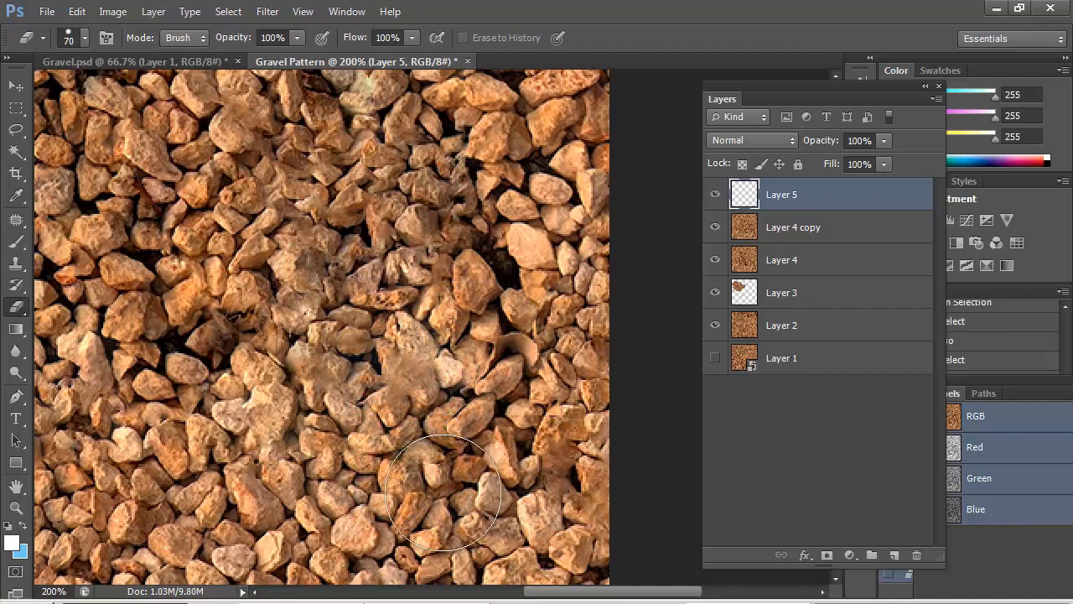
pyautogui.click(422, 377)
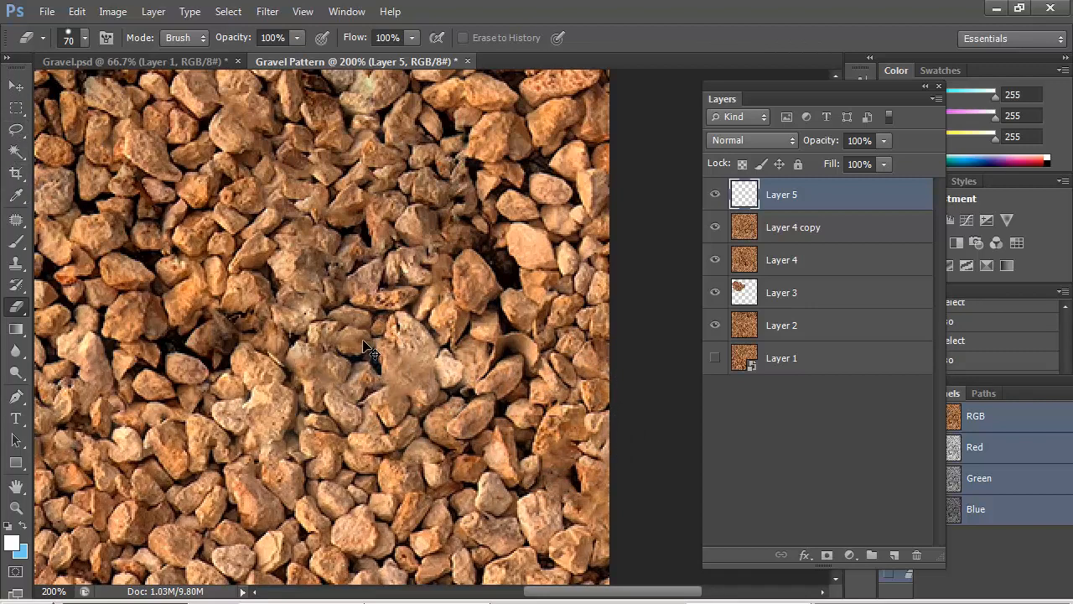
# Save the layered document as Gravel Pattern.psd in the Finished Patterns folder with Maximize Compatibility enabled
pyautogui.hotkey('ctrl', 's')
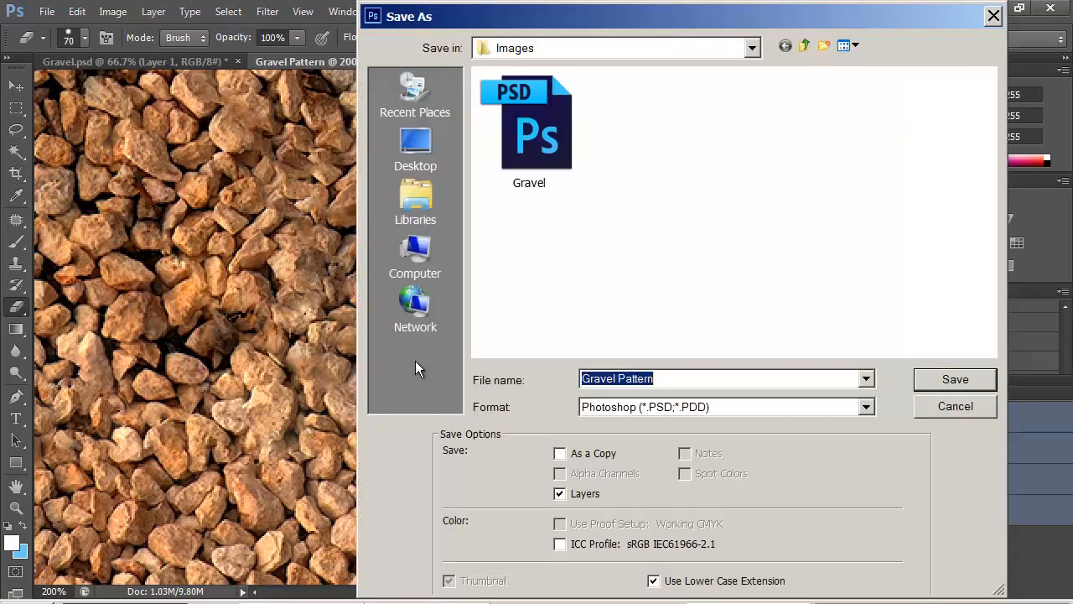
pyautogui.click(947, 379)
pyautogui.click(709, 48)
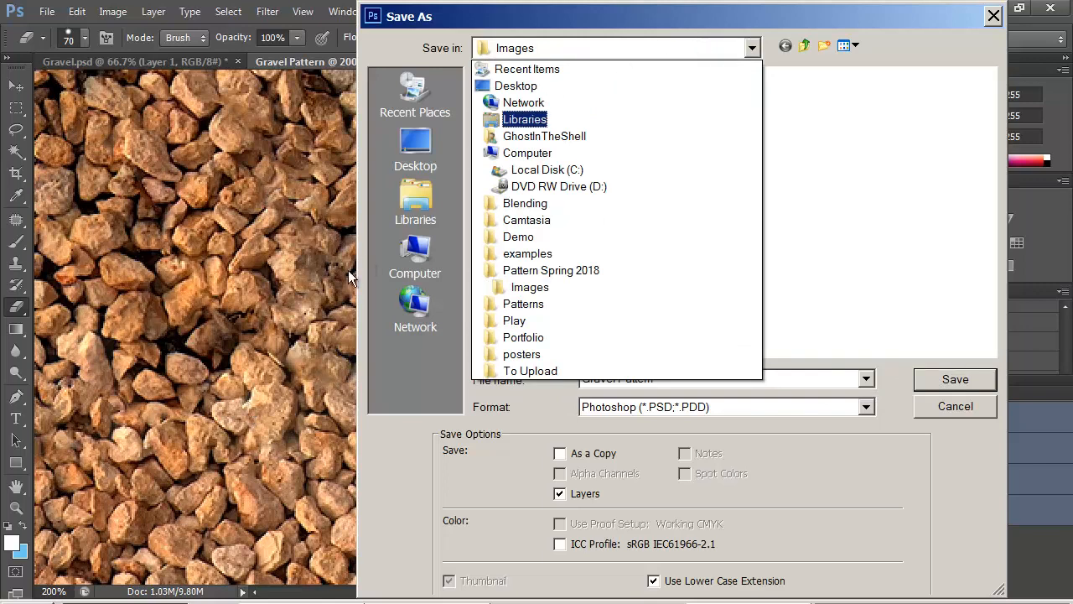
pyautogui.click(847, 181)
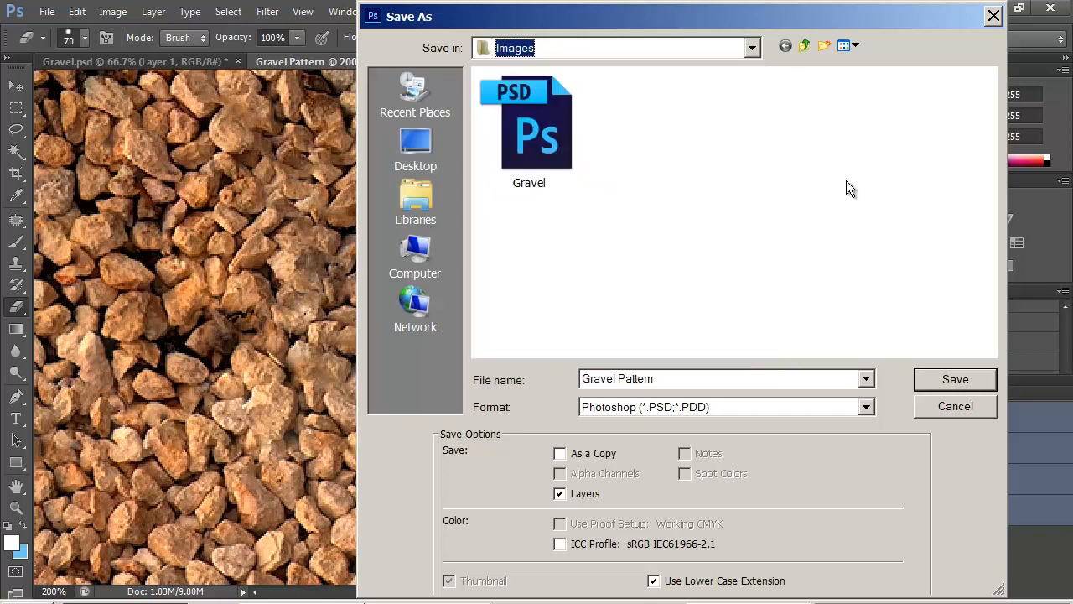
pyautogui.click(805, 47)
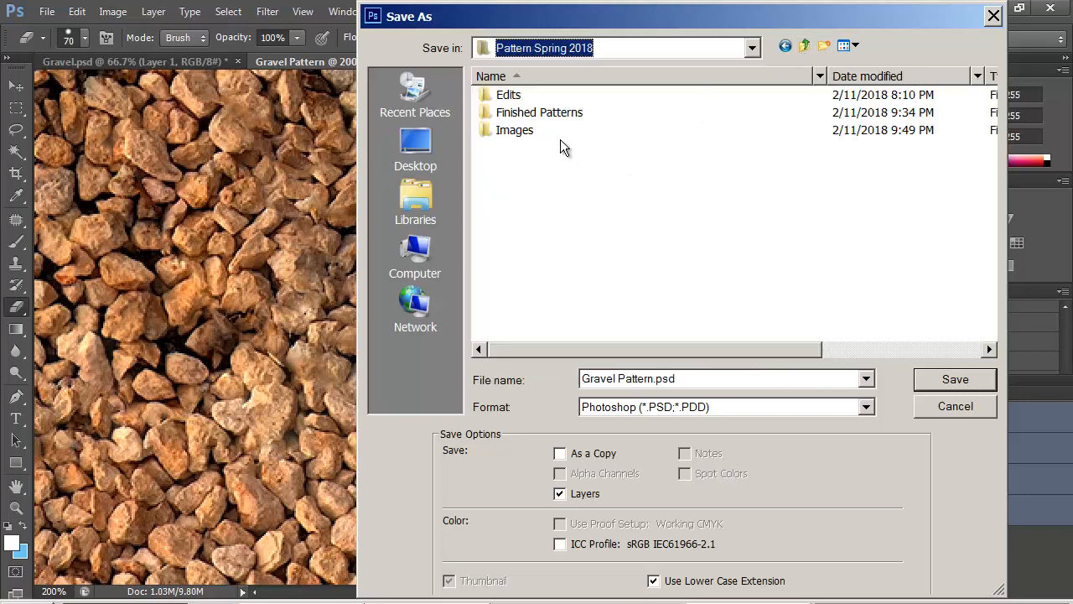
pyautogui.doubleClick(547, 113)
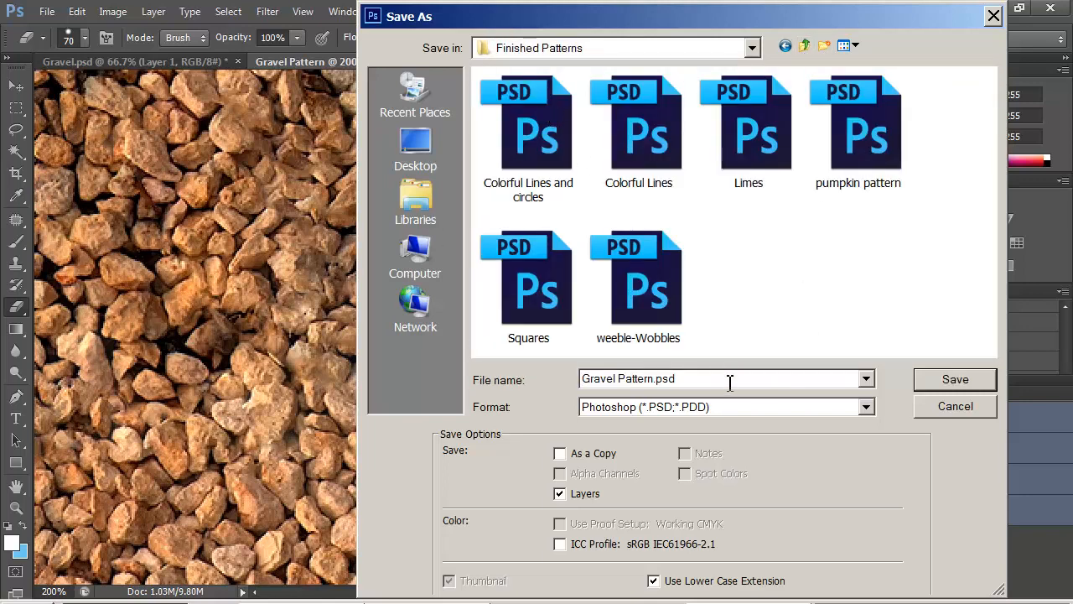
pyautogui.click(955, 379)
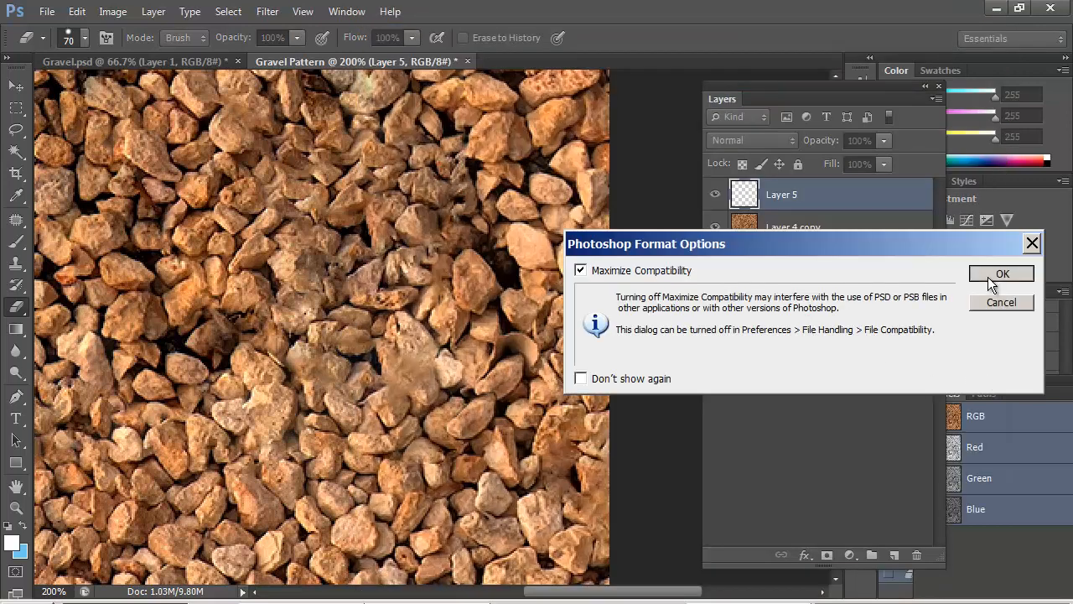
pyautogui.click(988, 276)
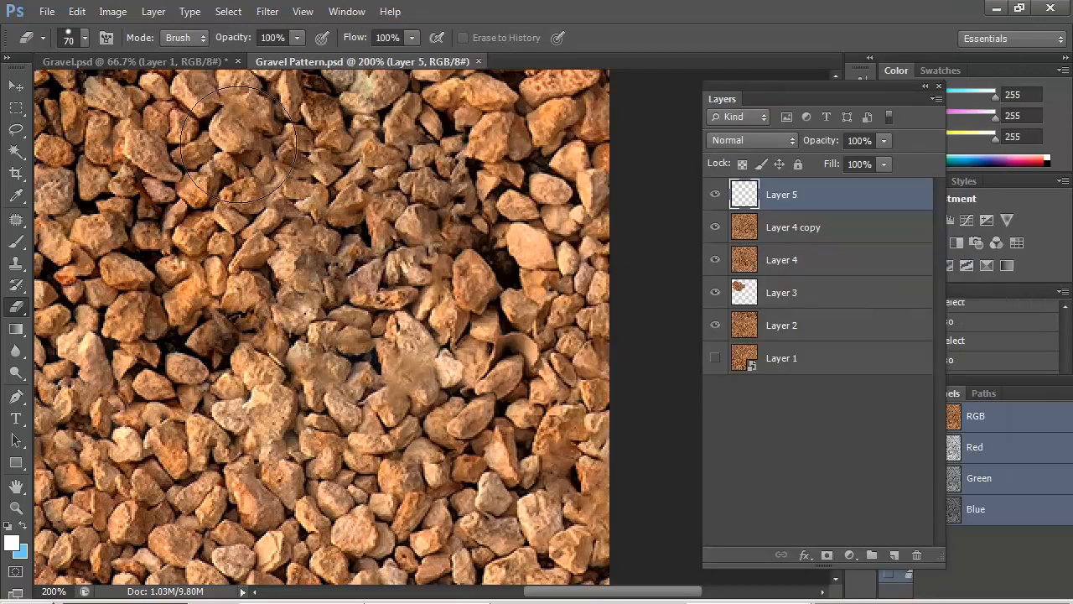
# Fit the whole gravel tile in the view to check it
pyautogui.click(17, 487)
pyautogui.doubleClick(17, 487)
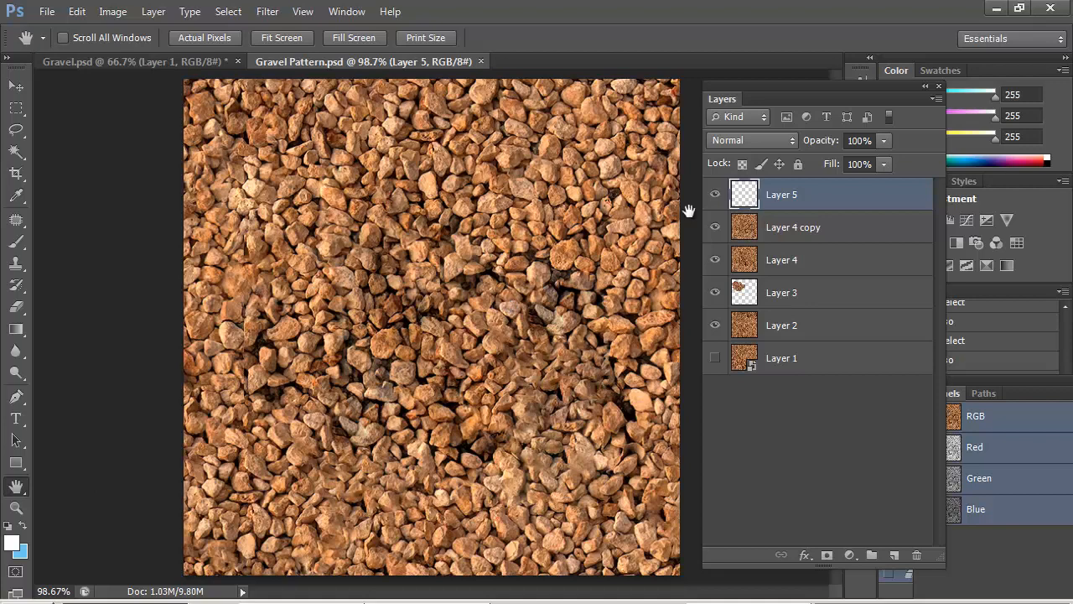